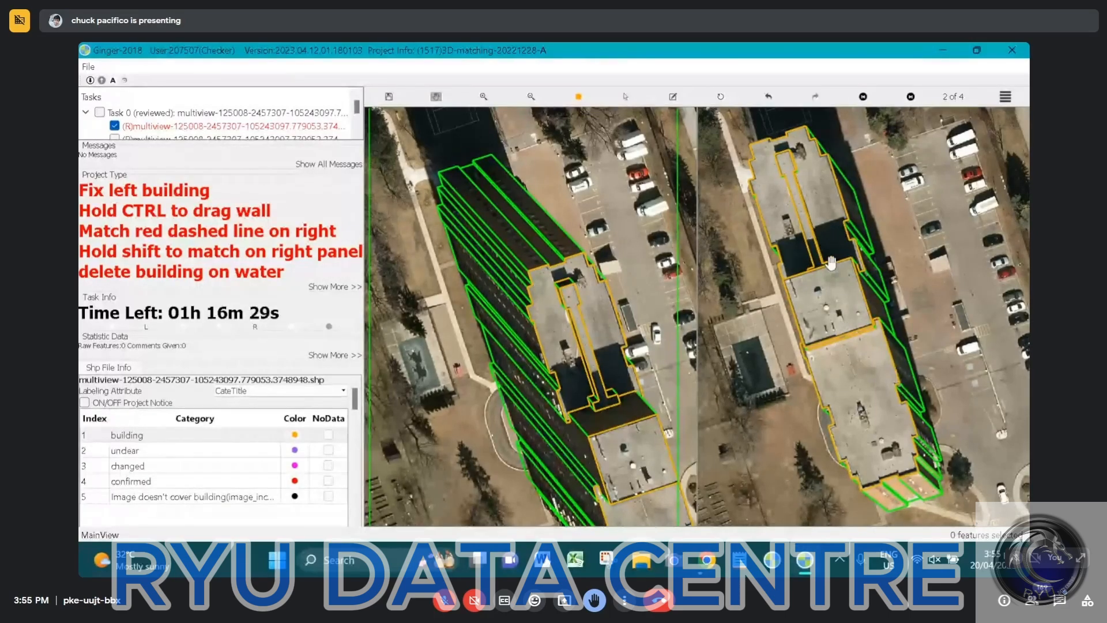
Examine how the building's roof and wall outlines line up with the imagery in the alternate matching views
{"action": "left_click_drag", "start_coordinate": [892, 331], "coordinate": [880, 291]}
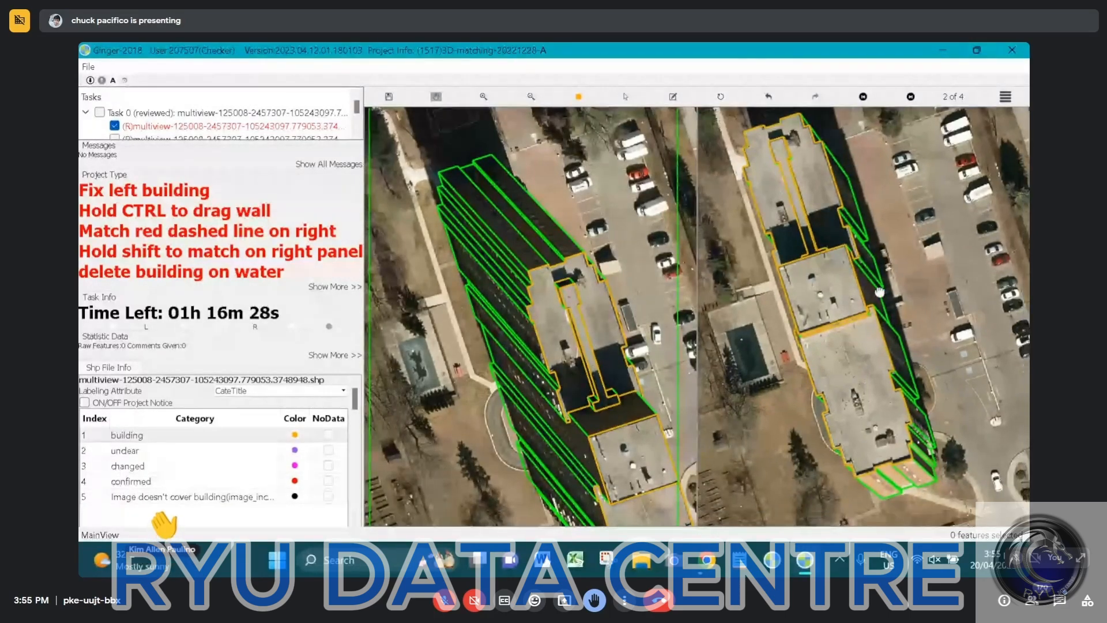
{"action": "key", "text": "Left"}
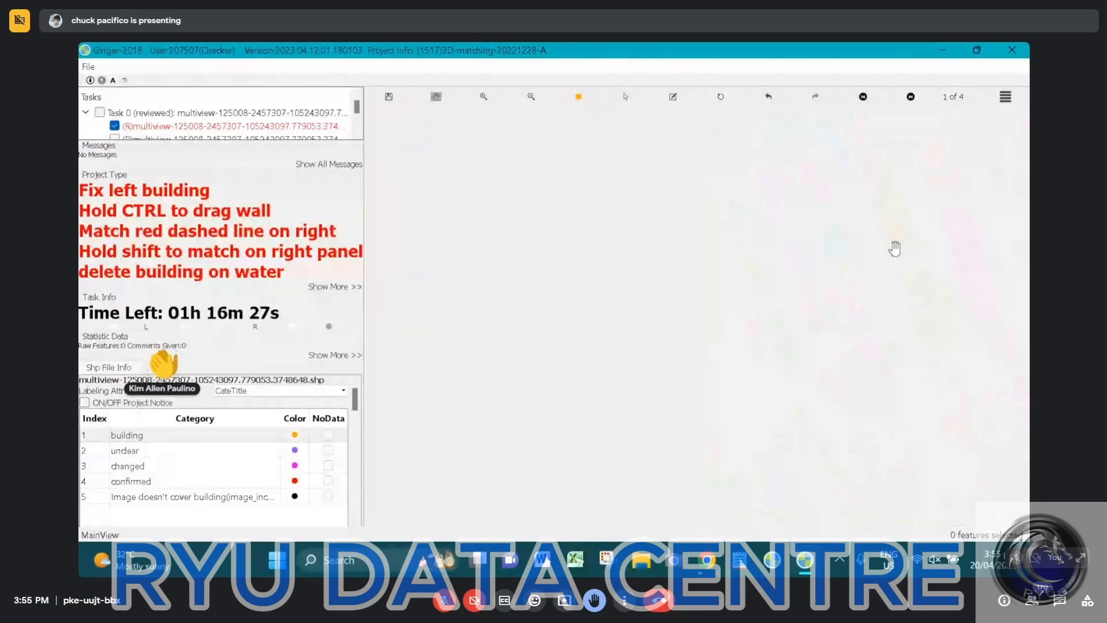
{"action": "scroll", "coordinate": [895, 247], "scroll_direction": "up", "scroll_amount": 2}
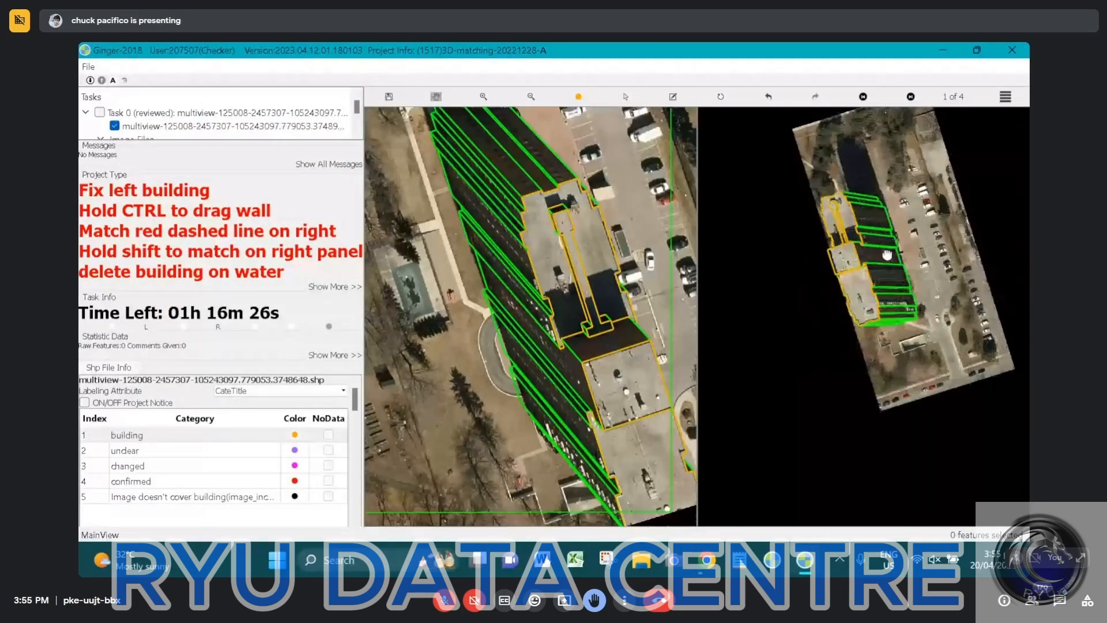
{"action": "scroll", "coordinate": [864, 346], "scroll_direction": "up", "scroll_amount": 2}
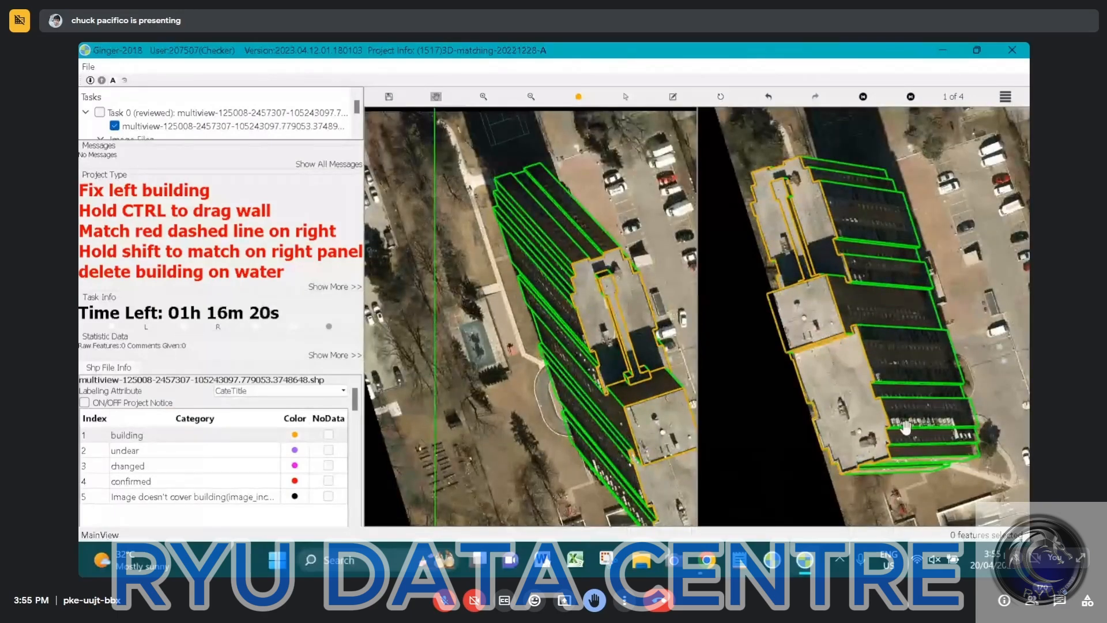
{"action": "key", "text": "Left"}
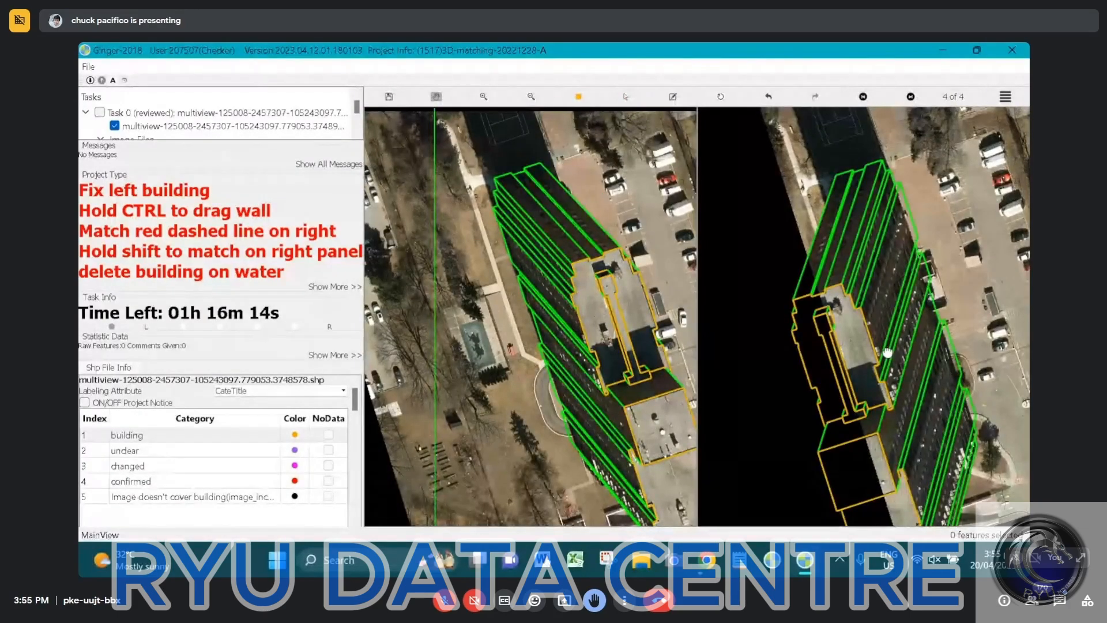
{"action": "left_click_drag", "start_coordinate": [931, 343], "coordinate": [889, 297]}
{"action": "scroll", "coordinate": [897, 270], "scroll_direction": "up", "scroll_amount": 5}
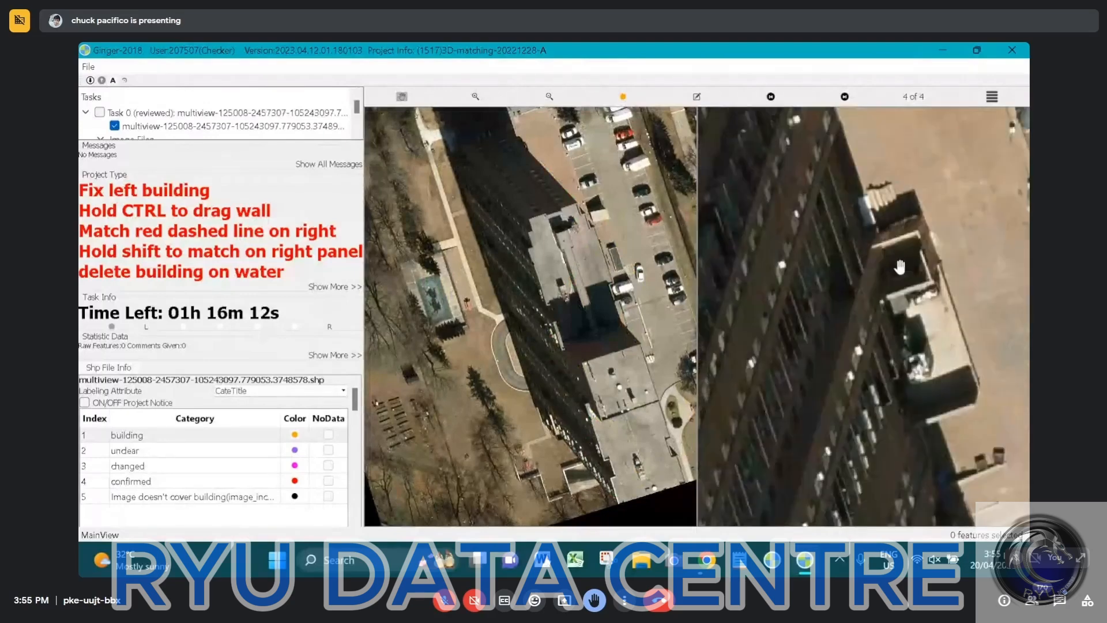
{"action": "scroll", "coordinate": [900, 266], "scroll_direction": "down", "scroll_amount": 3}
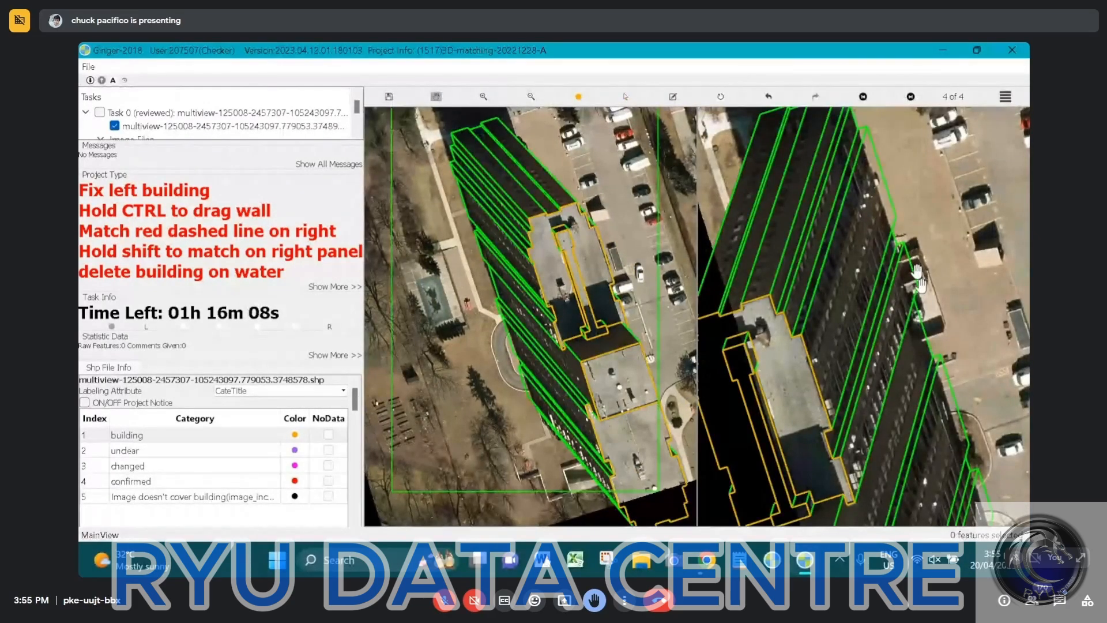
{"action": "scroll", "coordinate": [921, 281], "scroll_direction": "down", "scroll_amount": 3}
{"action": "scroll", "coordinate": [620, 297], "scroll_direction": "down", "scroll_amount": 1}
{"action": "left_click_drag", "start_coordinate": [617, 265], "coordinate": [546, 218]}
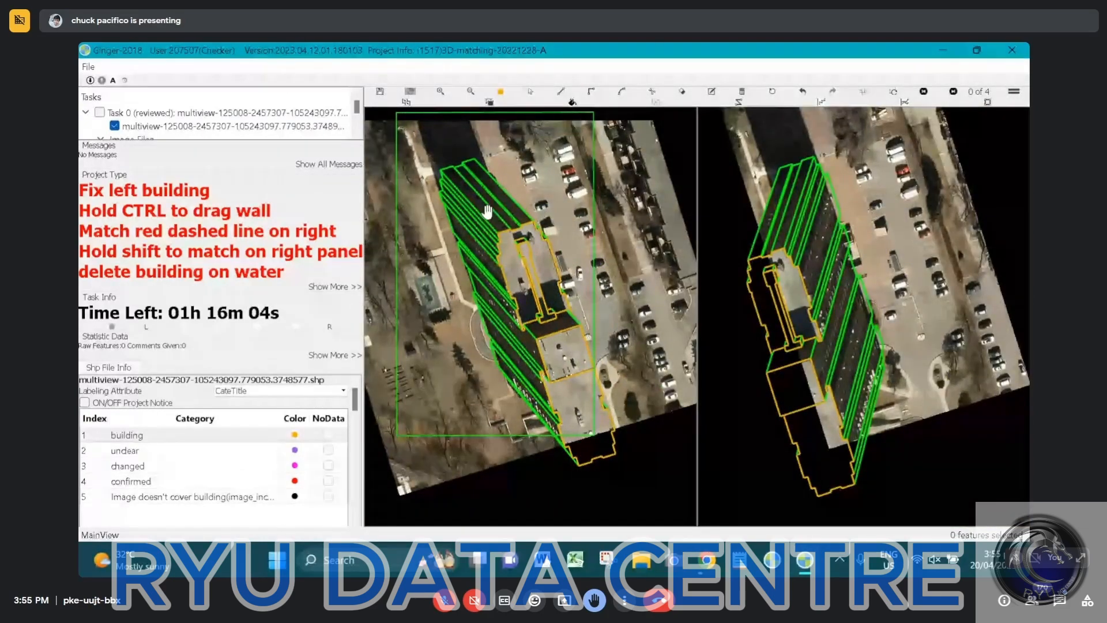
Select the building's roof outlines and submit the checked task
{"action": "key", "text": "s"}
{"action": "left_click", "coordinate": [588, 405]}
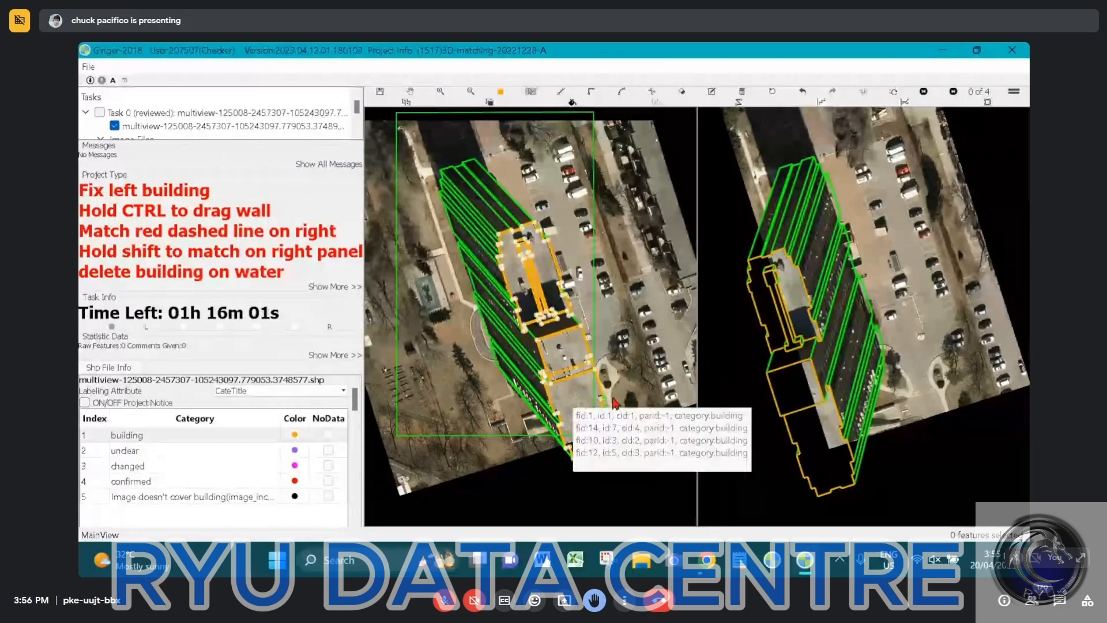
{"action": "left_click", "coordinate": [607, 384]}
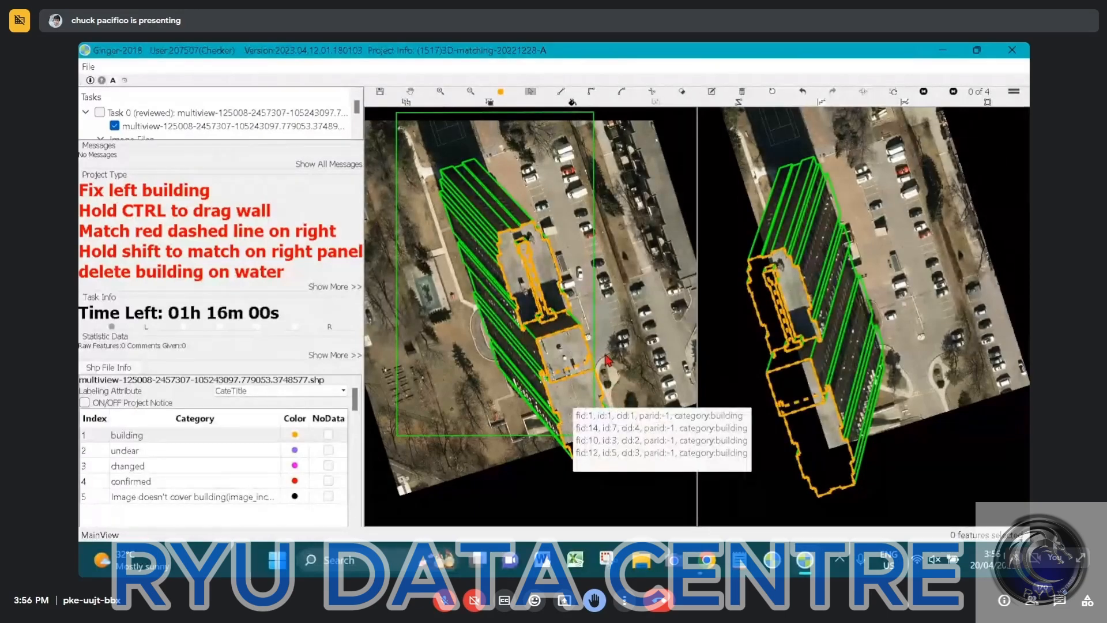
{"action": "key", "text": "h"}
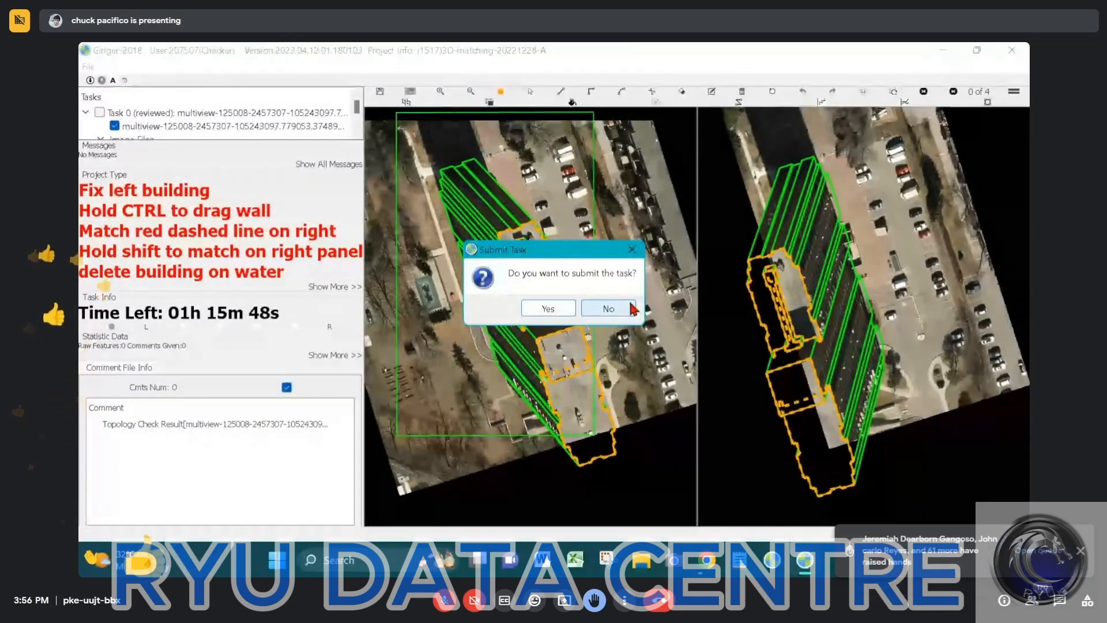
{"action": "key", "text": "Return"}
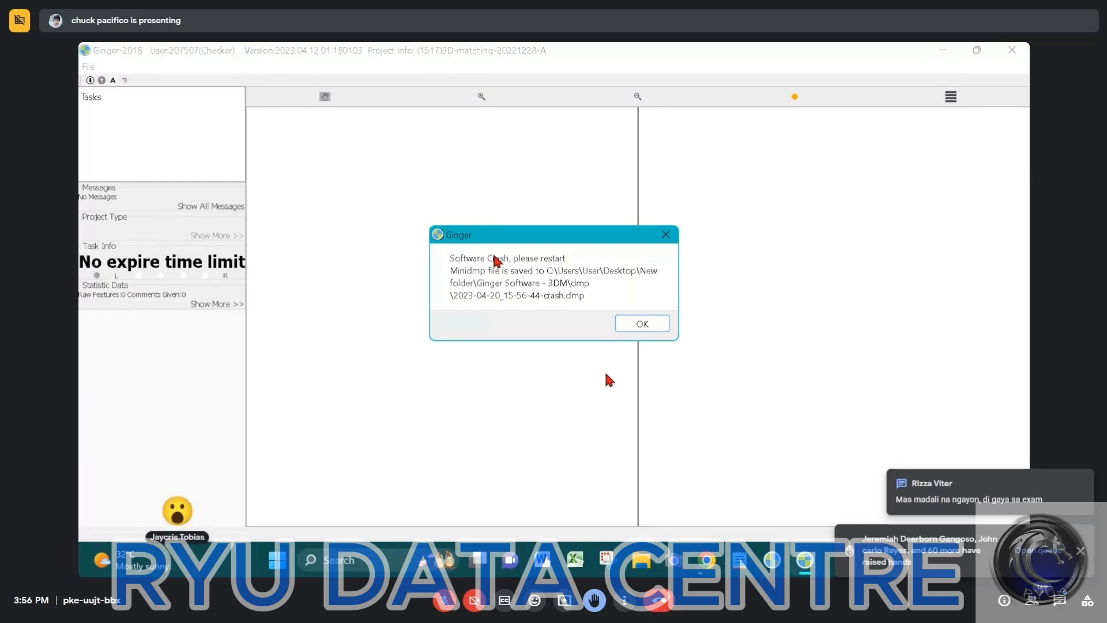
Dismiss the crash notice and open the Ginger Software - 3DM folder inside the desktop's New folder
{"action": "left_click", "coordinate": [645, 328]}
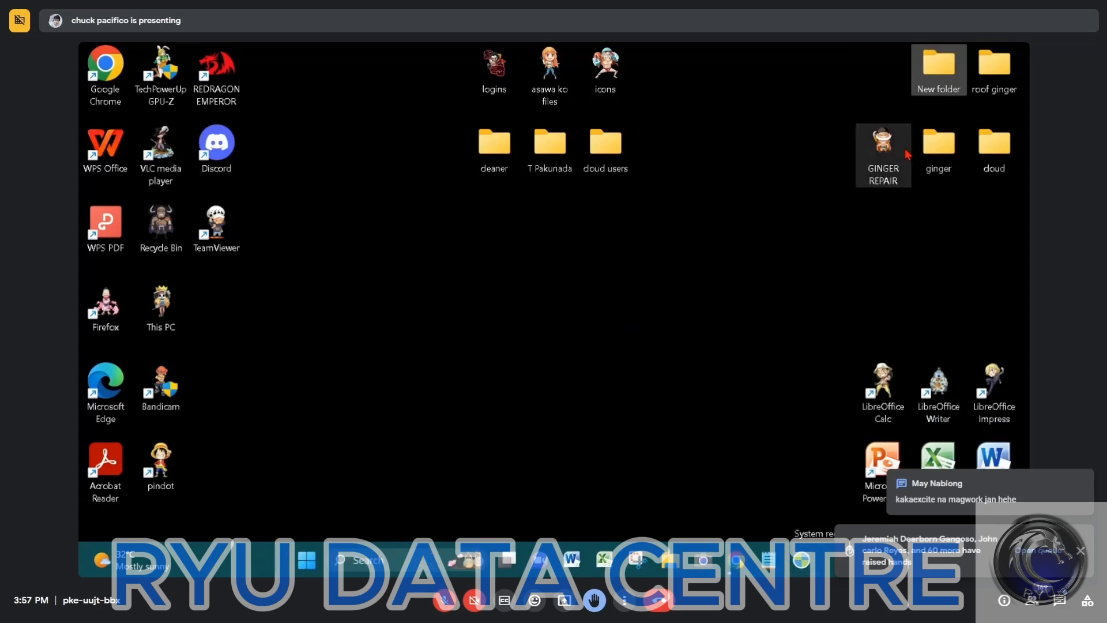
{"action": "double_click", "coordinate": [937, 62]}
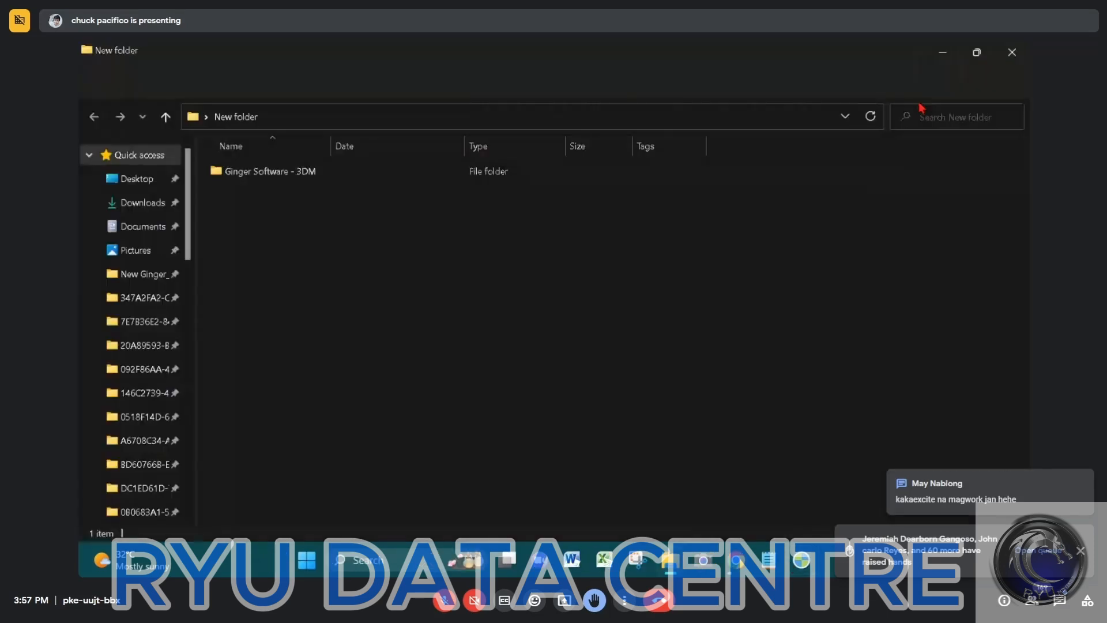
{"action": "double_click", "coordinate": [312, 177]}
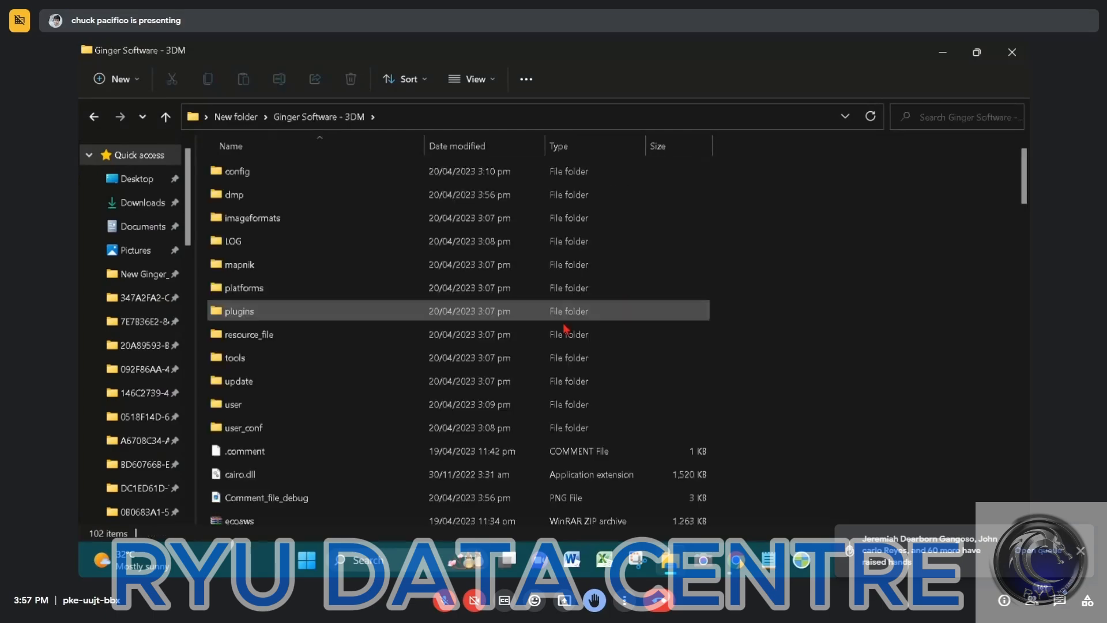
Find the ginger-2018 3DM application in the software folder and launch it
{"action": "scroll", "coordinate": [332, 404], "scroll_direction": "down", "scroll_amount": 2}
{"action": "scroll", "coordinate": [332, 404], "scroll_direction": "down", "scroll_amount": 4}
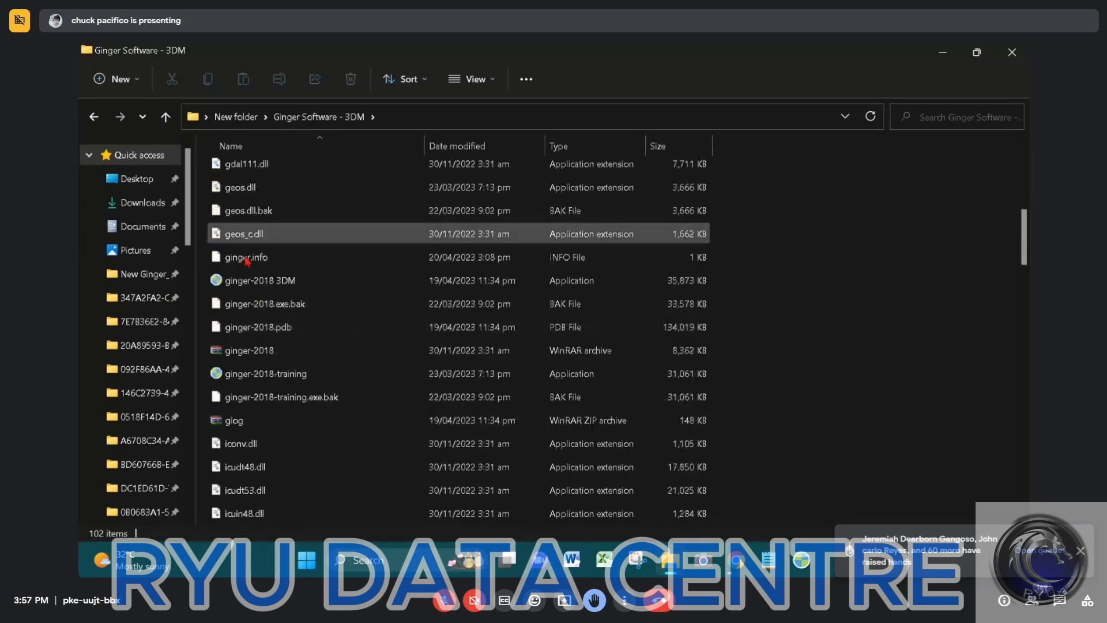
{"action": "scroll", "coordinate": [252, 283], "scroll_direction": "up", "scroll_amount": 2}
{"action": "scroll", "coordinate": [252, 283], "scroll_direction": "down", "scroll_amount": 2}
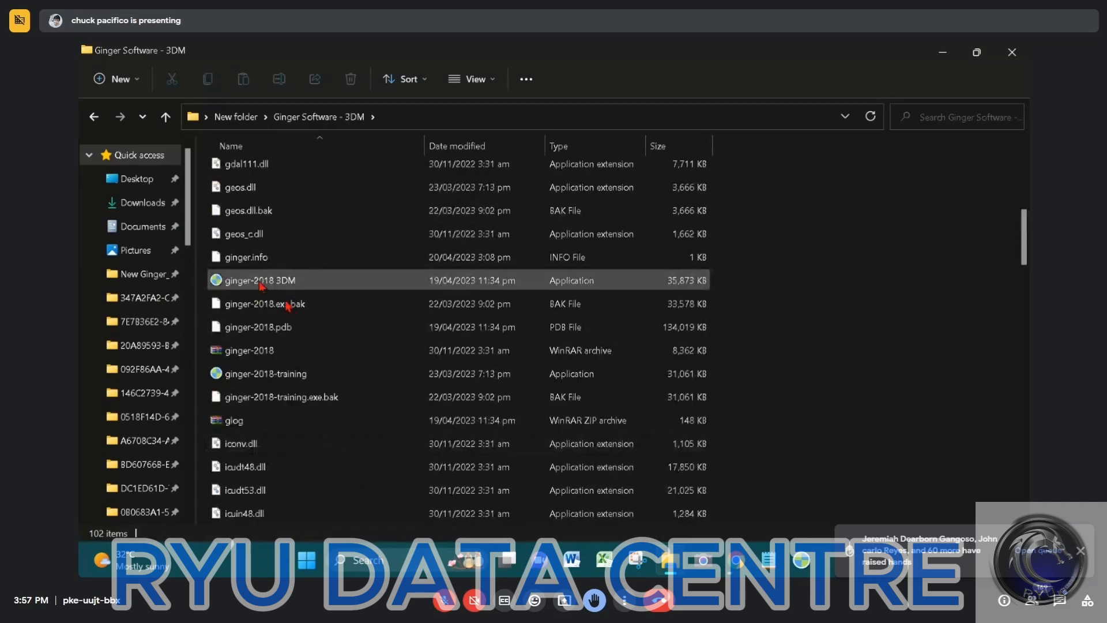
{"action": "scroll", "coordinate": [272, 386], "scroll_direction": "down", "scroll_amount": 2}
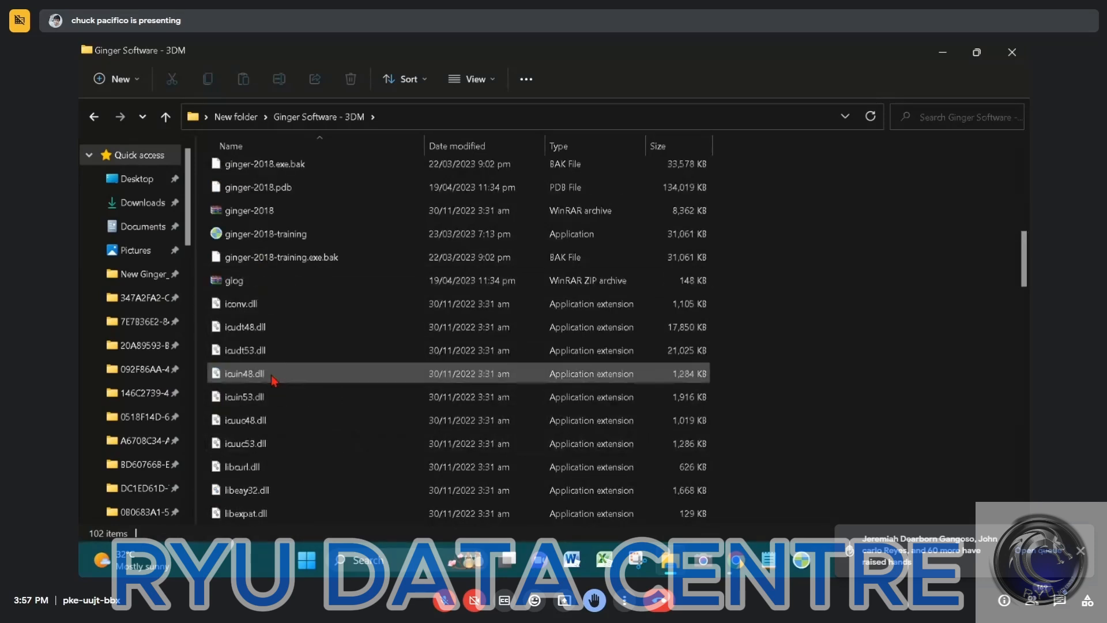
{"action": "scroll", "coordinate": [272, 380], "scroll_direction": "up", "scroll_amount": 2}
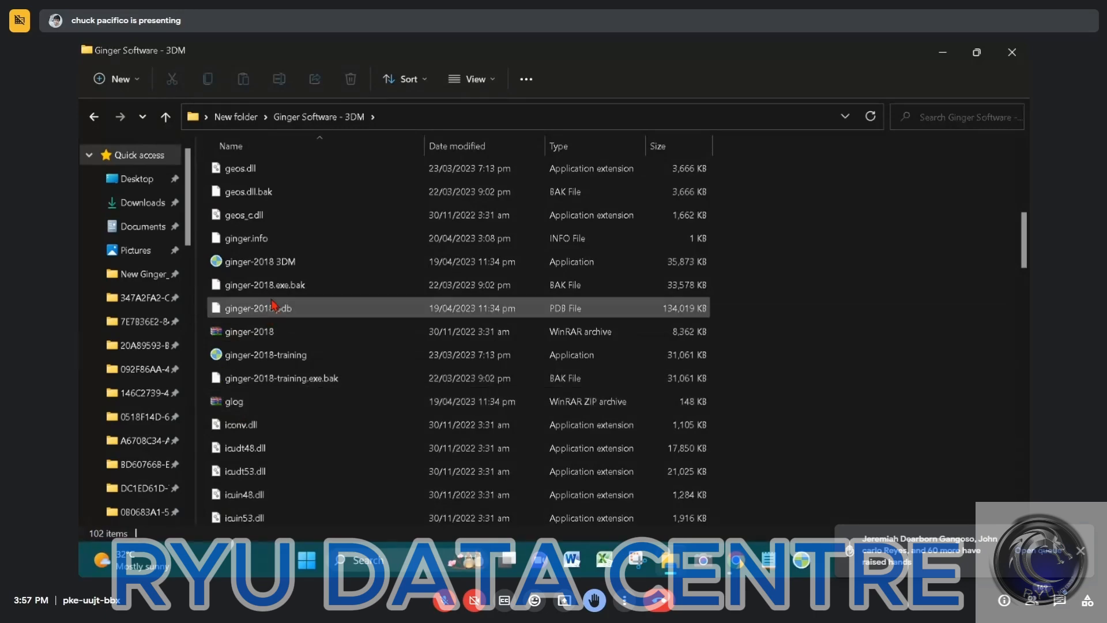
{"action": "left_click", "coordinate": [276, 263]}
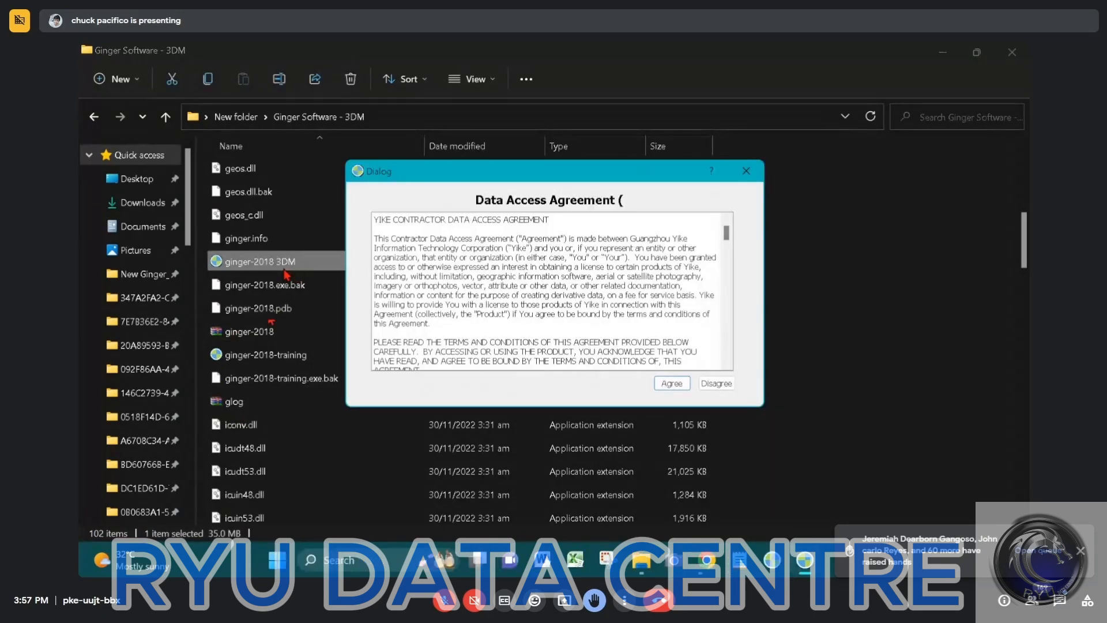
Accept the data access agreement and try to log in with the saved account credentials
{"action": "left_click", "coordinate": [672, 383]}
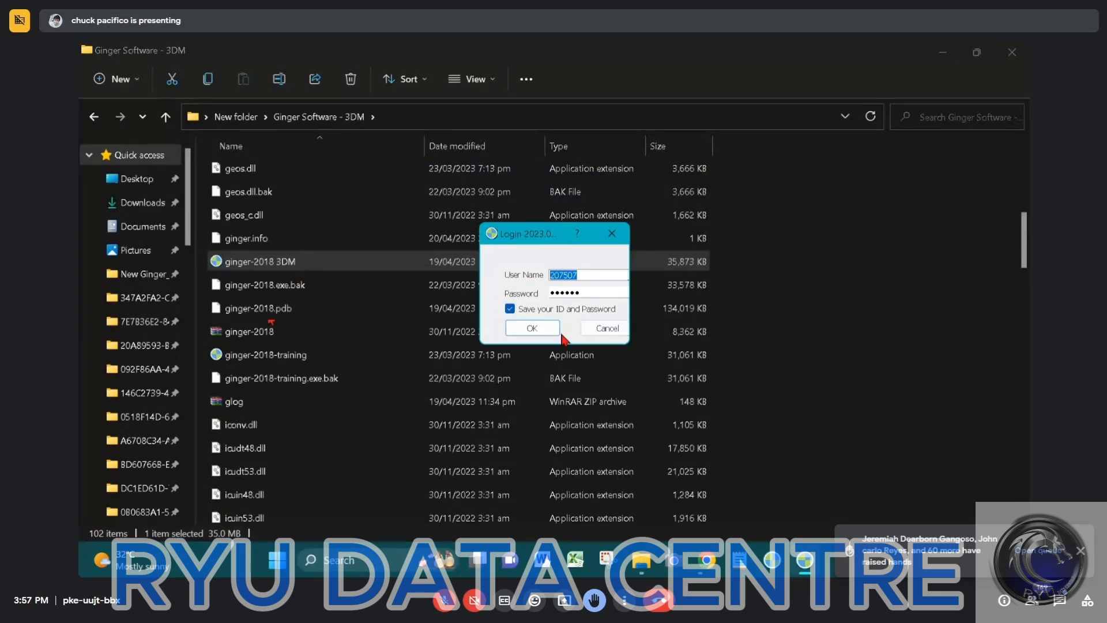
{"action": "left_click", "coordinate": [542, 332]}
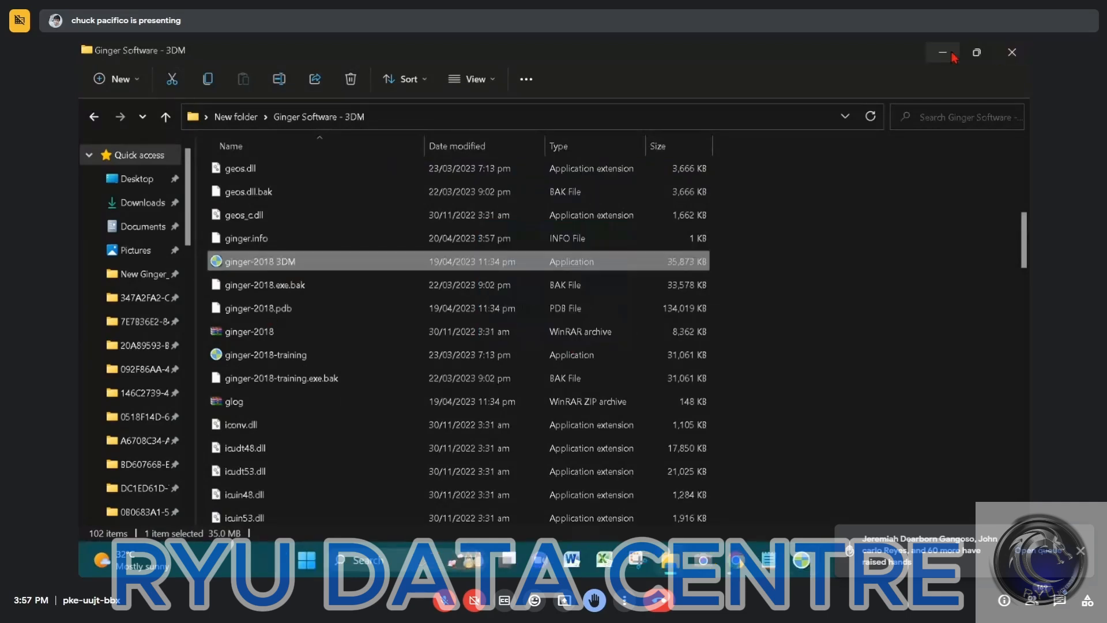
{"action": "left_click", "coordinate": [942, 53]}
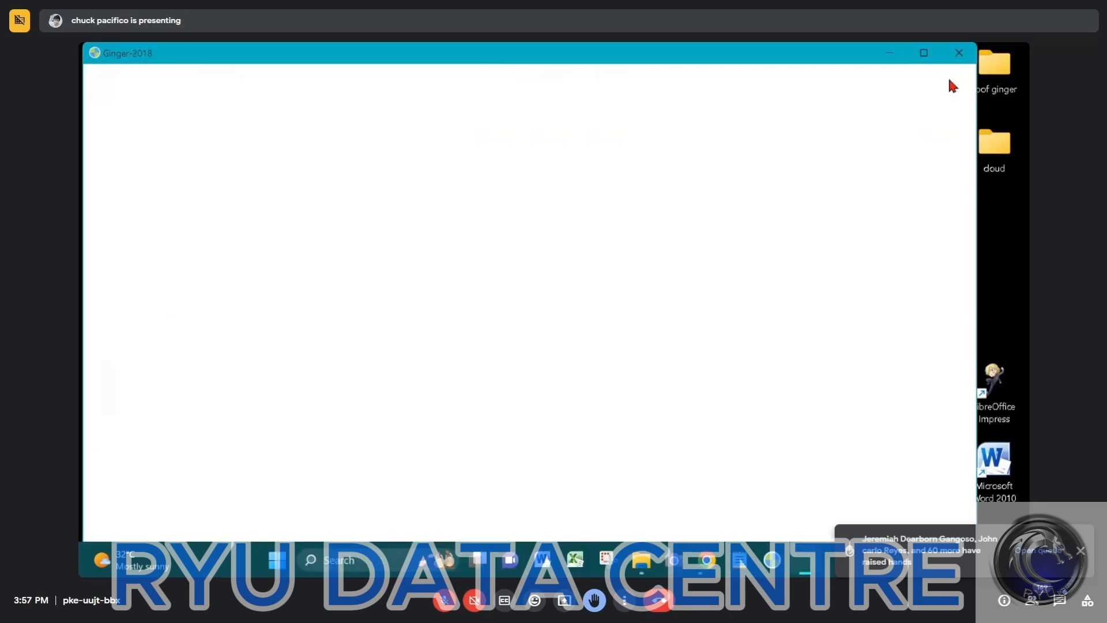
{"action": "left_click", "coordinate": [643, 324]}
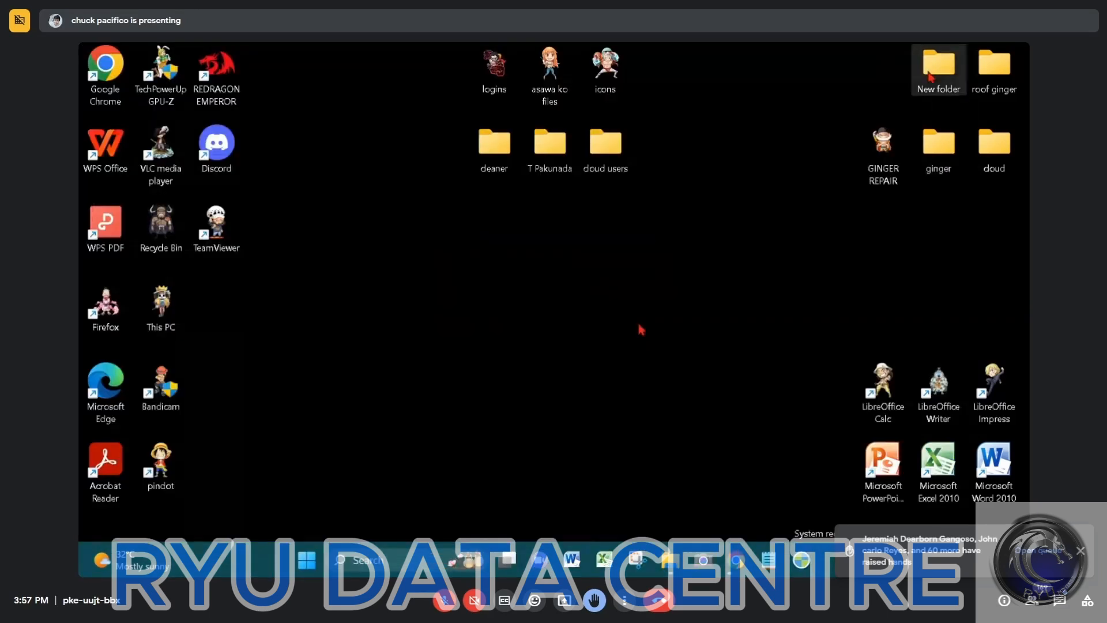
Reopen the Ginger Software - 3DM folder from the desktop's New folder and launch ginger-2018 3DM again
{"action": "double_click", "coordinate": [930, 74]}
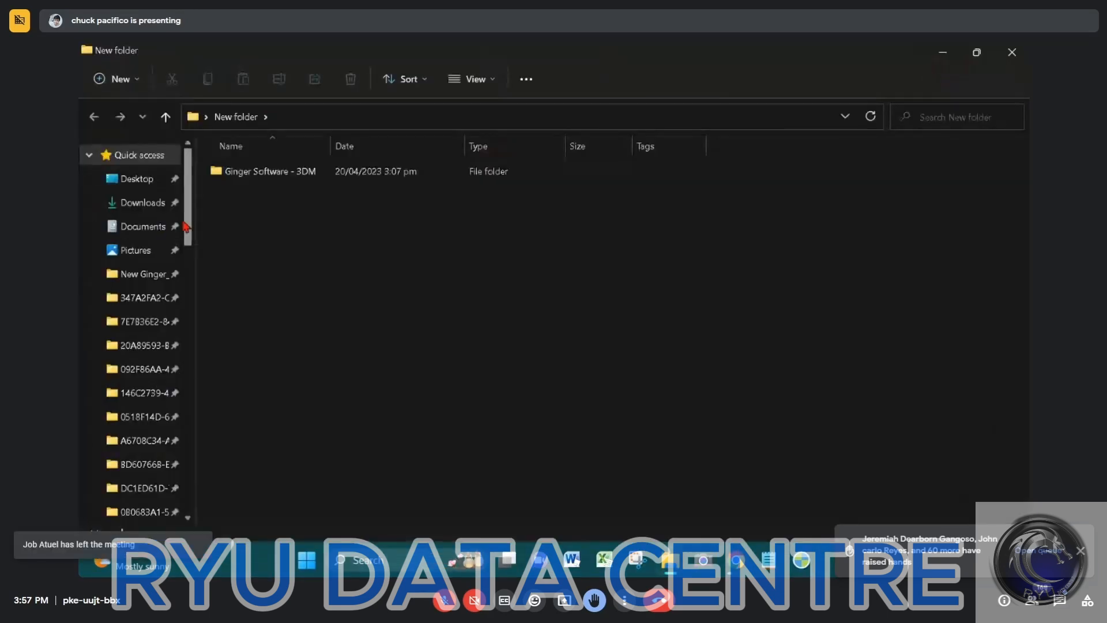
{"action": "left_click", "coordinate": [264, 177]}
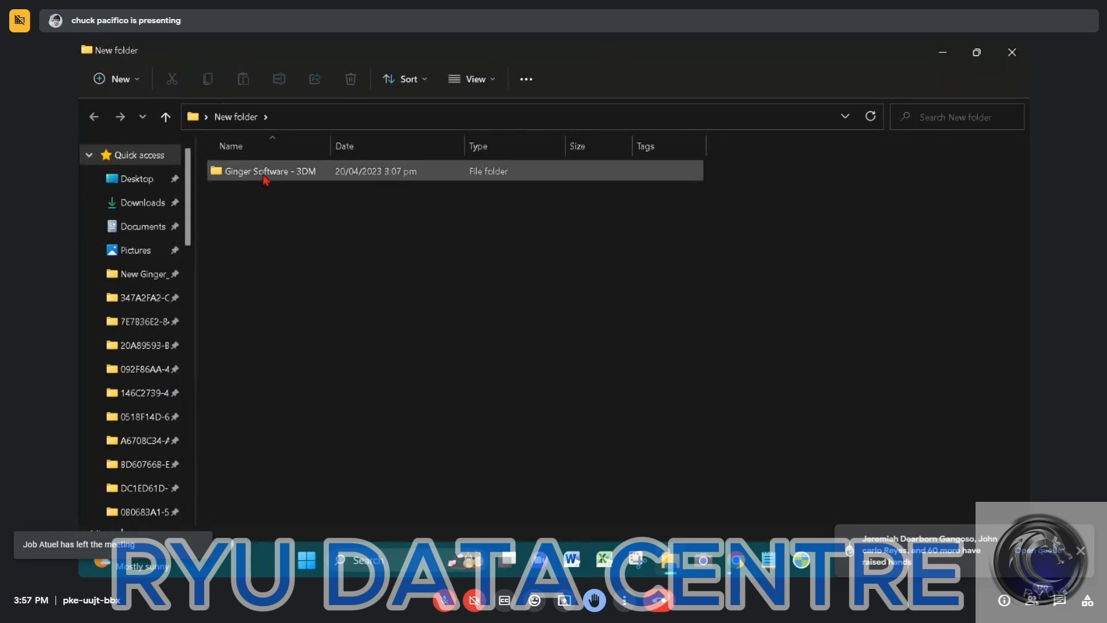
{"action": "double_click", "coordinate": [264, 177]}
{"action": "scroll", "coordinate": [283, 427], "scroll_direction": "down", "scroll_amount": 3}
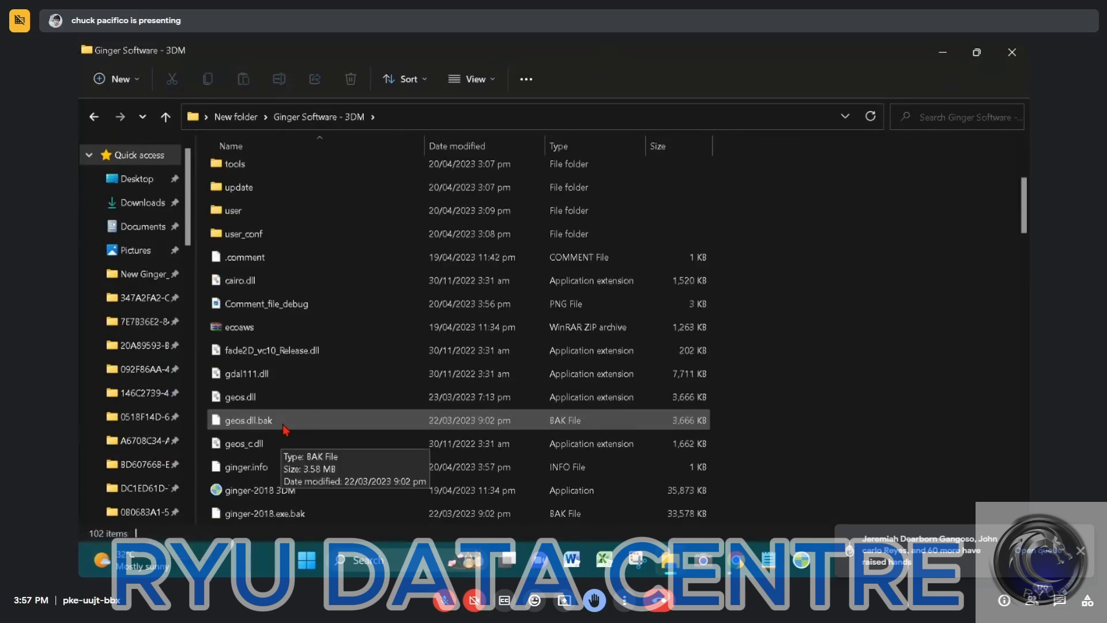
{"action": "scroll", "coordinate": [268, 308], "scroll_direction": "down", "scroll_amount": 3}
{"action": "left_click", "coordinate": [266, 284]}
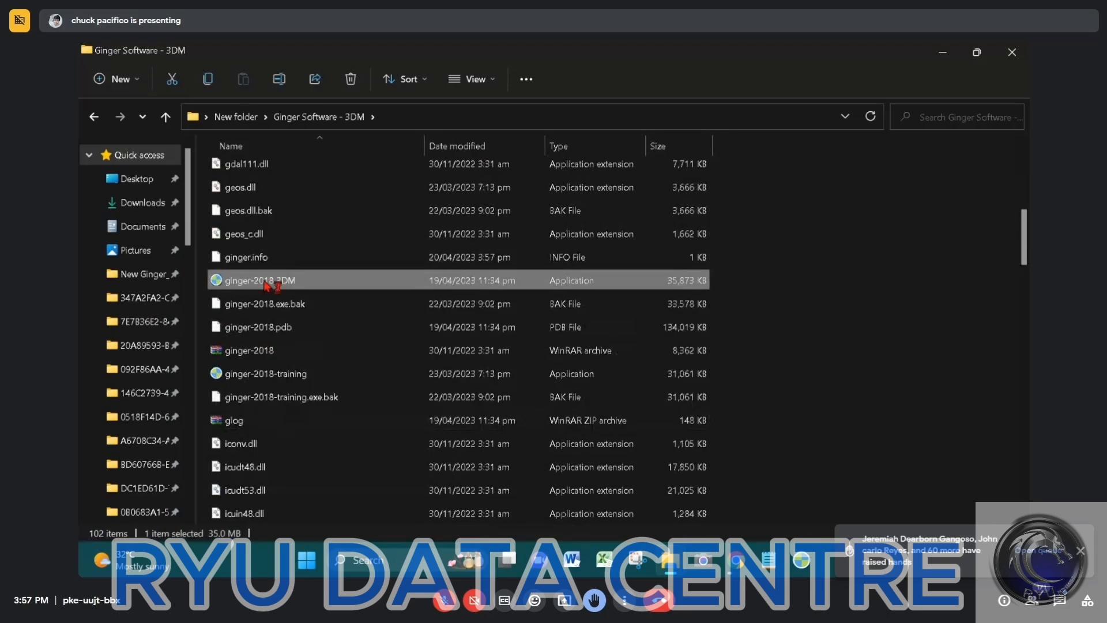
Accept the data access agreement and enter the first digits of the account's user name
{"action": "left_click", "coordinate": [672, 383]}
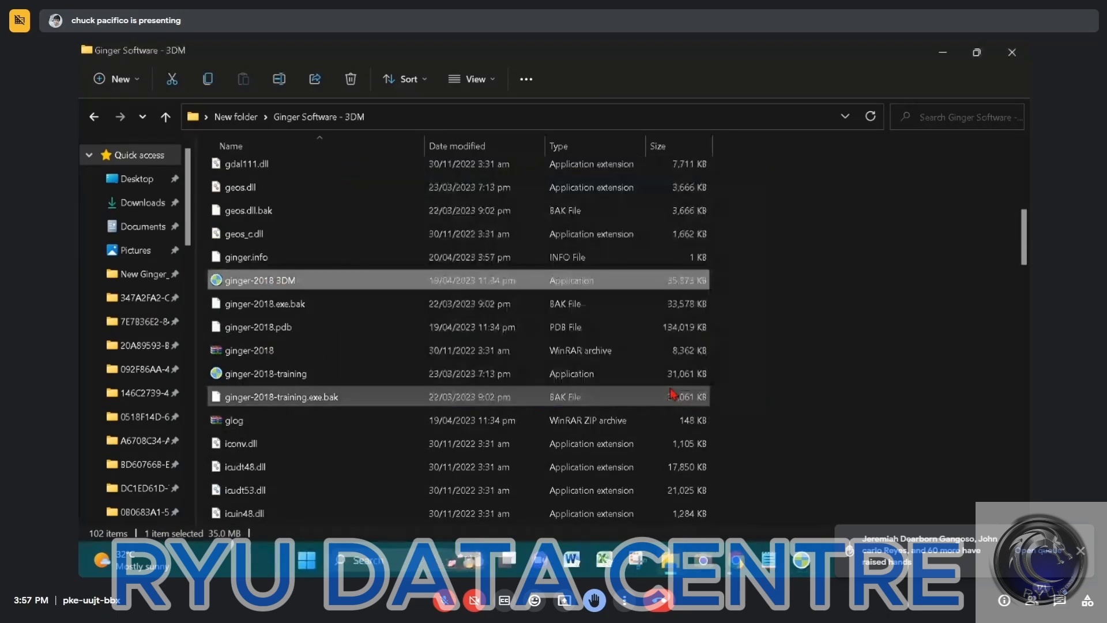
{"action": "type", "text": "21"}
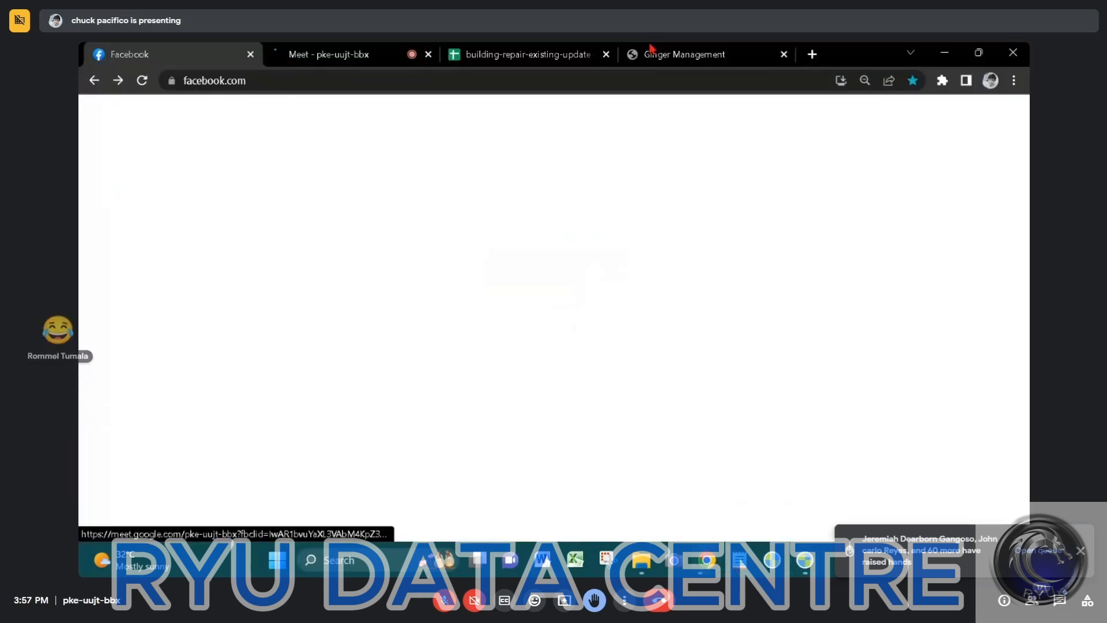
Switch to the Ginger Management page in Chrome and log out of the current account
{"action": "left_click", "coordinate": [663, 54]}
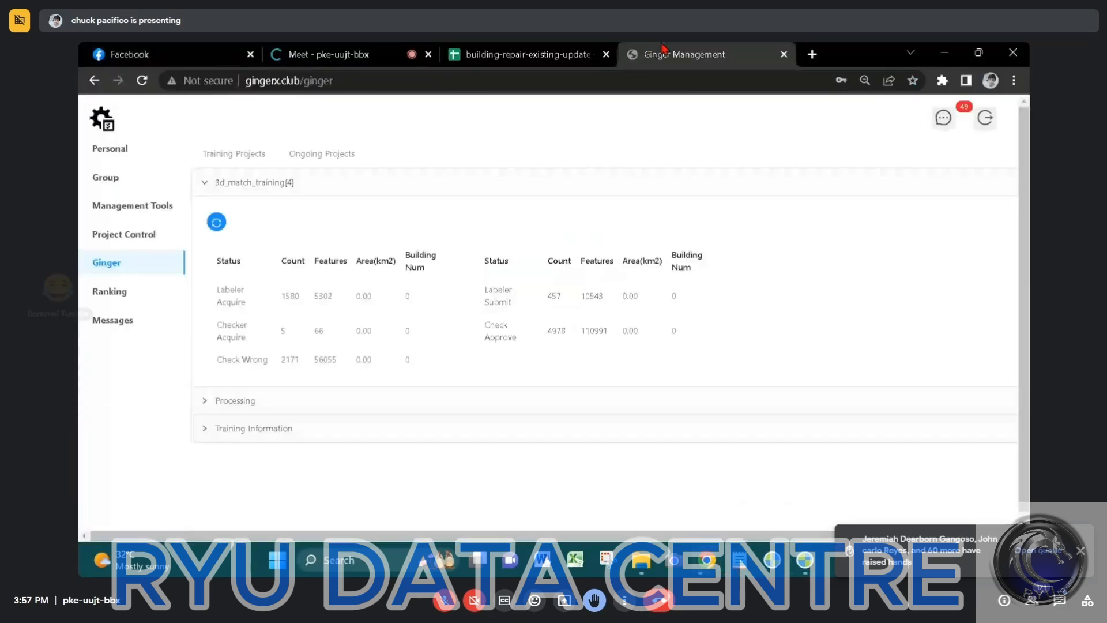
{"action": "left_click", "coordinate": [985, 118]}
{"action": "left_click", "coordinate": [644, 216]}
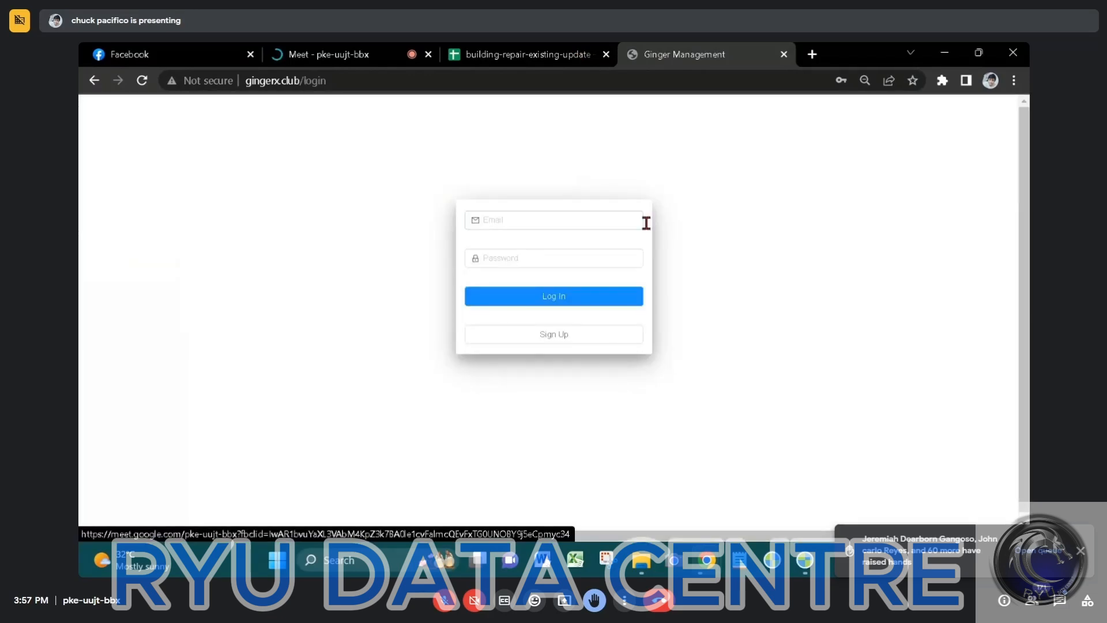
Log in to Ginger Management with the saved e-mail and password, and return to the desktop software's login dialog
{"action": "left_click", "coordinate": [611, 225]}
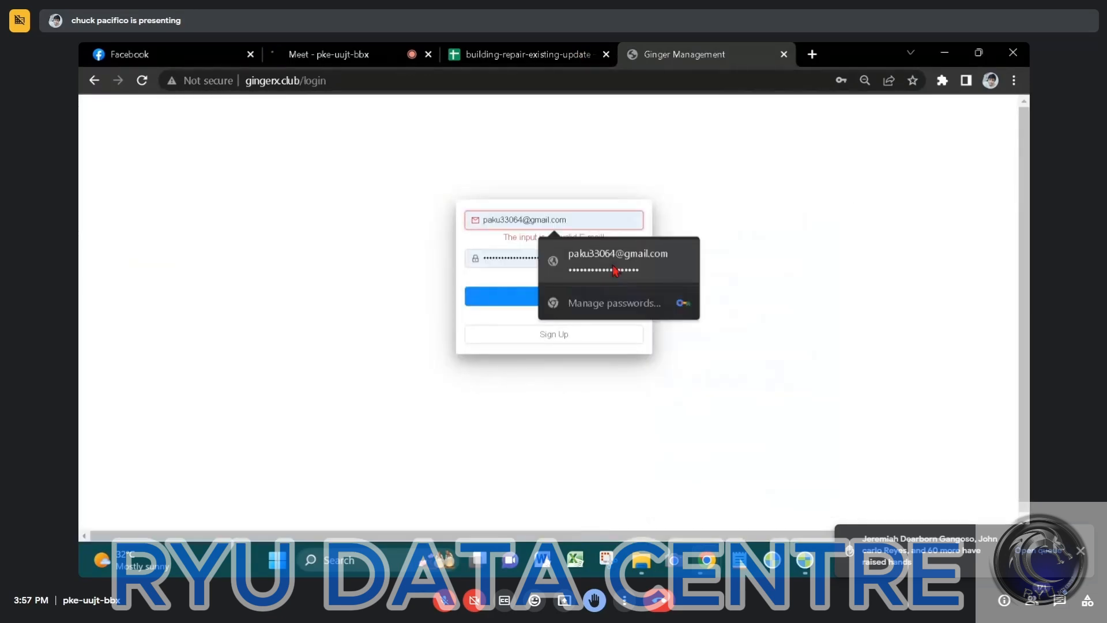
{"action": "left_click", "coordinate": [610, 266]}
{"action": "left_click", "coordinate": [574, 298]}
{"action": "left_click", "coordinate": [949, 54]}
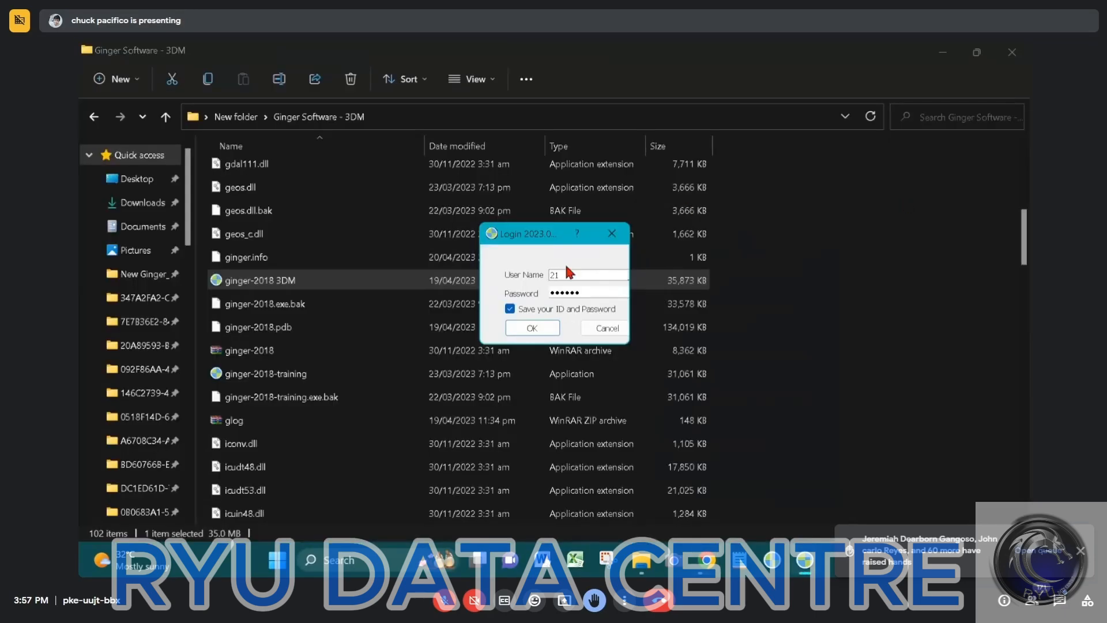
{"action": "left_click", "coordinate": [951, 55]}
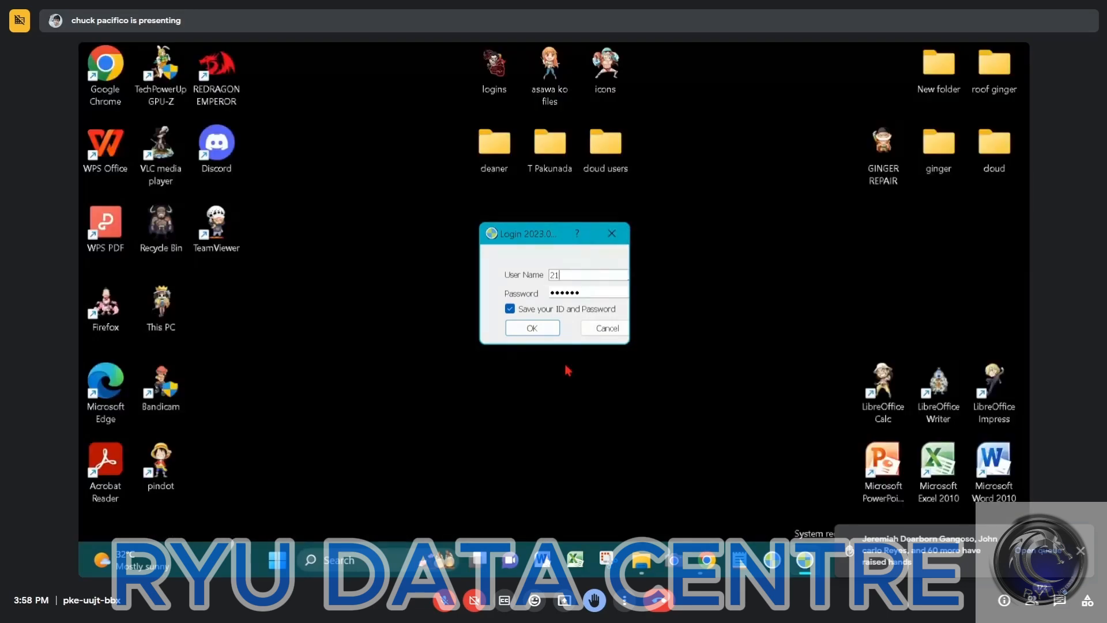
Switch to the Ginger Management page in Chrome and close its unread messages window to reach the account list
{"action": "mouse_move", "coordinate": [707, 559]}
{"action": "left_click", "coordinate": [645, 489]}
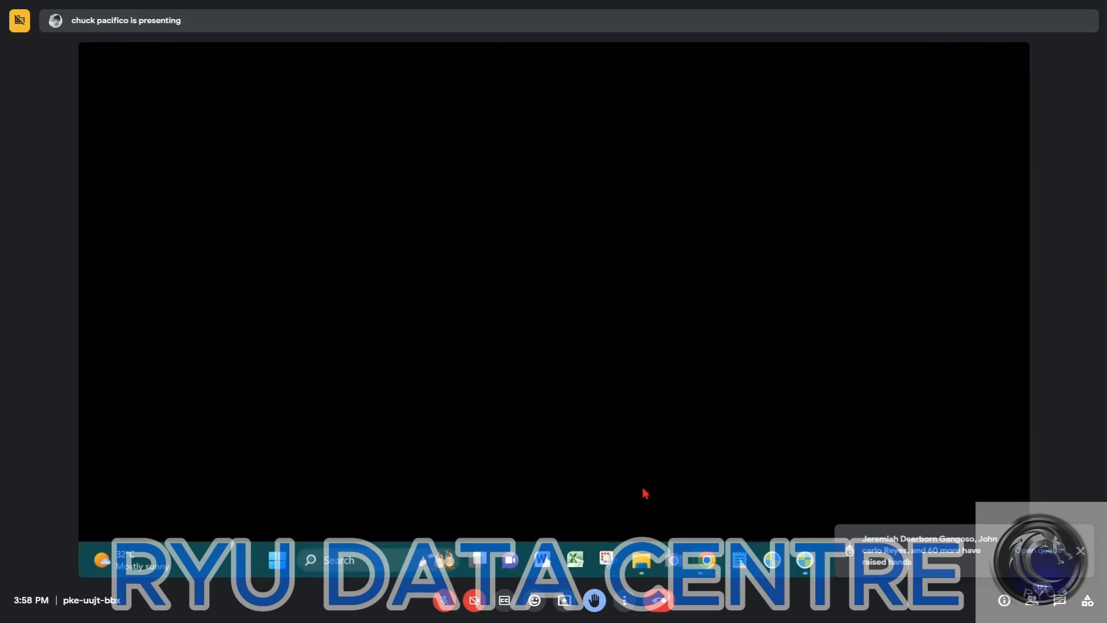
{"action": "left_click", "coordinate": [972, 362]}
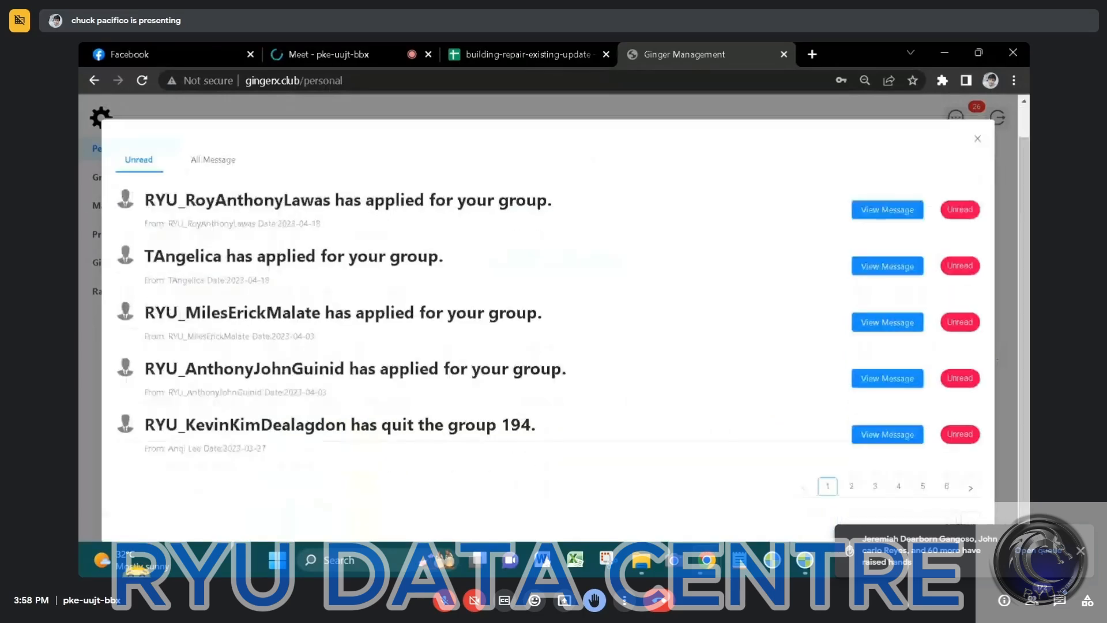
{"action": "left_click", "coordinate": [960, 523]}
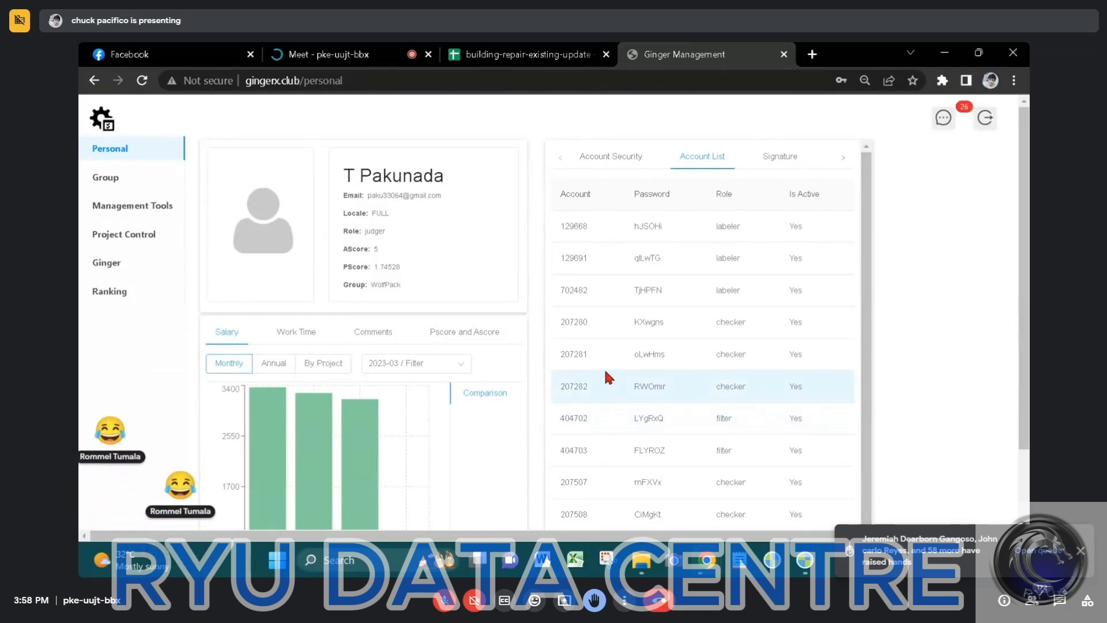
Browse the account list to its third page and copy the number of the six-digit checker account there
{"action": "scroll", "coordinate": [610, 369], "scroll_direction": "down", "scroll_amount": 1}
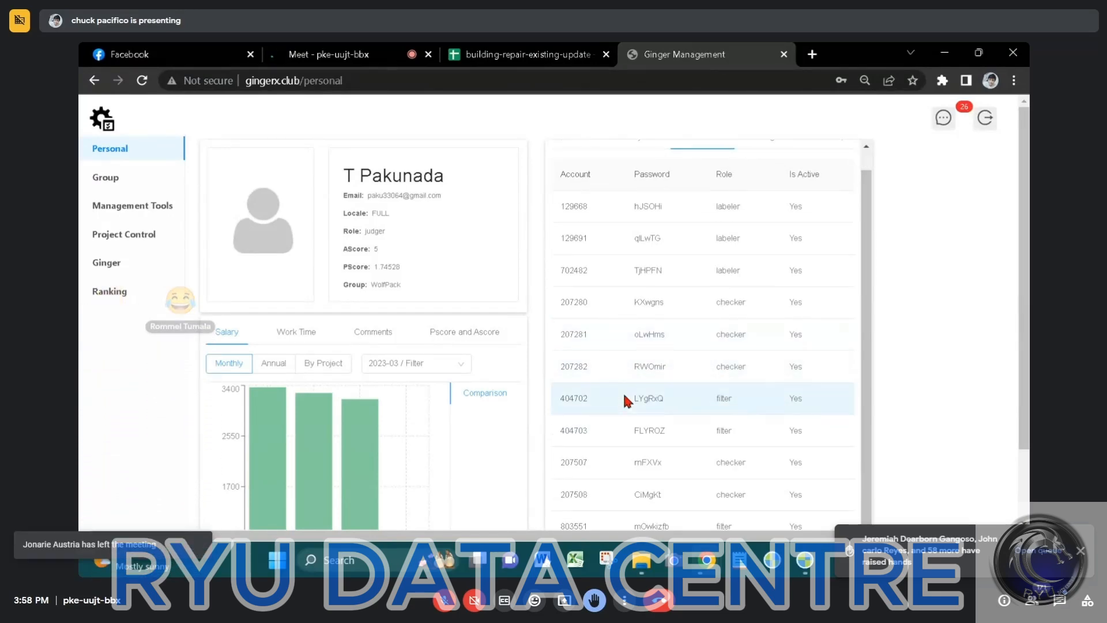
{"action": "scroll", "coordinate": [625, 393], "scroll_direction": "down", "scroll_amount": 5}
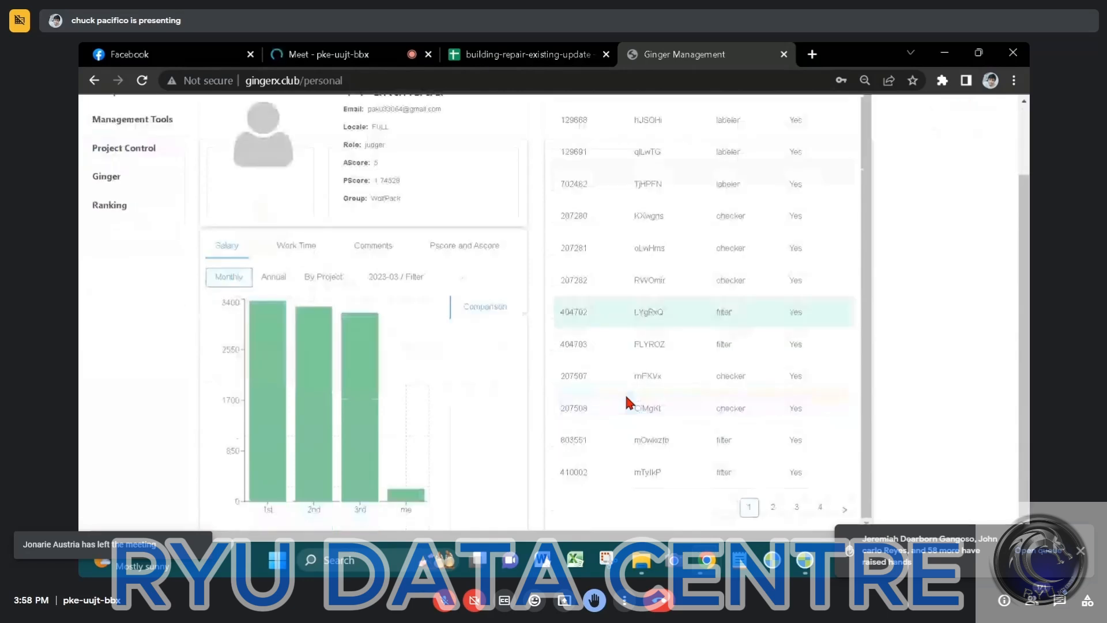
{"action": "left_click", "coordinate": [773, 508]}
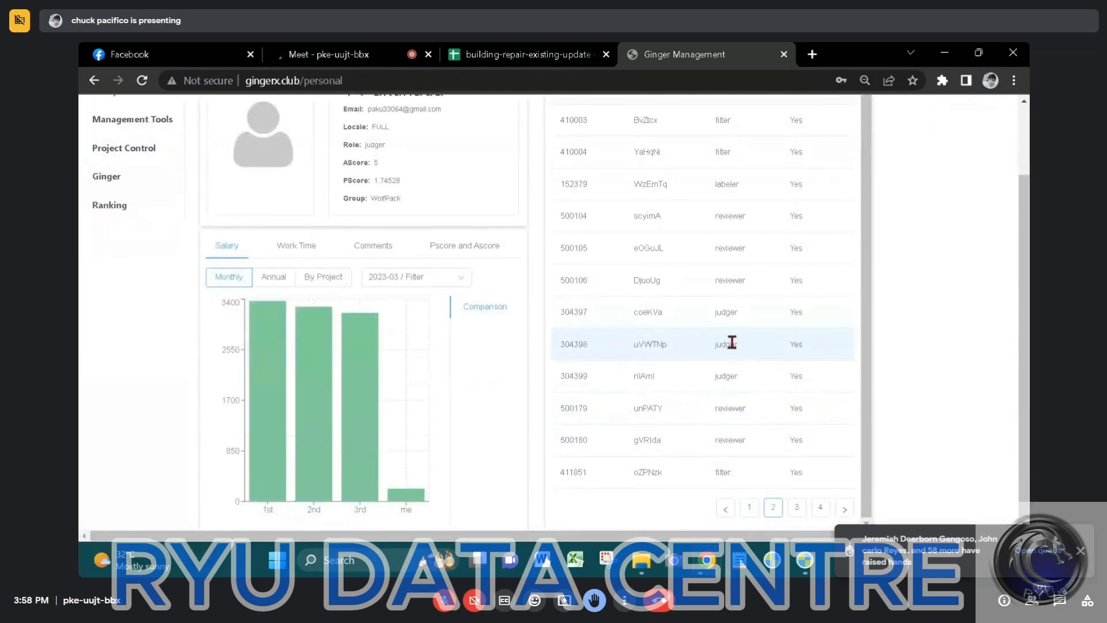
{"action": "scroll", "coordinate": [734, 340], "scroll_direction": "up", "scroll_amount": 1}
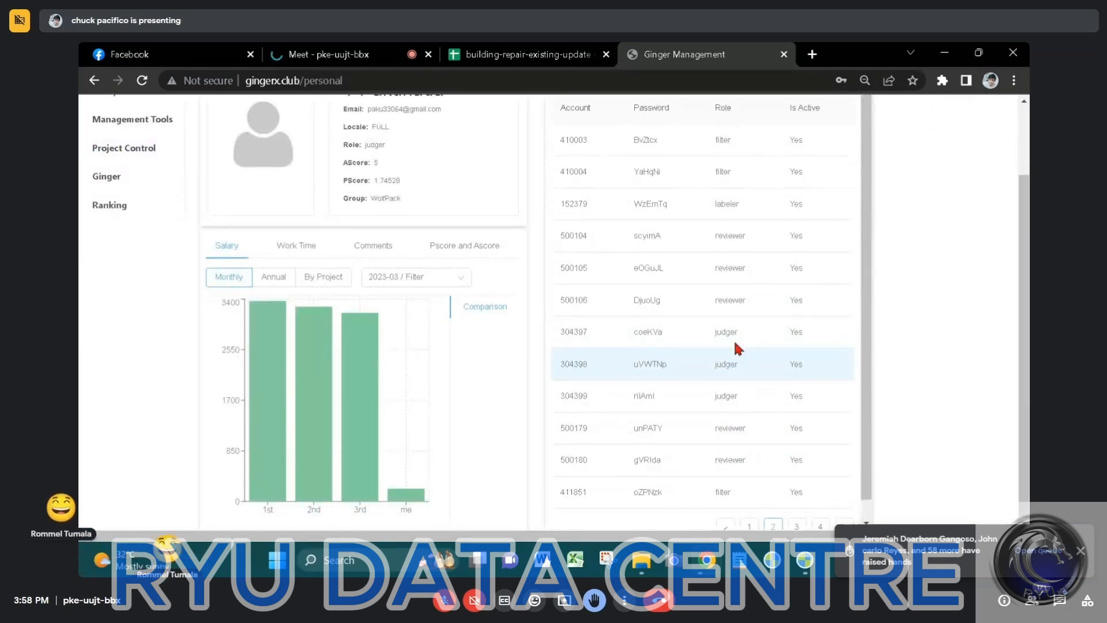
{"action": "scroll", "coordinate": [812, 351], "scroll_direction": "up", "scroll_amount": 2}
{"action": "scroll", "coordinate": [812, 352], "scroll_direction": "down", "scroll_amount": 3}
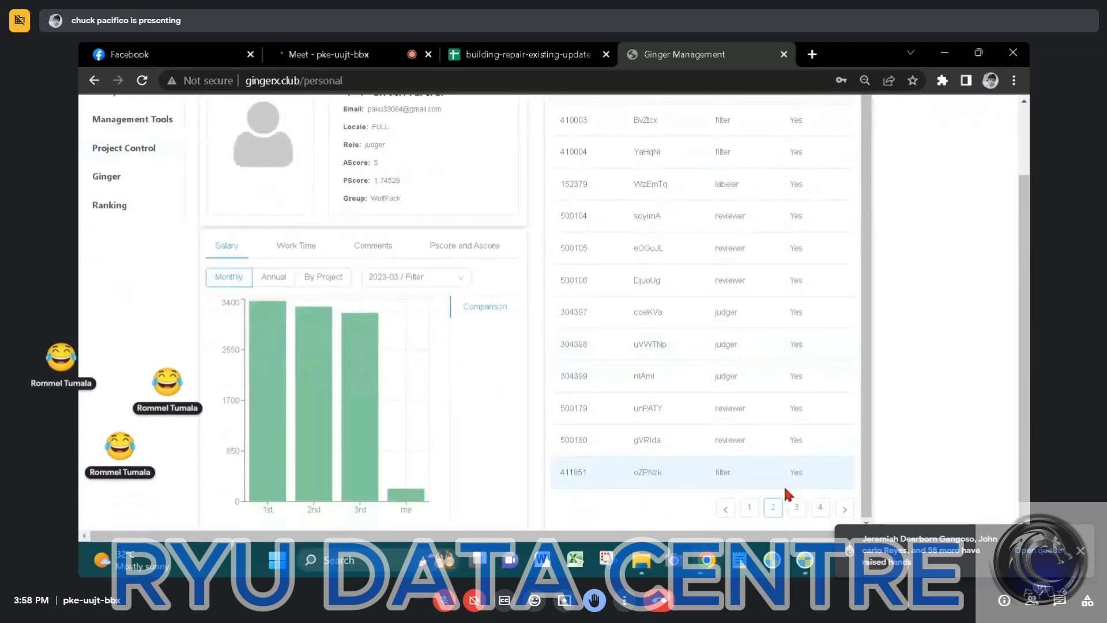
{"action": "left_click", "coordinate": [797, 508]}
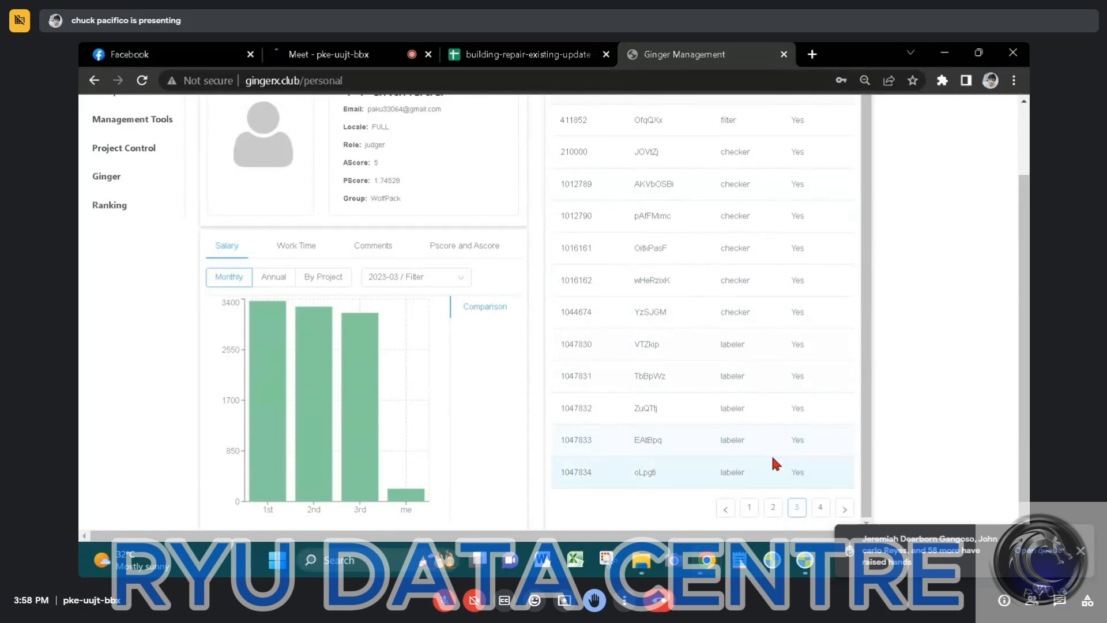
{"action": "scroll", "coordinate": [710, 423], "scroll_direction": "up", "scroll_amount": 3}
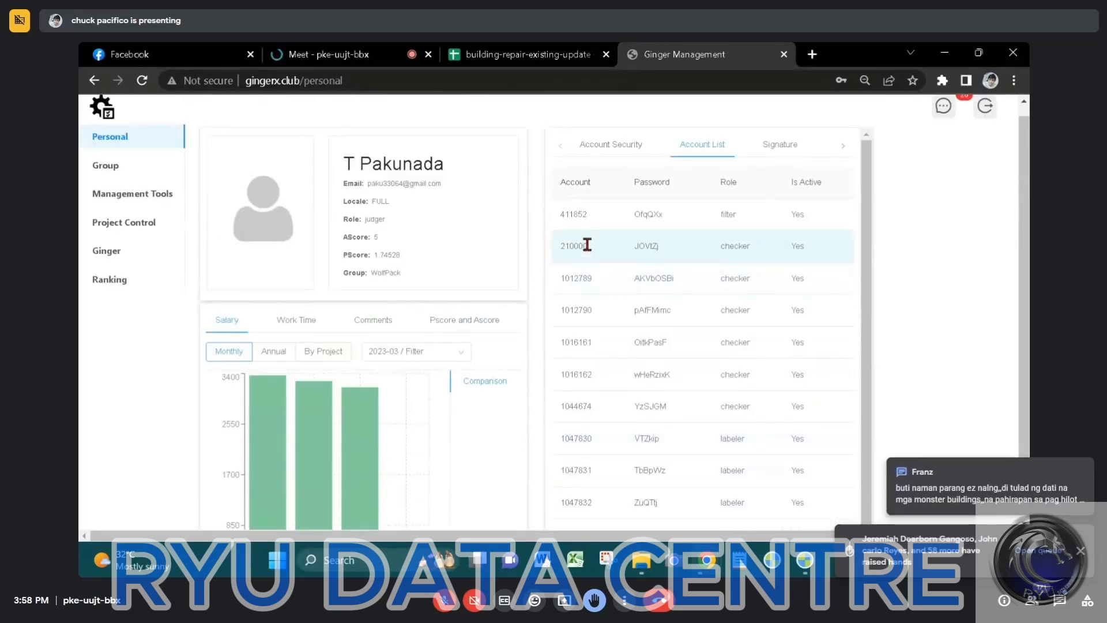
{"action": "left_click_drag", "start_coordinate": [588, 246], "coordinate": [566, 248]}
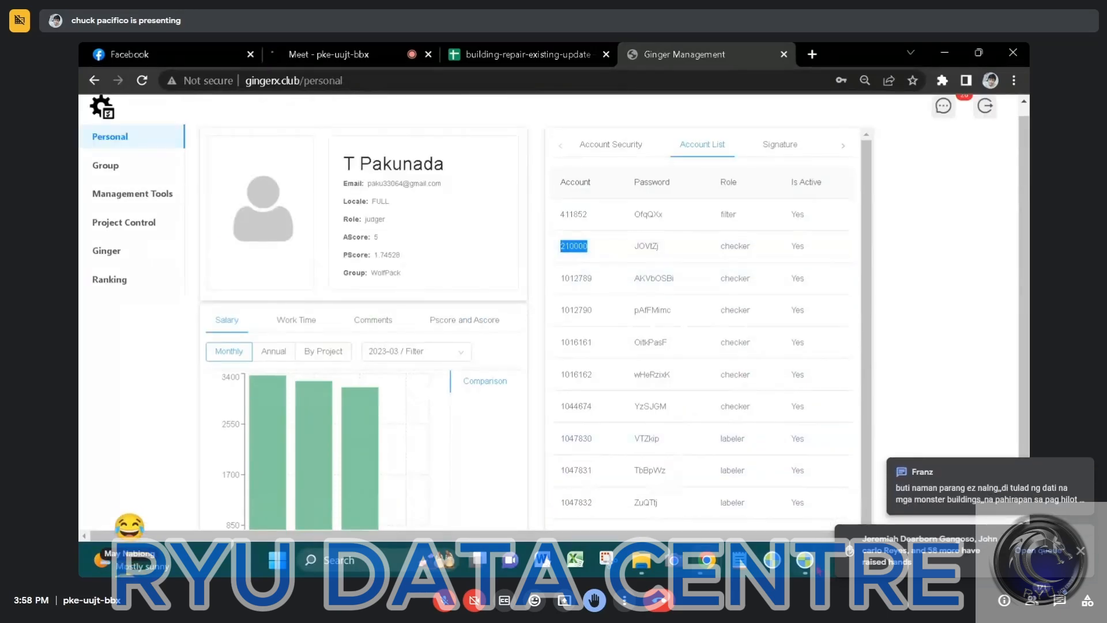
Enter the copied account number as the user name in the Ginger login dialog and try to log in
{"action": "left_click", "coordinate": [808, 558]}
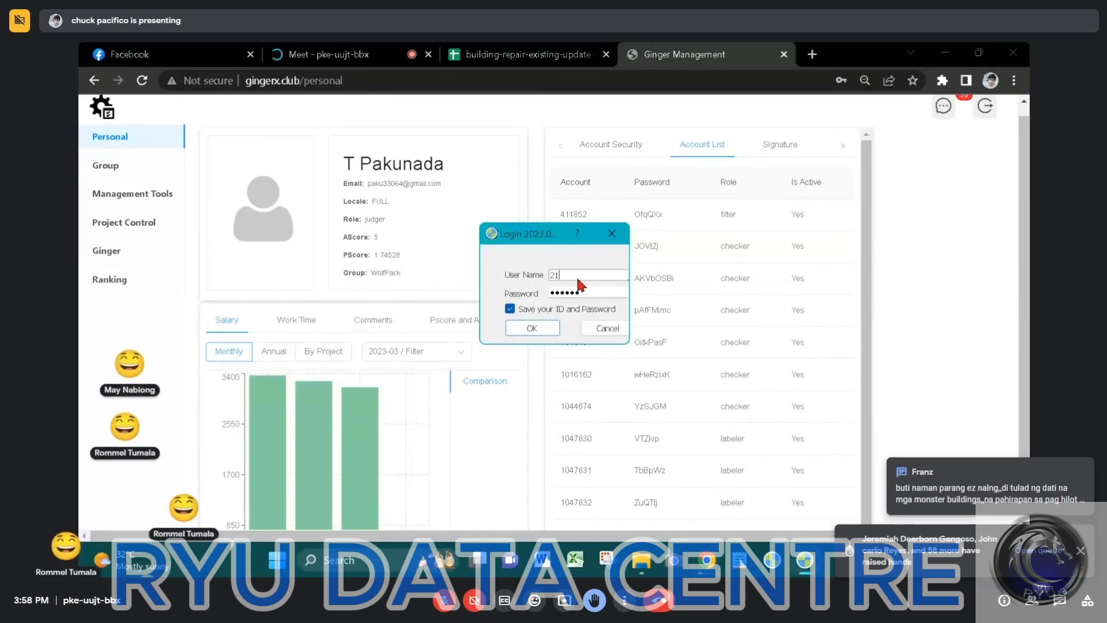
{"action": "left_click", "coordinate": [541, 332]}
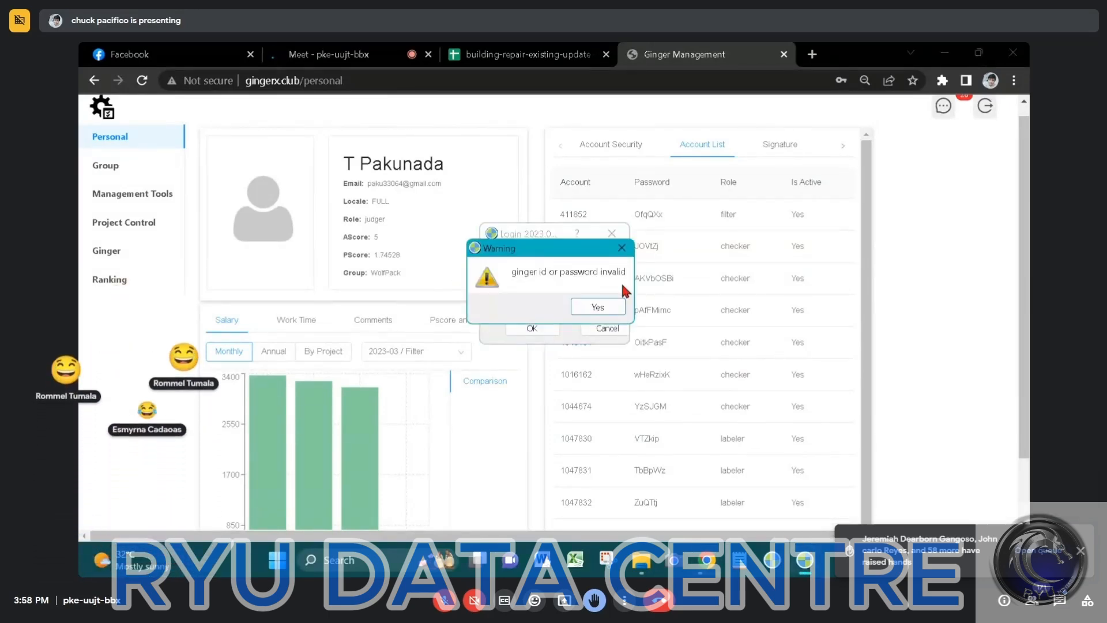
Dismiss the warning, copy the checker account's password from the account list into the login dialog's password field, and log in
{"action": "key", "text": "Return"}
{"action": "double_click", "coordinate": [645, 246]}
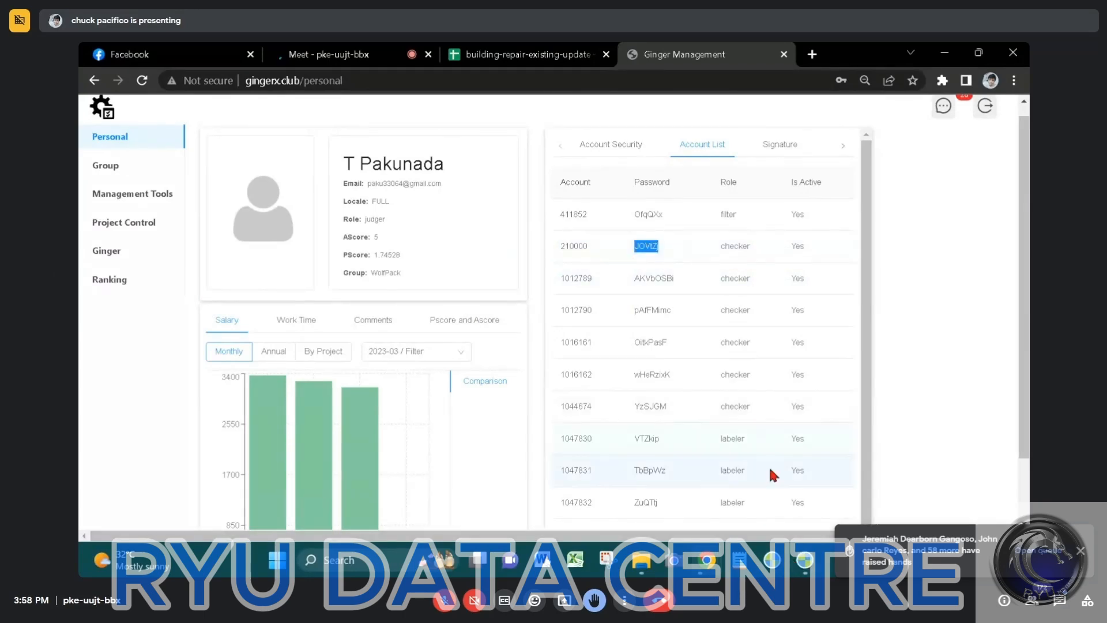
{"action": "left_click", "coordinate": [805, 568]}
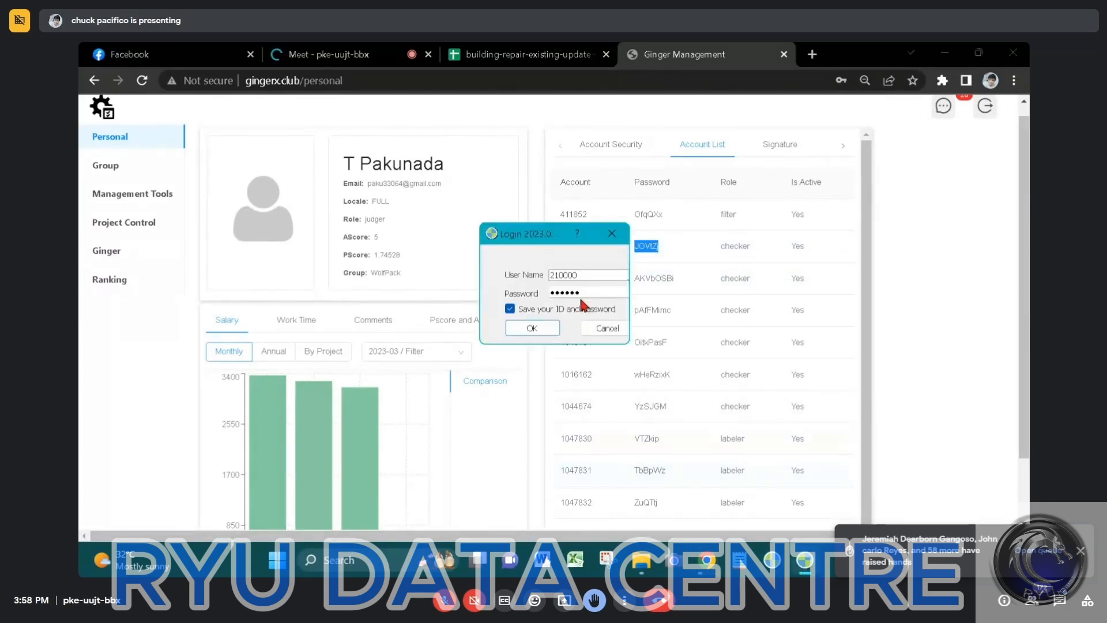
{"action": "left_click", "coordinate": [532, 328]}
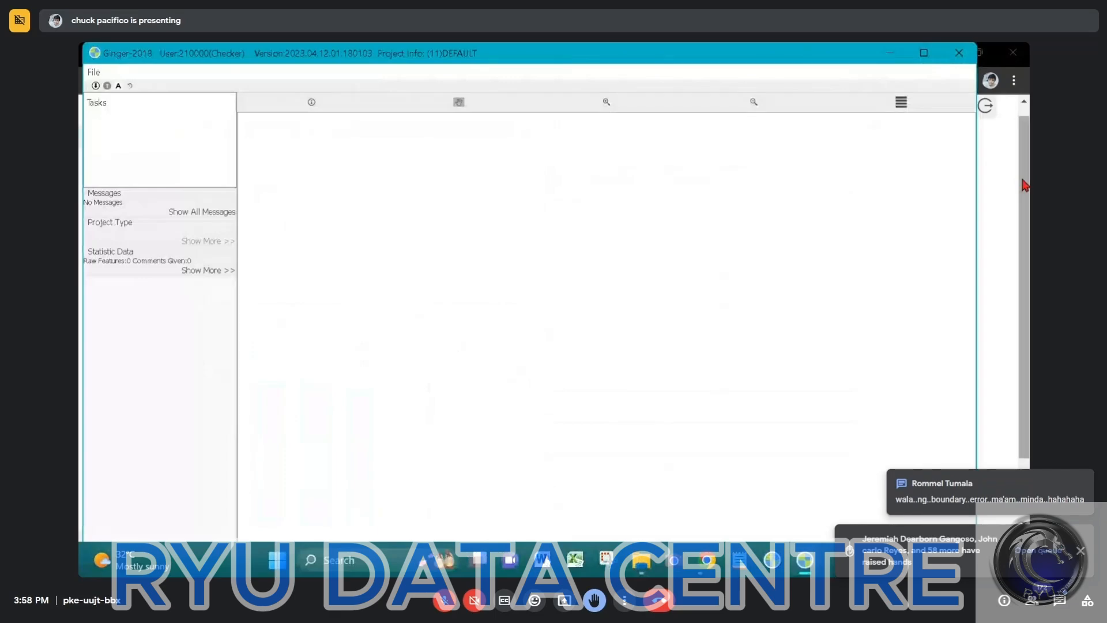
Clear the browser from behind the Ginger window and load the multiview task of the 3D-matching-20221228-A project
{"action": "left_click", "coordinate": [1008, 157]}
{"action": "left_click", "coordinate": [933, 58]}
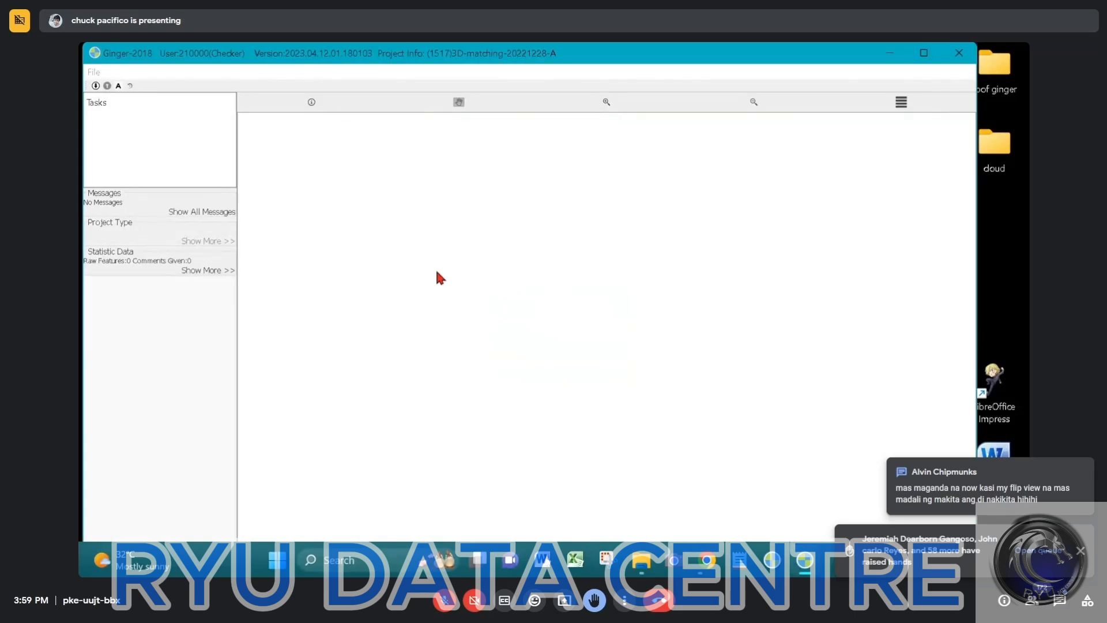
{"action": "key", "text": "Return"}
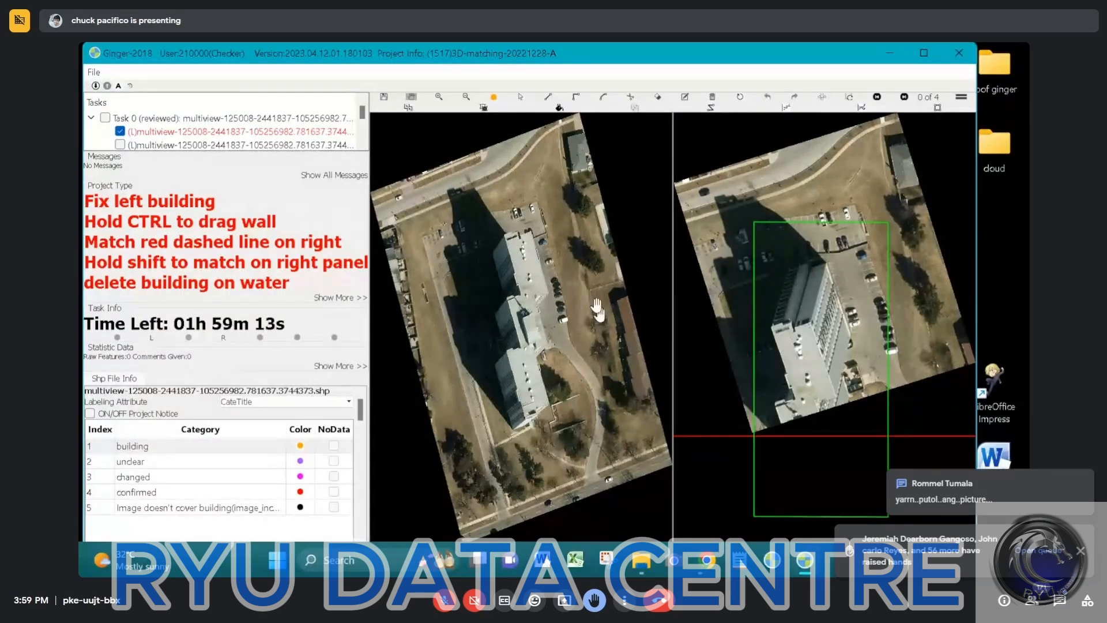
Examine the tall building's roof and walls up close, comparing the main image with the different comparison images
{"action": "scroll", "coordinate": [596, 306], "scroll_direction": "up", "scroll_amount": 2}
{"action": "left_click", "coordinate": [824, 363]}
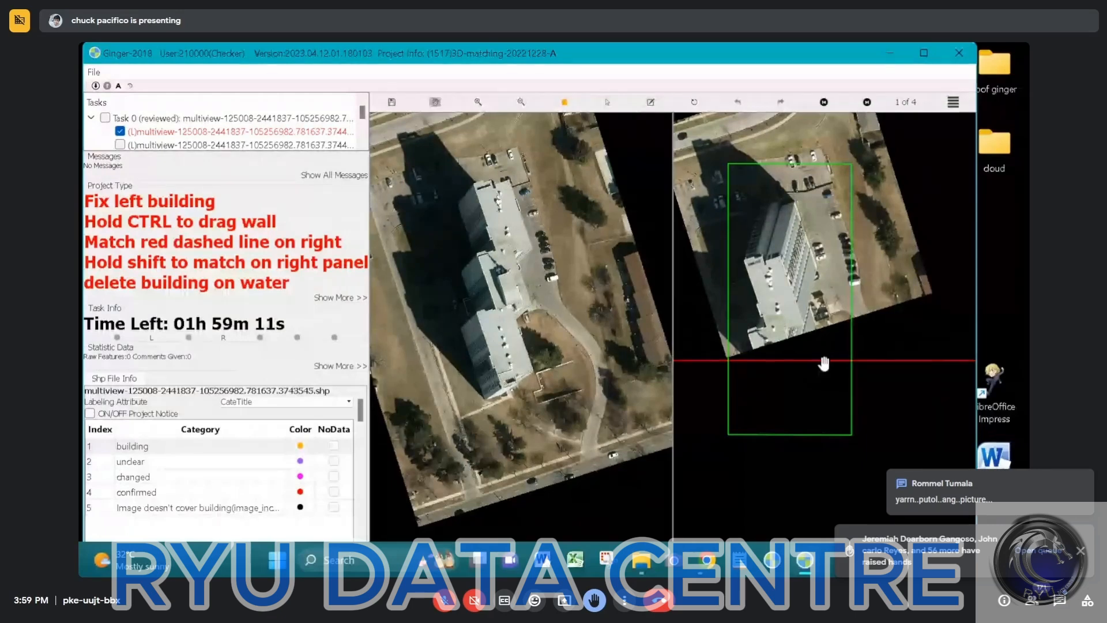
{"action": "scroll", "coordinate": [823, 363], "scroll_direction": "up", "scroll_amount": 2}
{"action": "left_click_drag", "start_coordinate": [826, 329], "coordinate": [804, 369]}
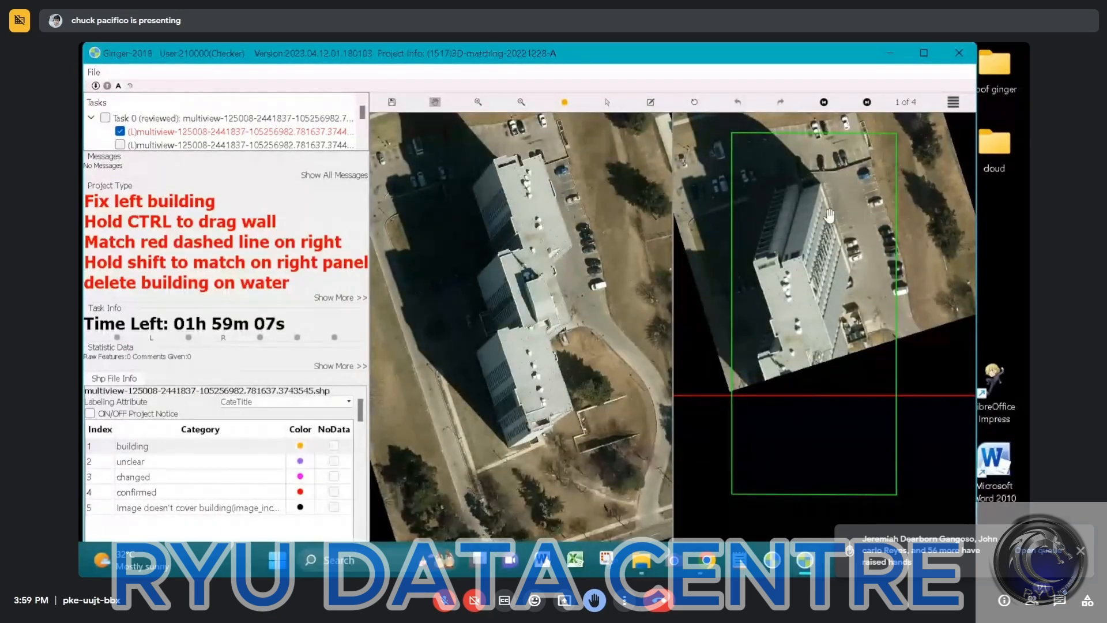
{"action": "left_click_drag", "start_coordinate": [850, 247], "coordinate": [850, 262]}
{"action": "key", "text": "Left"}
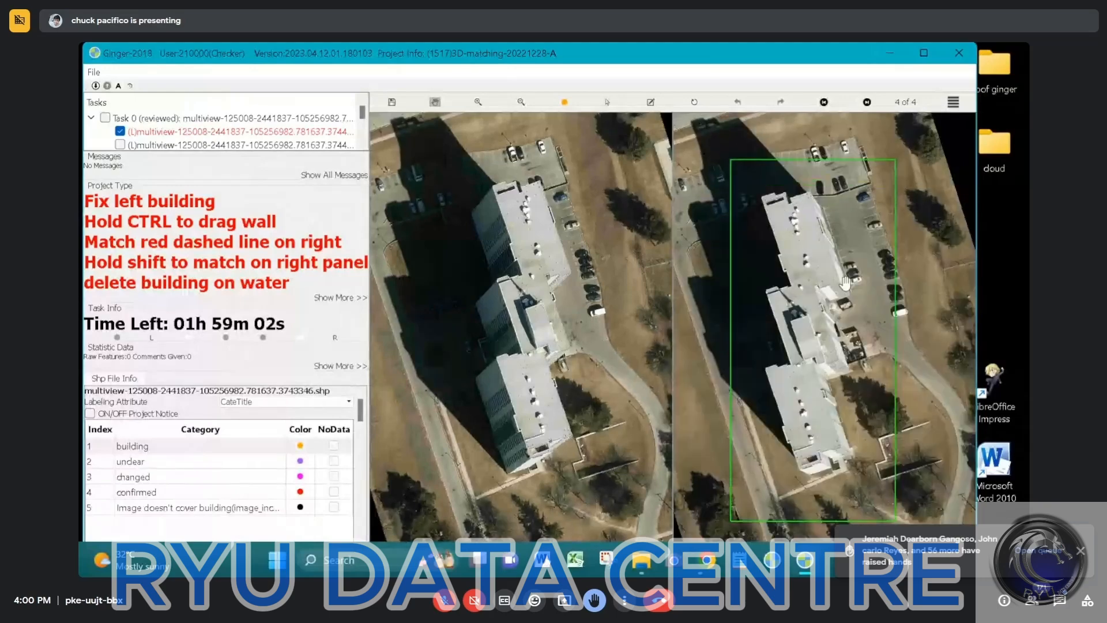
{"action": "scroll", "coordinate": [844, 282], "scroll_direction": "up", "scroll_amount": 3}
{"action": "scroll", "coordinate": [792, 311], "scroll_direction": "up", "scroll_amount": 1}
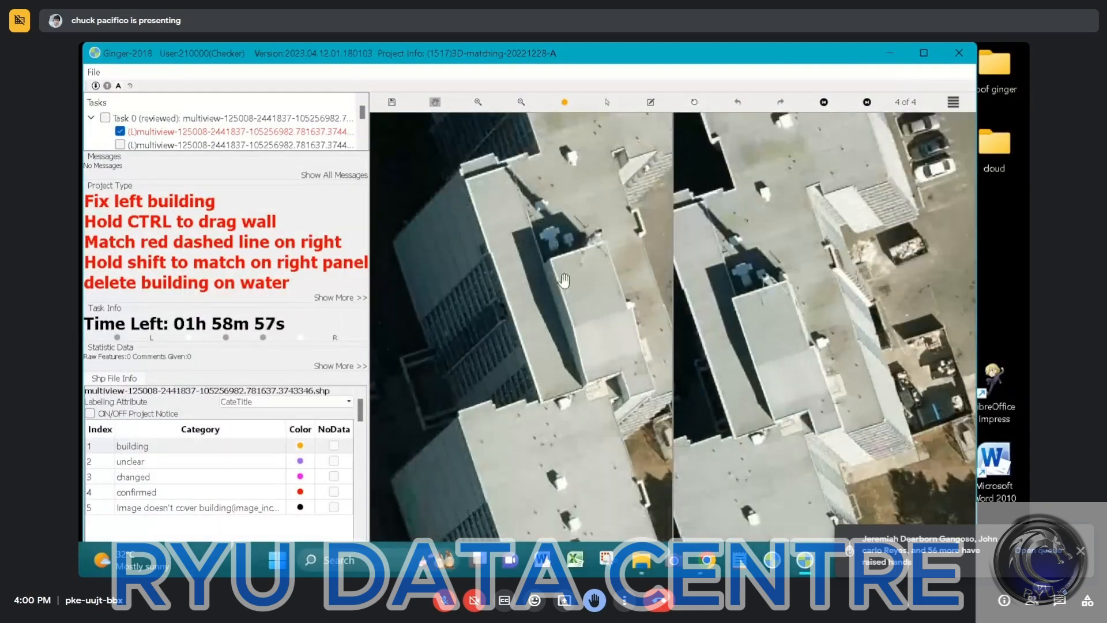
{"action": "left_click_drag", "start_coordinate": [600, 307], "coordinate": [530, 269]}
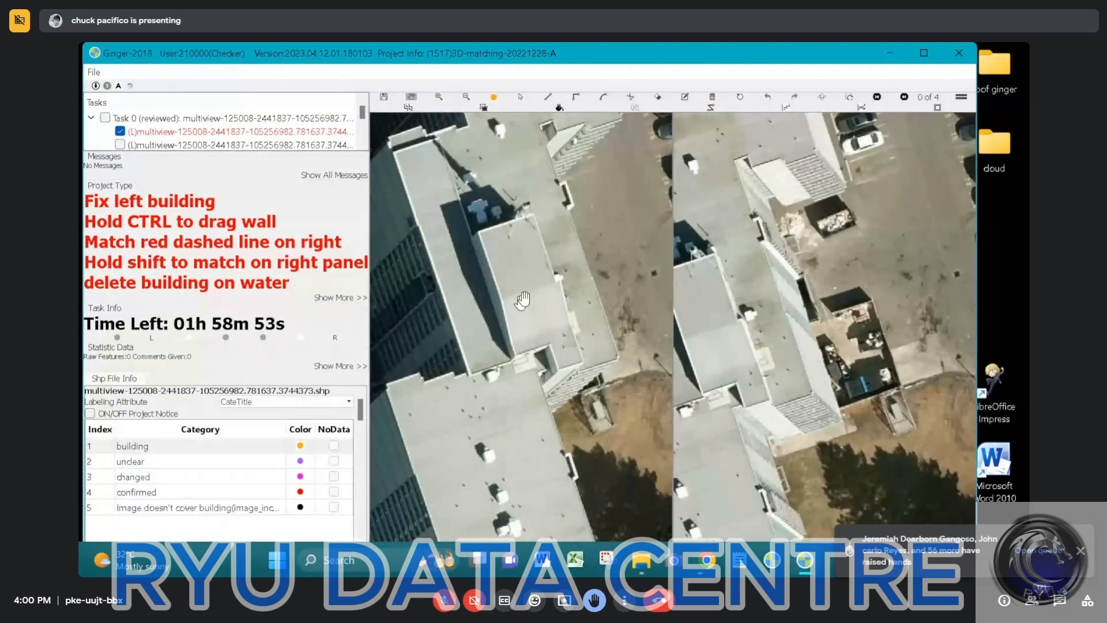
{"action": "scroll", "coordinate": [534, 305], "scroll_direction": "up", "scroll_amount": 1}
Maximize the Ginger window and flip the views so the other aerial image of the building becomes the main view
{"action": "left_click", "coordinate": [924, 52]}
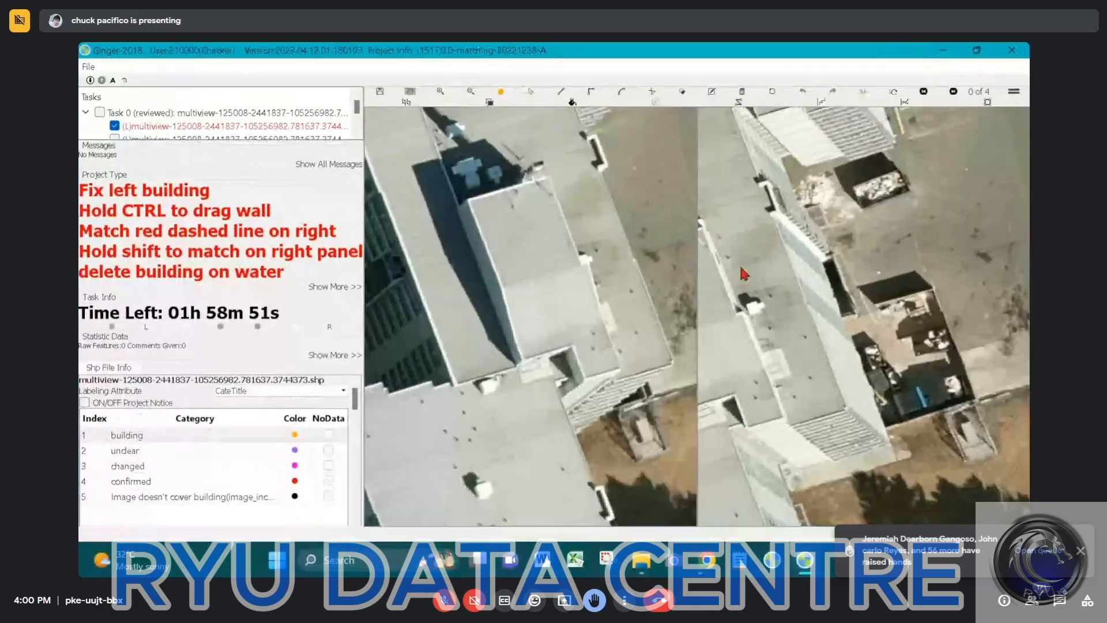
{"action": "scroll", "coordinate": [554, 297], "scroll_direction": "down", "scroll_amount": 1}
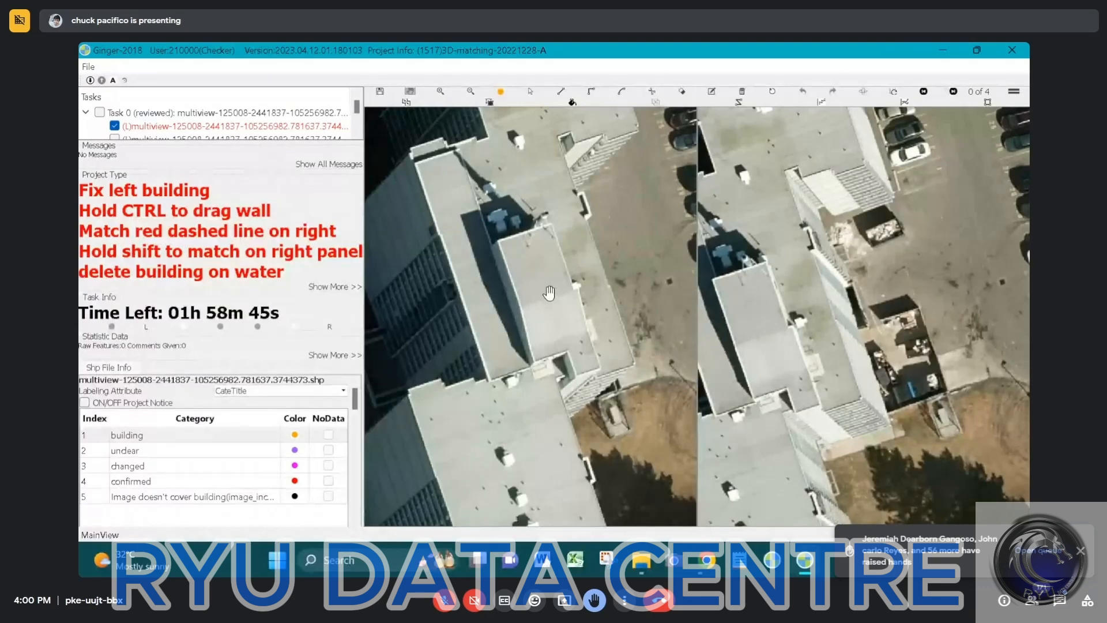
{"action": "left_click", "coordinate": [863, 92]}
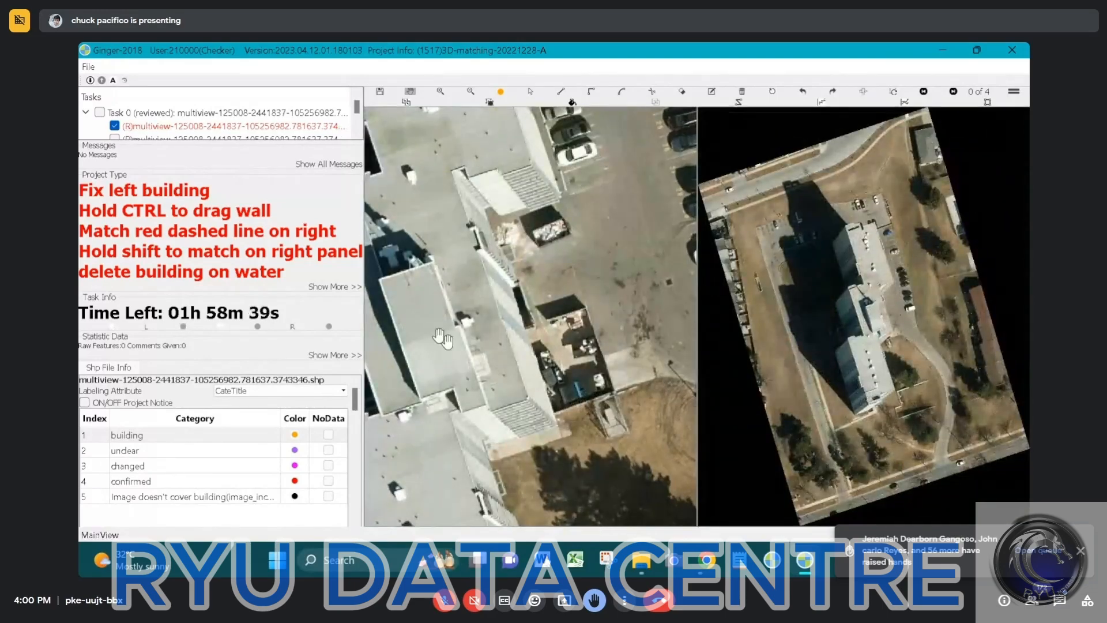
Trace the raised central roof section, including its small stepped corner, as a closed outline in the building category
{"action": "left_click_drag", "start_coordinate": [442, 337], "coordinate": [530, 241]}
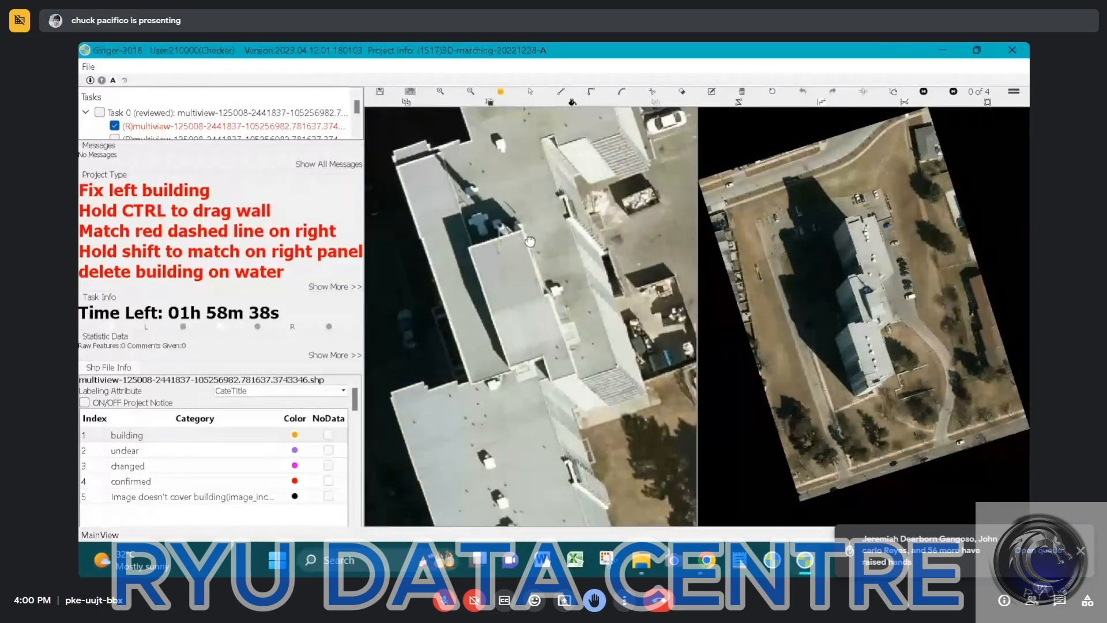
{"action": "scroll", "coordinate": [529, 241], "scroll_direction": "up", "scroll_amount": 3}
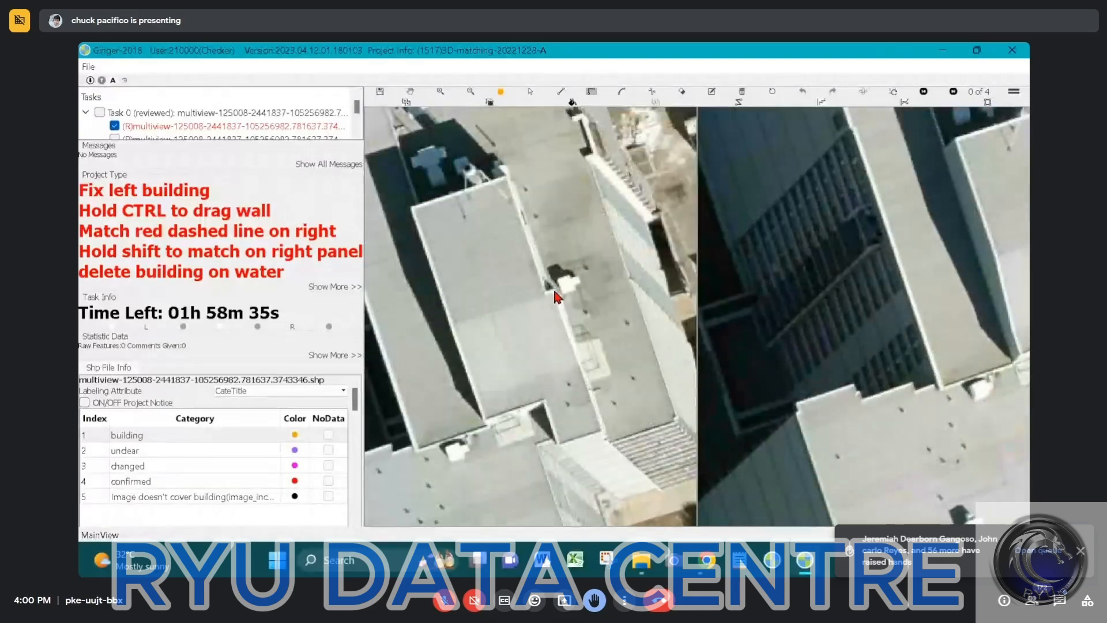
{"action": "left_click", "coordinate": [603, 431]}
{"action": "left_click", "coordinate": [559, 444]}
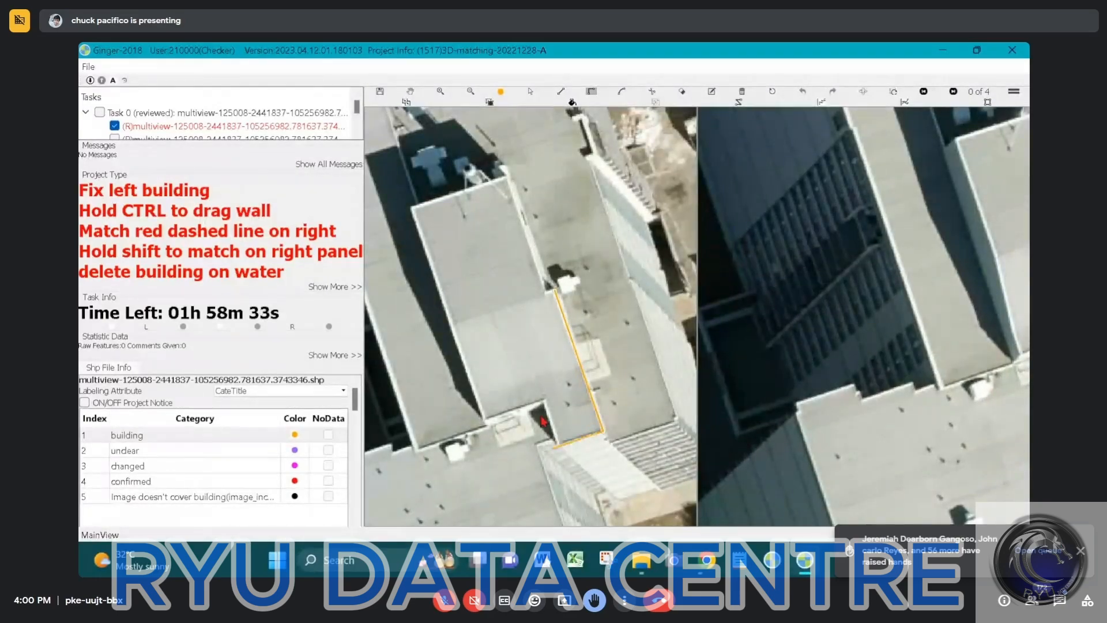
{"action": "left_click", "coordinate": [545, 404]}
{"action": "left_click", "coordinate": [482, 417]}
{"action": "left_click", "coordinate": [411, 208]}
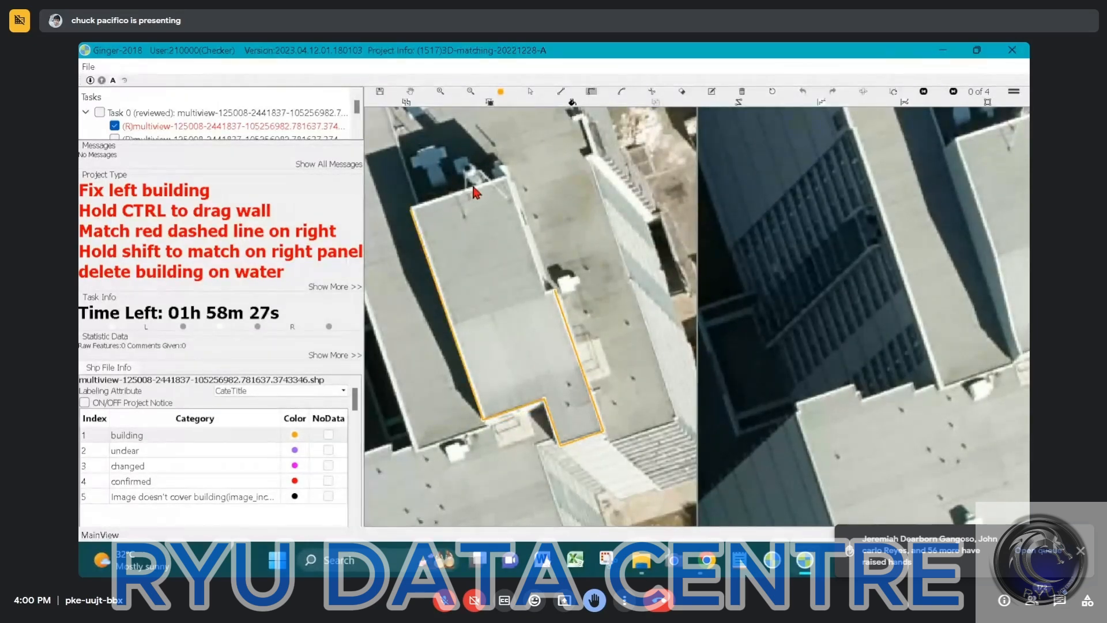
{"action": "left_click", "coordinate": [505, 176]}
{"action": "left_click", "coordinate": [553, 294]}
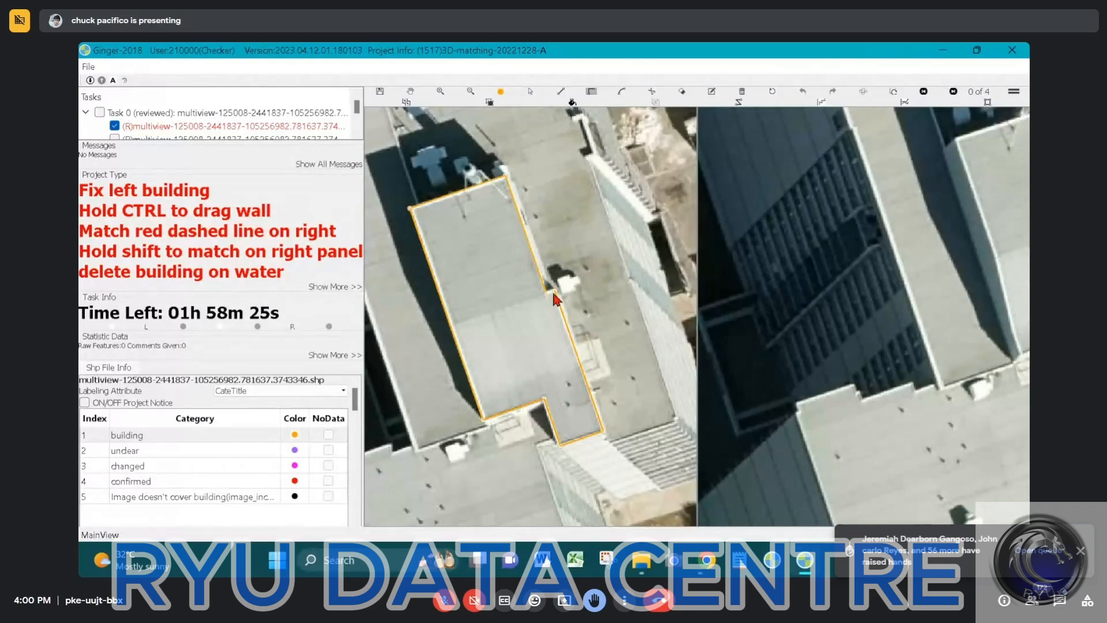
{"action": "left_click", "coordinate": [553, 295]}
Try to adjust the corner points of the small notch on the roof outline beside the white rooftop unit
{"action": "scroll", "coordinate": [554, 302], "scroll_direction": "down", "scroll_amount": 2}
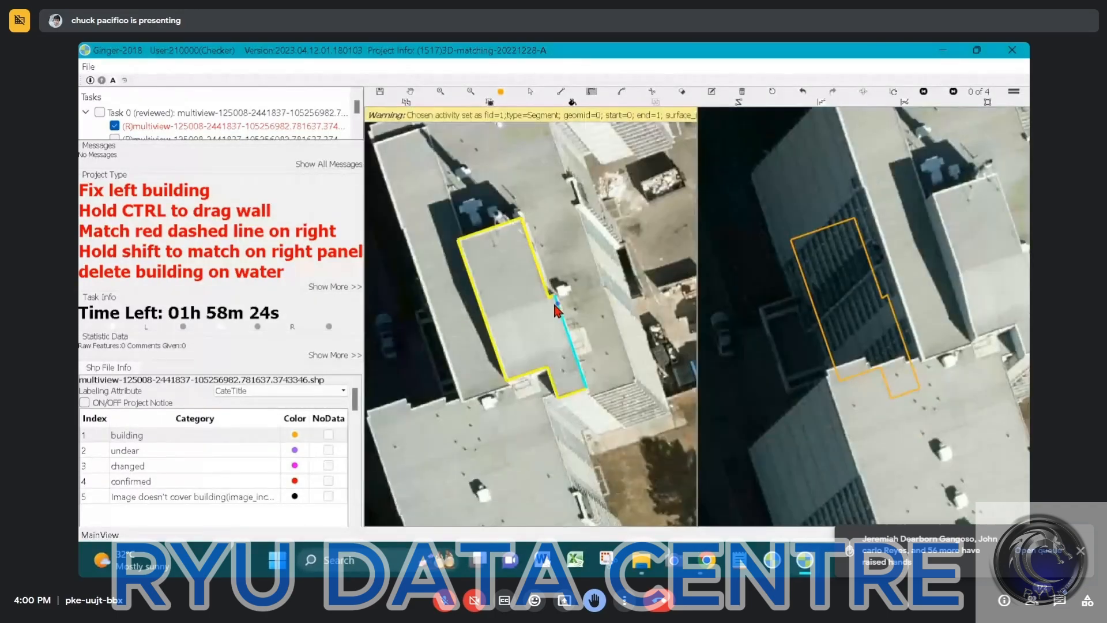
{"action": "scroll", "coordinate": [558, 299], "scroll_direction": "up", "scroll_amount": 5}
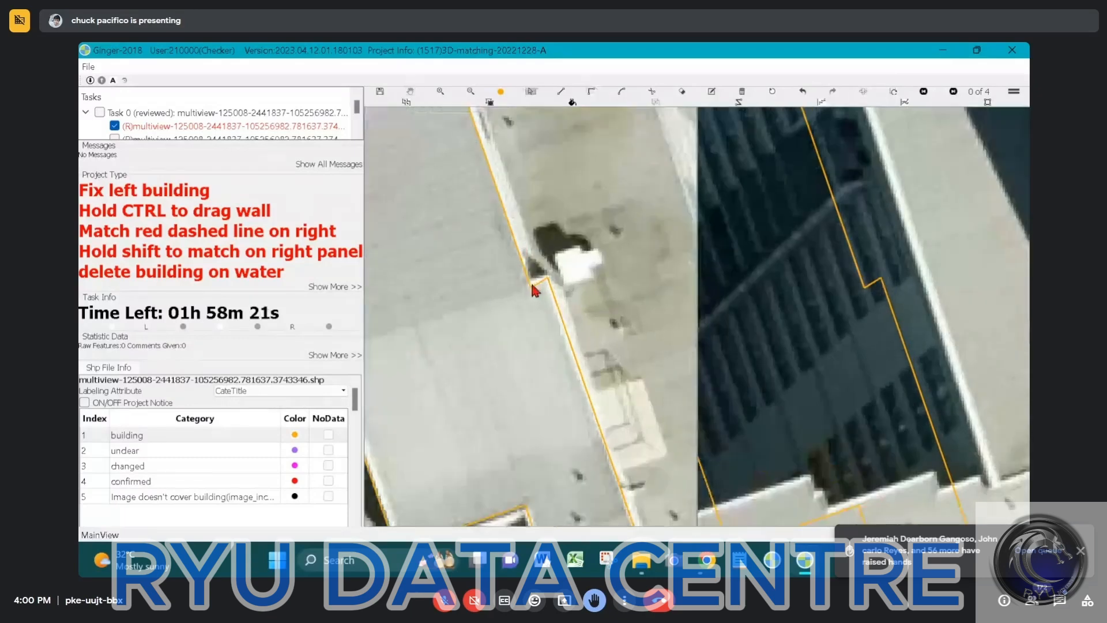
{"action": "left_click_drag", "start_coordinate": [531, 282], "coordinate": [548, 265], "text": "ctrl"}
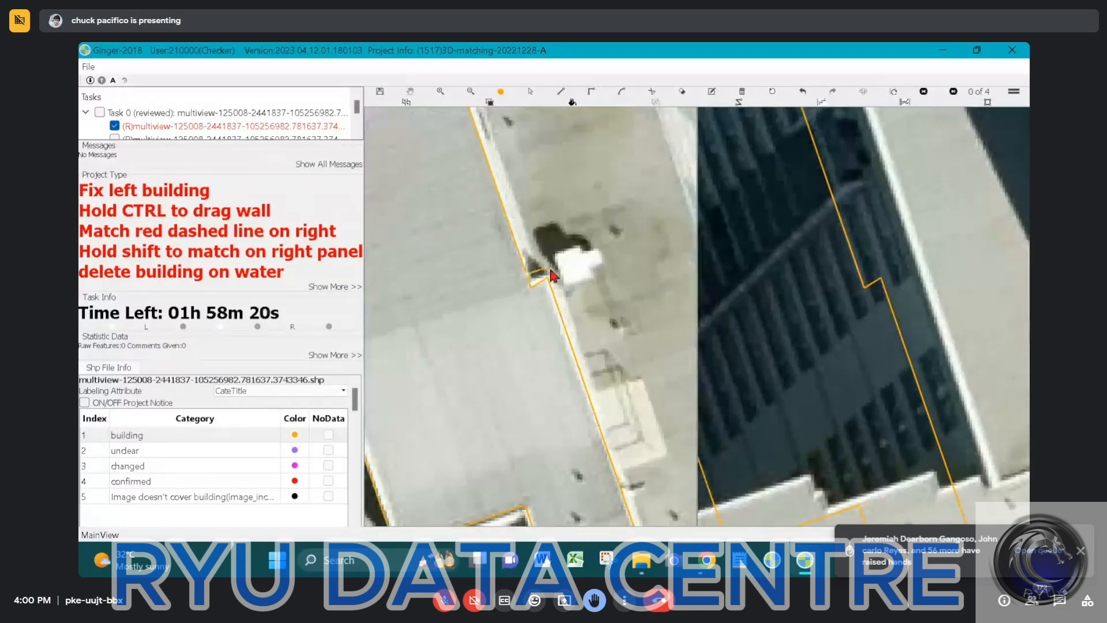
{"action": "left_click", "coordinate": [564, 327]}
{"action": "key", "text": "Escape"}
{"action": "left_click_drag", "start_coordinate": [549, 279], "coordinate": [543, 268]}
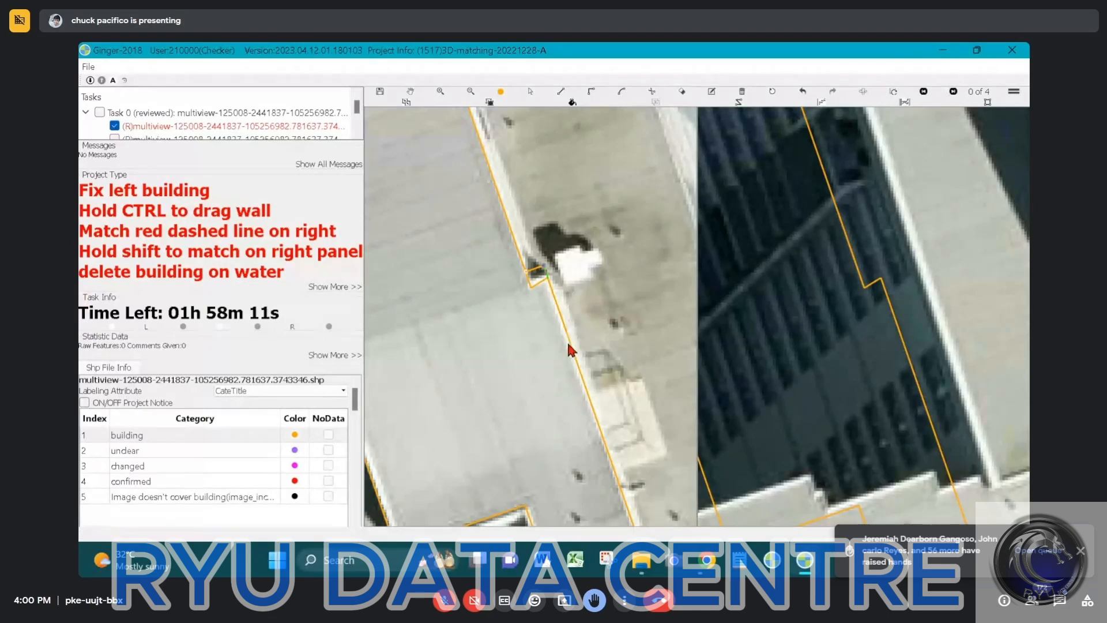
{"action": "left_click", "coordinate": [550, 279]}
{"action": "key", "text": "space"}
{"action": "key", "text": "space"}
Draw a small rectangle over the roof notch beside the white rooftop unit, remove the leftover piece and adjust the notch's short edge
{"action": "scroll", "coordinate": [548, 288], "scroll_direction": "up", "scroll_amount": 2}
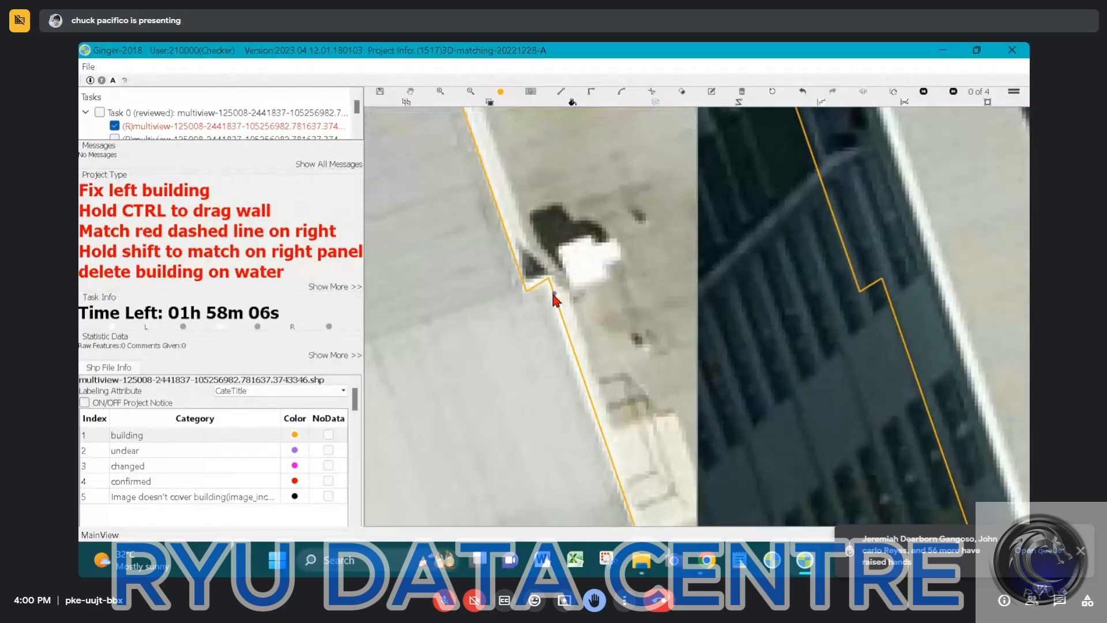
{"action": "left_click", "coordinate": [554, 294]}
{"action": "left_click", "coordinate": [511, 308]}
{"action": "left_click", "coordinate": [495, 263]}
{"action": "left_click", "coordinate": [560, 243]}
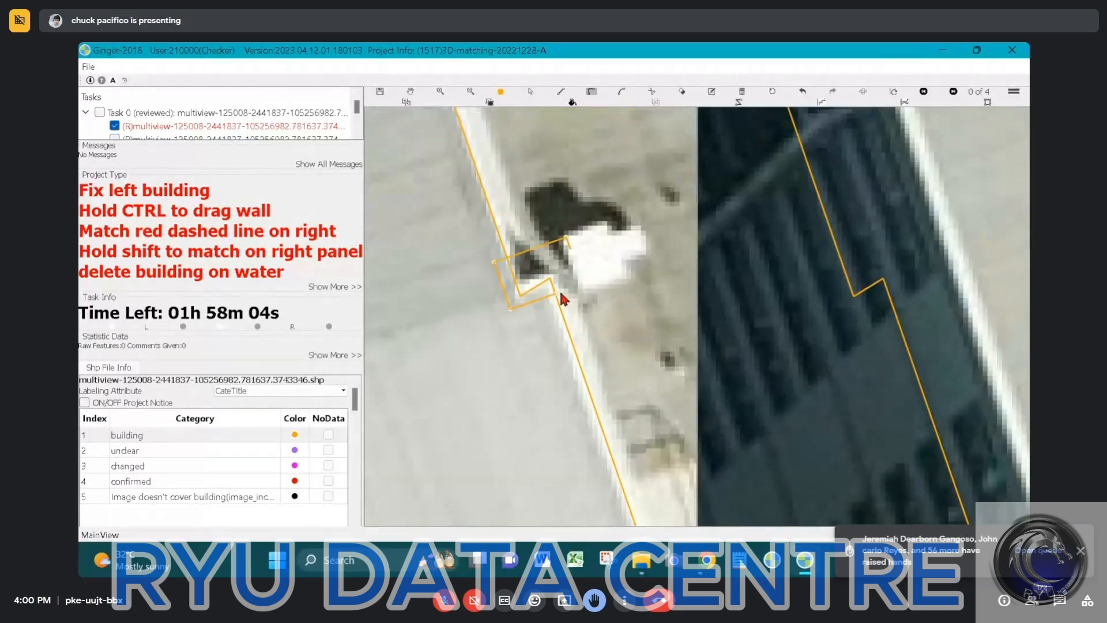
{"action": "double_click", "coordinate": [560, 294]}
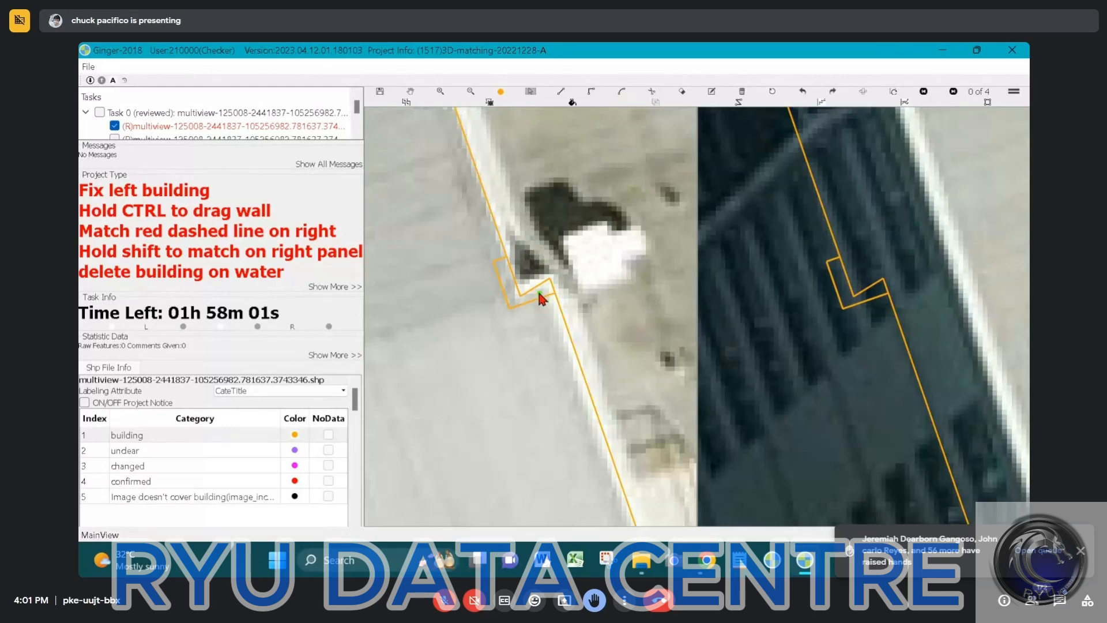
{"action": "key", "text": "Delete"}
{"action": "left_click_drag", "start_coordinate": [501, 274], "coordinate": [539, 275], "text": "ctrl"}
{"action": "left_click", "coordinate": [568, 313]}
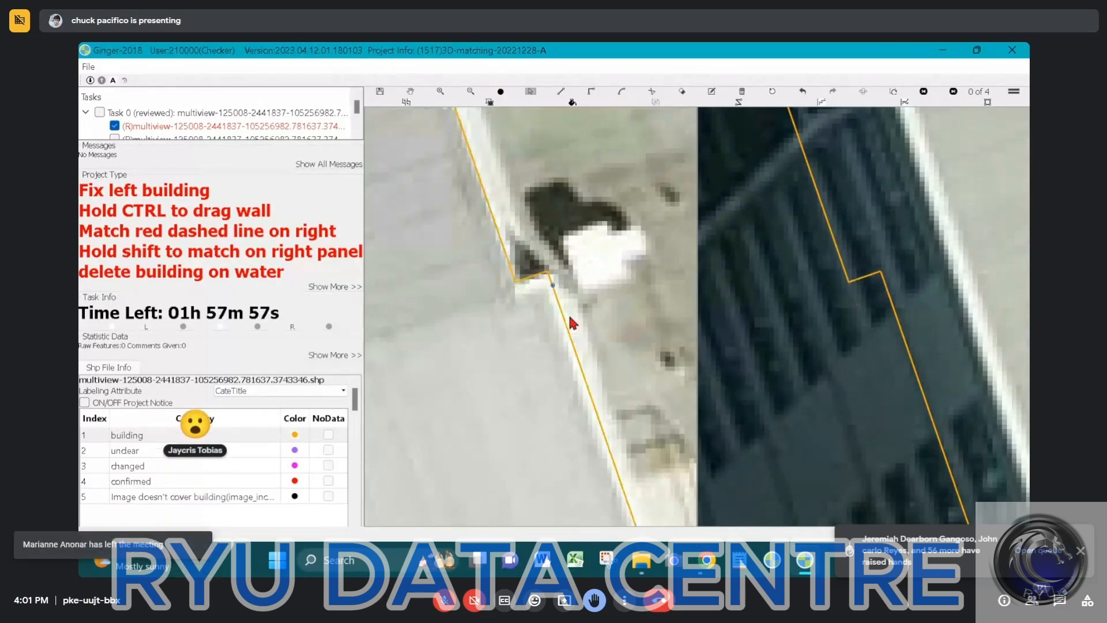
Pull the walls of the raised roof outline down to the ground beyond the white ribbed surface at the building's end
{"action": "scroll", "coordinate": [569, 313], "scroll_direction": "down", "scroll_amount": 2}
{"action": "scroll", "coordinate": [567, 315], "scroll_direction": "down", "scroll_amount": 5}
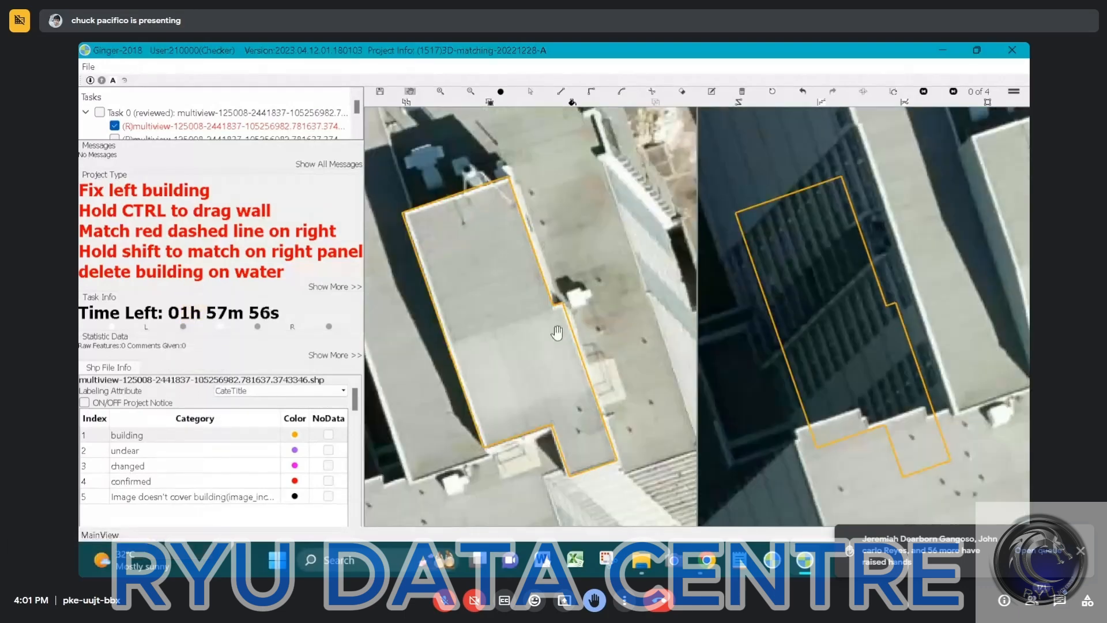
{"action": "left_click_drag", "start_coordinate": [561, 342], "coordinate": [546, 240]}
{"action": "key", "text": "Escape"}
{"action": "left_click", "coordinate": [549, 256]}
{"action": "scroll", "coordinate": [548, 251], "scroll_direction": "down", "scroll_amount": 1}
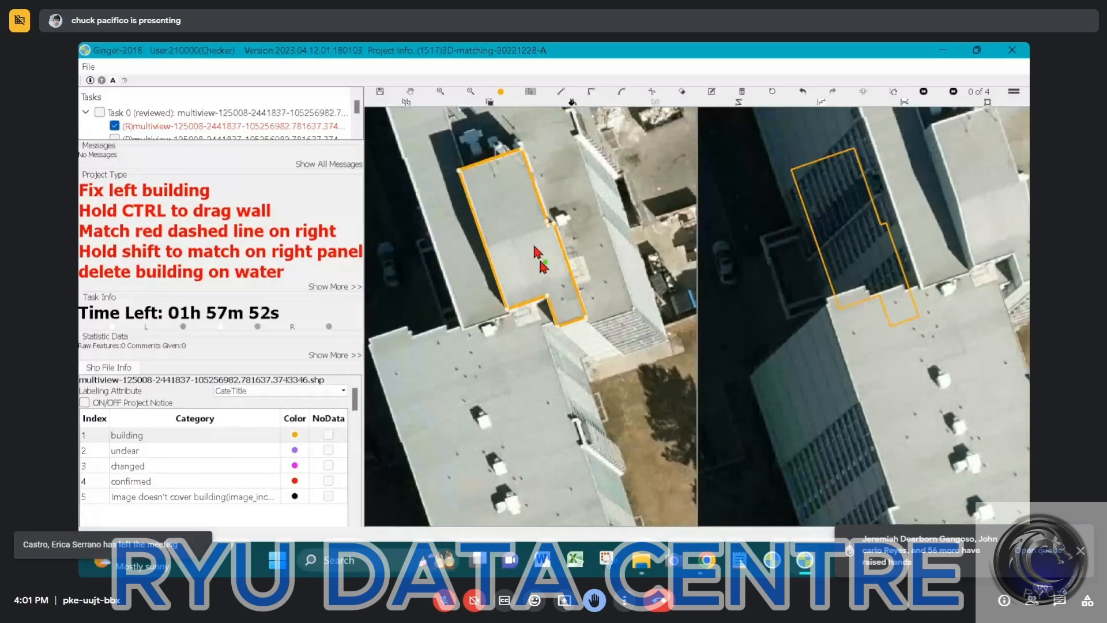
{"action": "scroll", "coordinate": [538, 257], "scroll_direction": "up", "scroll_amount": 2}
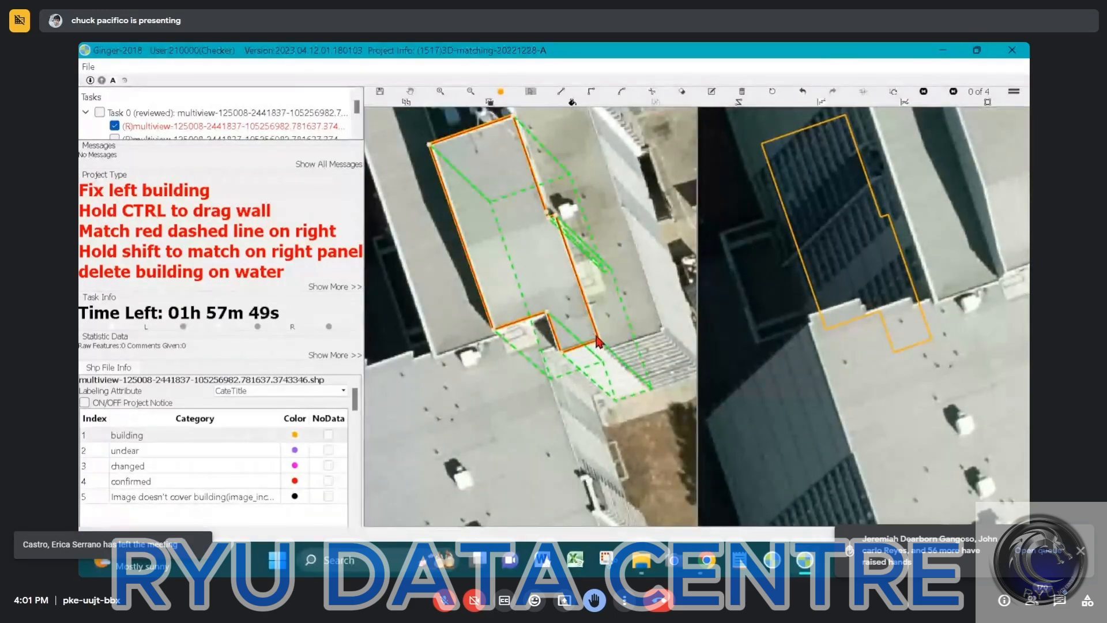
{"action": "left_click", "coordinate": [645, 409]}
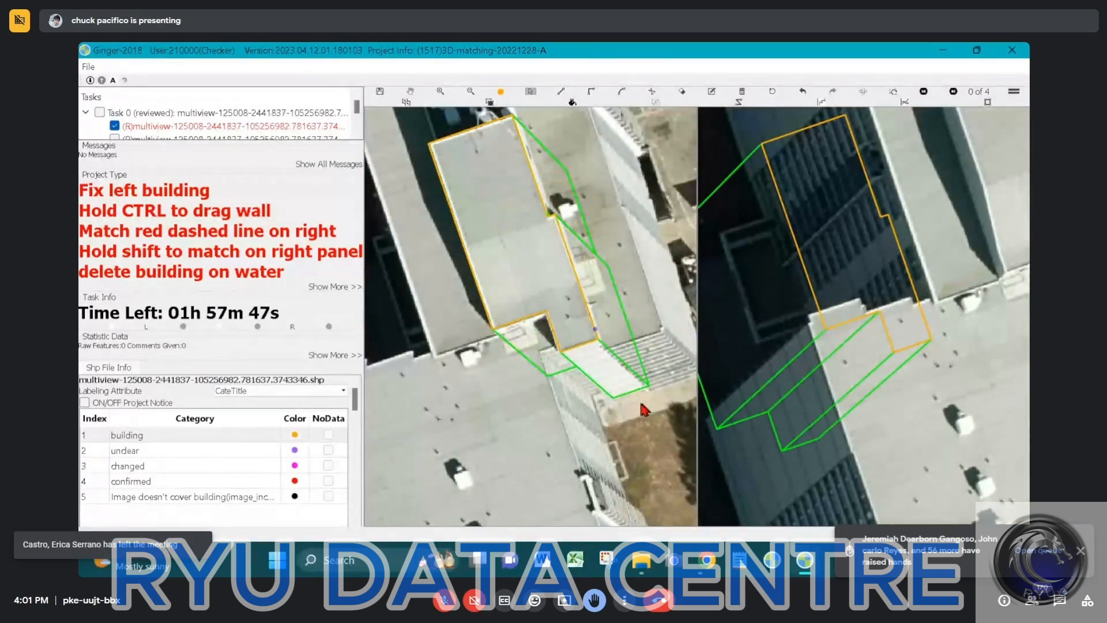
{"action": "scroll", "coordinate": [635, 401], "scroll_direction": "up", "scroll_amount": 1}
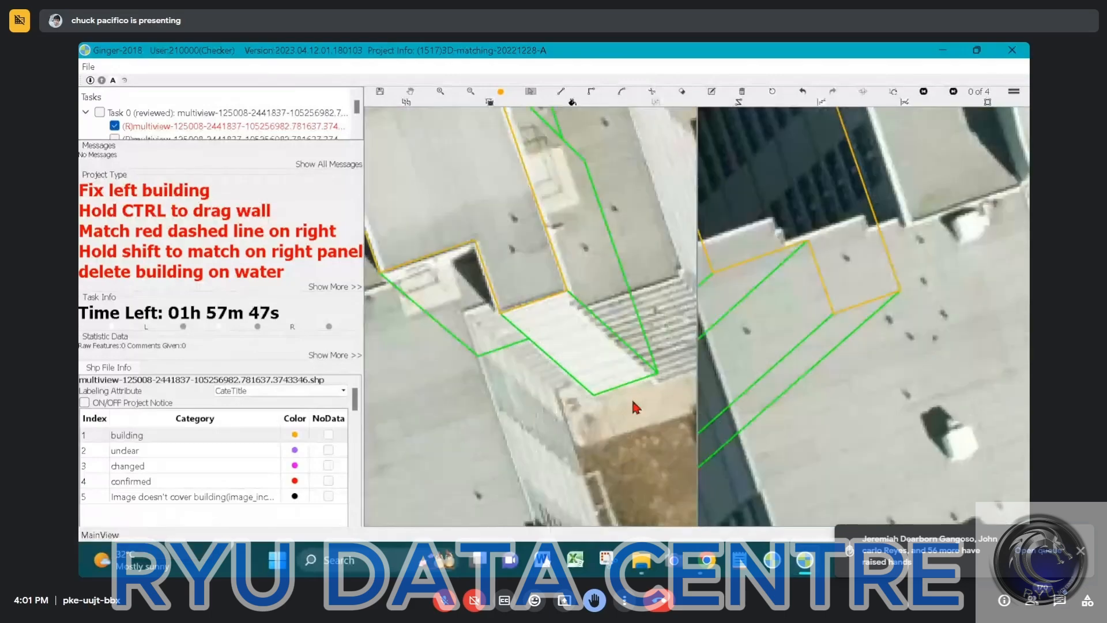
{"action": "scroll", "coordinate": [631, 397], "scroll_direction": "up", "scroll_amount": 1}
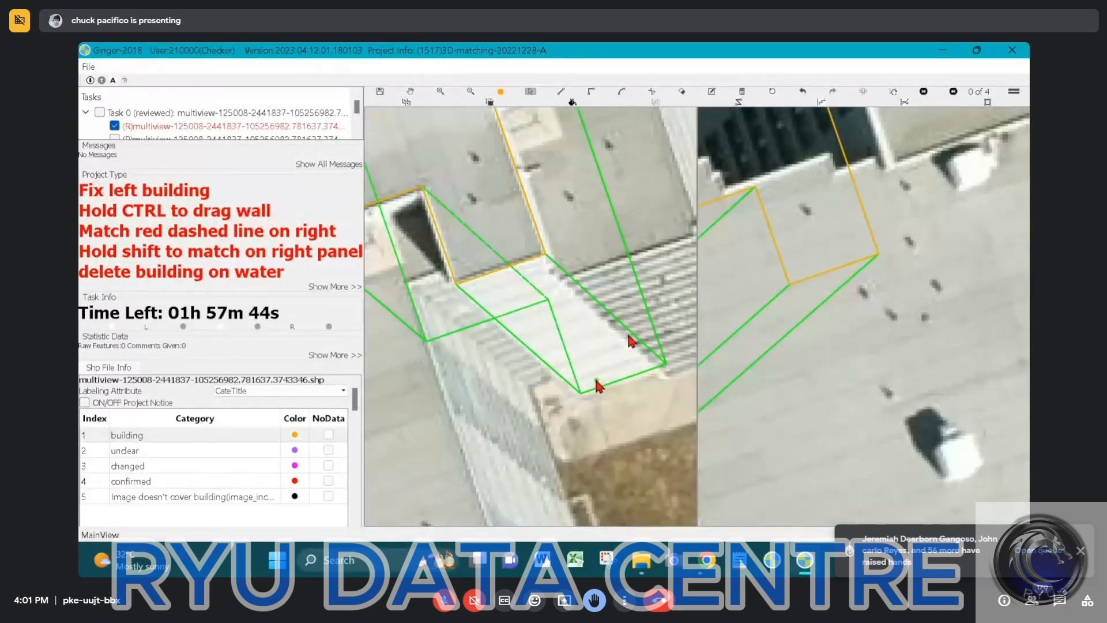
{"action": "scroll", "coordinate": [594, 378], "scroll_direction": "down", "scroll_amount": 1}
{"action": "key", "text": "Escape"}
Align the comparison image with the tall building and swap the two views so the comparison image becomes the main view
{"action": "scroll", "coordinate": [661, 280], "scroll_direction": "down", "scroll_amount": 1}
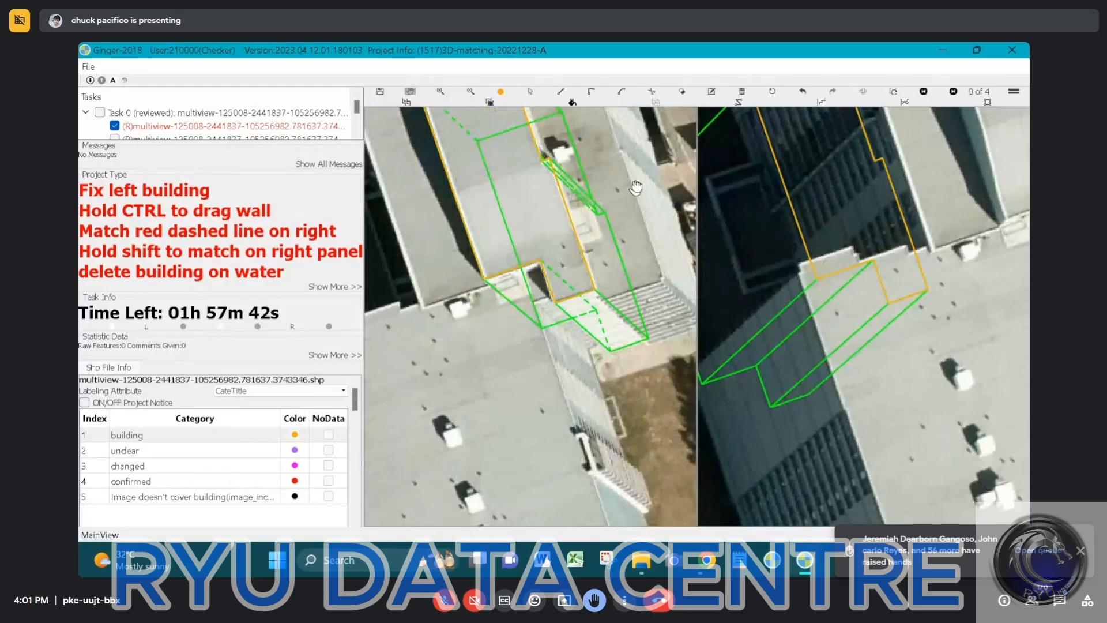
{"action": "left_click_drag", "start_coordinate": [636, 188], "coordinate": [618, 312]}
{"action": "scroll", "coordinate": [618, 312], "scroll_direction": "down", "scroll_amount": 2}
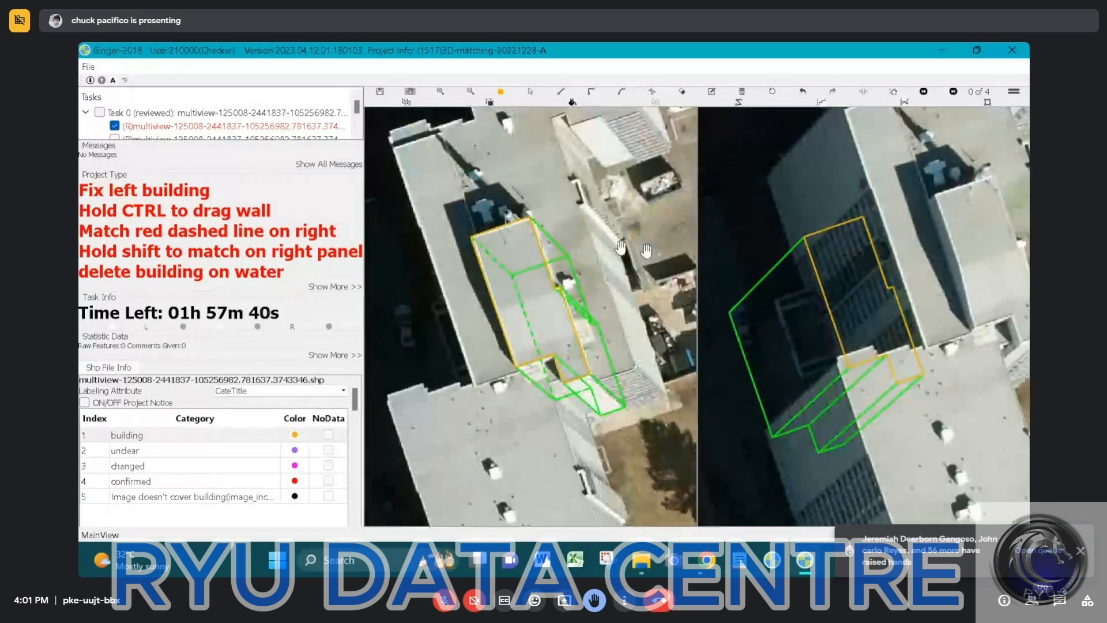
{"action": "scroll", "coordinate": [621, 247], "scroll_direction": "down", "scroll_amount": 1}
{"action": "left_click_drag", "start_coordinate": [975, 193], "coordinate": [902, 236]}
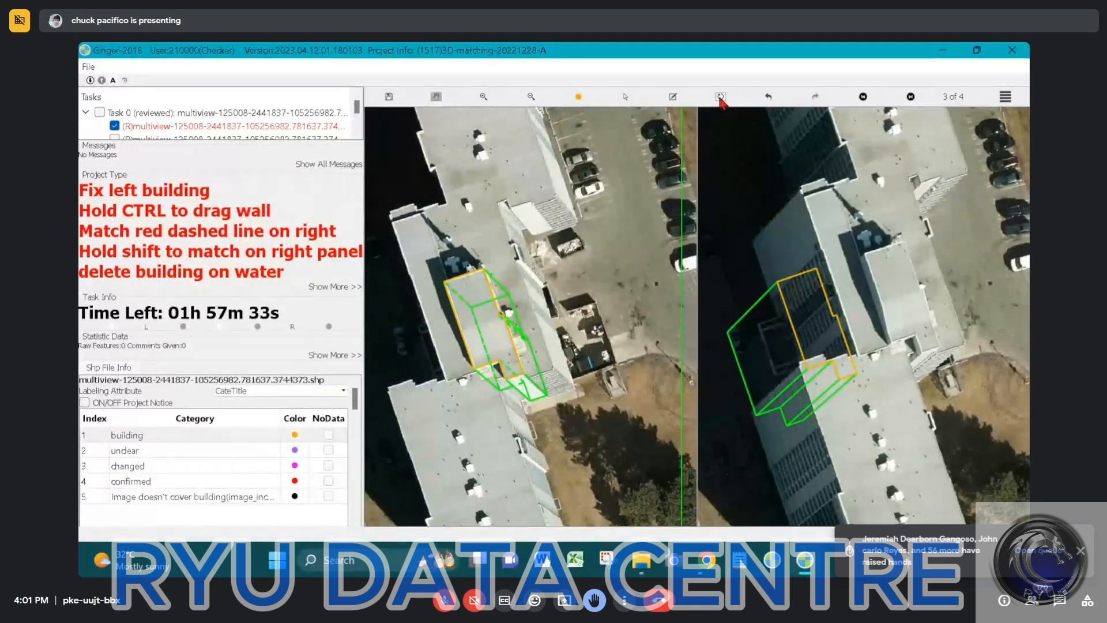
{"action": "left_click", "coordinate": [720, 96]}
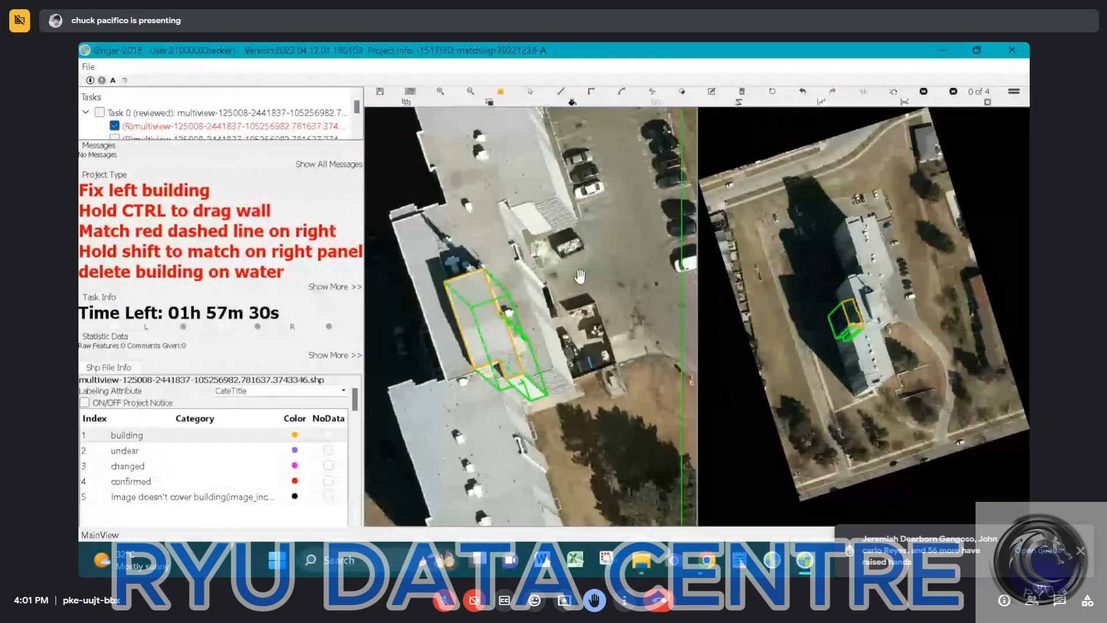
{"action": "left_click", "coordinate": [894, 88]}
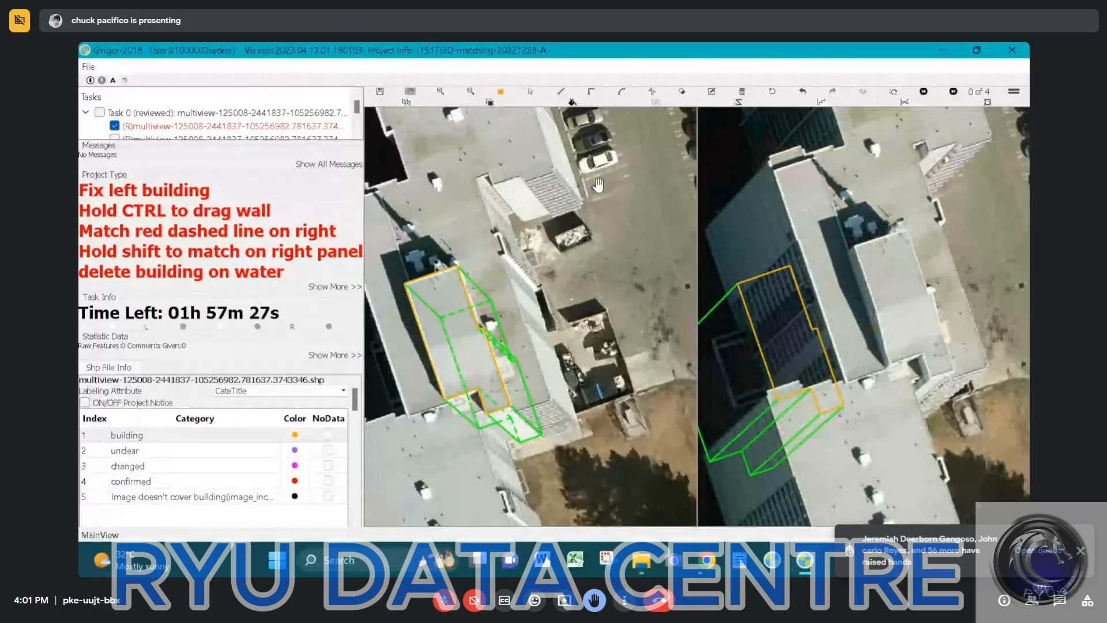
{"action": "left_click", "coordinate": [892, 92]}
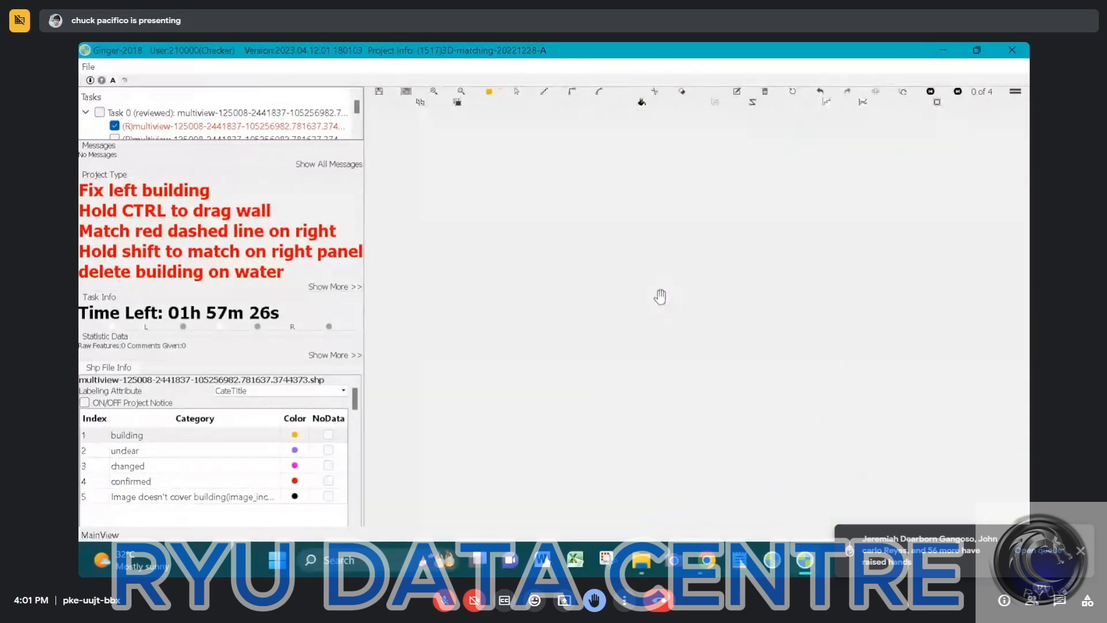
{"action": "scroll", "coordinate": [776, 317], "scroll_direction": "down", "scroll_amount": 2}
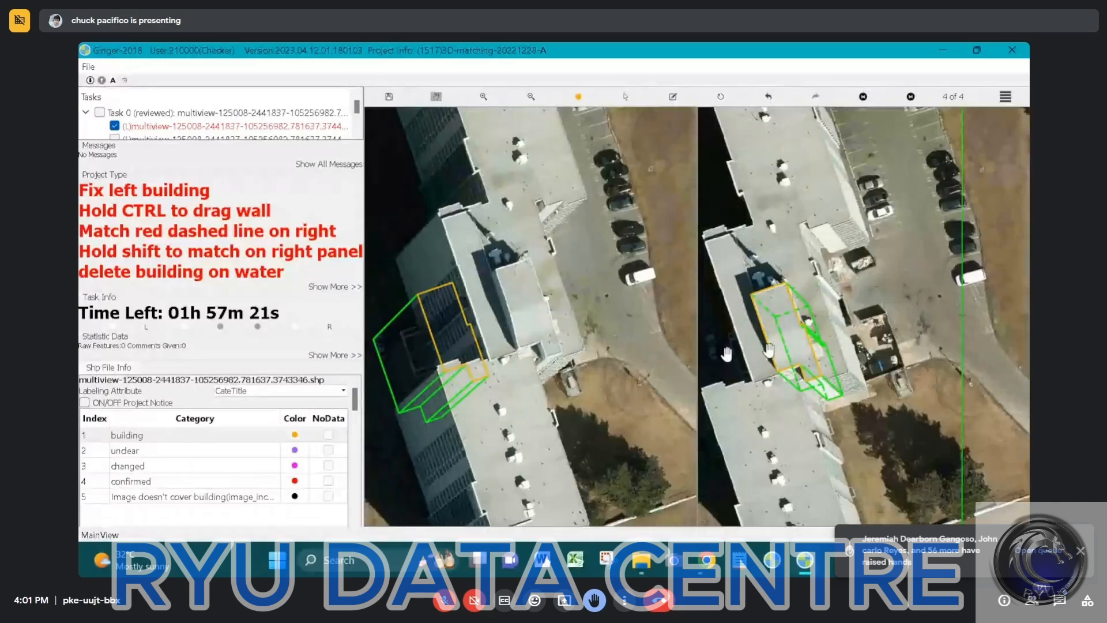
Move the building model onto the raised central roof in the new main image and fine-tune its fit along the roof edges
{"action": "left_click_drag", "start_coordinate": [505, 339], "coordinate": [545, 331]}
{"action": "left_click", "coordinate": [478, 310]}
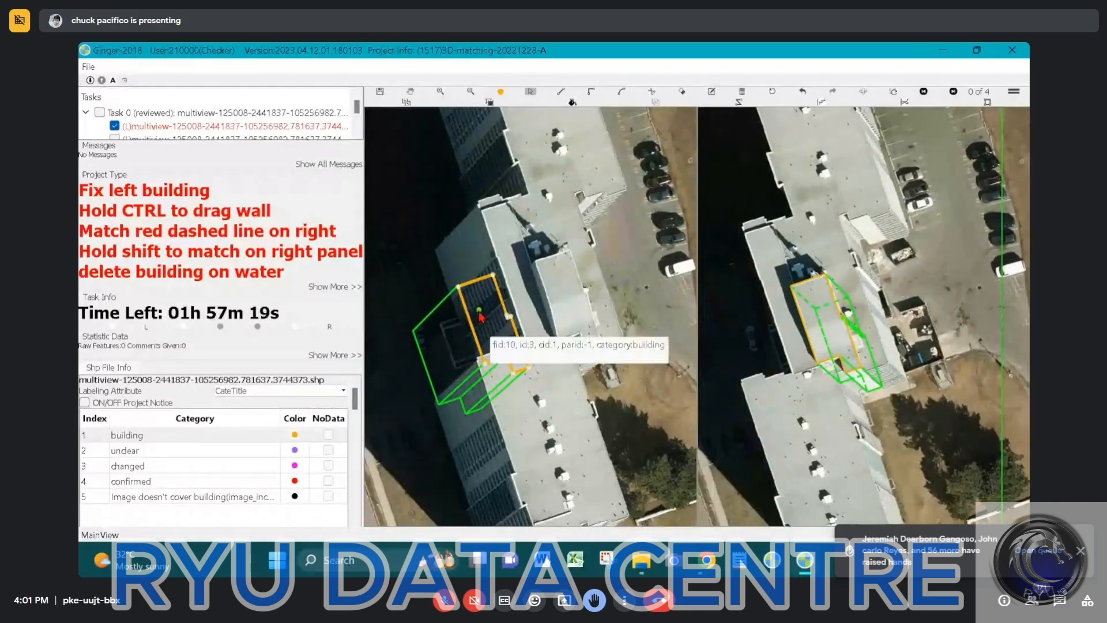
{"action": "left_click_drag", "start_coordinate": [478, 310], "coordinate": [554, 285]}
{"action": "scroll", "coordinate": [553, 277], "scroll_direction": "up", "scroll_amount": 2}
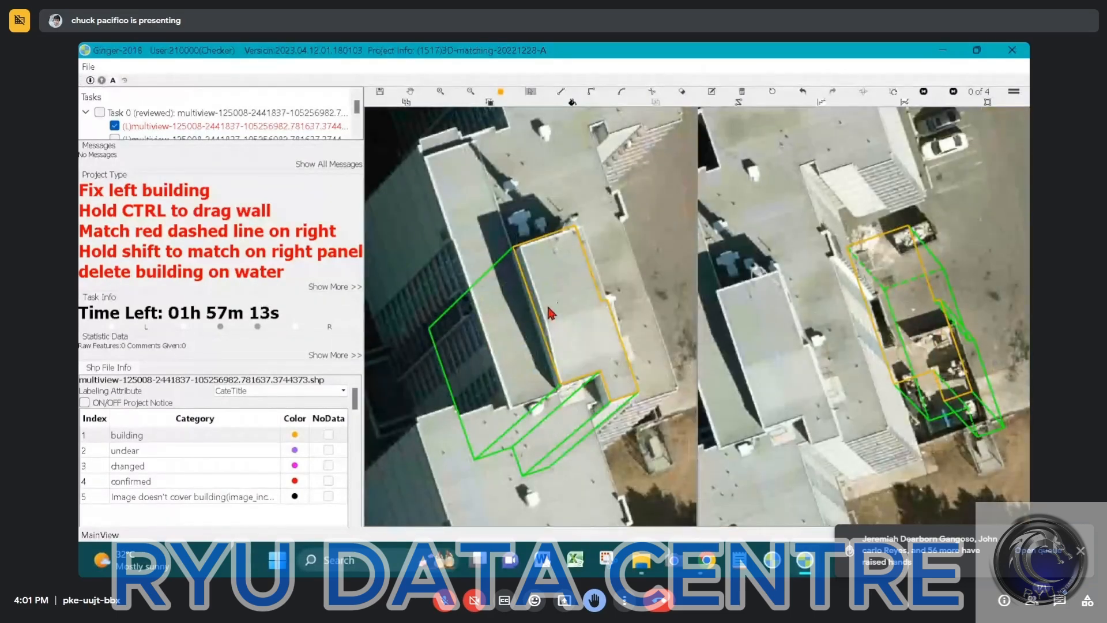
{"action": "left_click", "coordinate": [553, 309]}
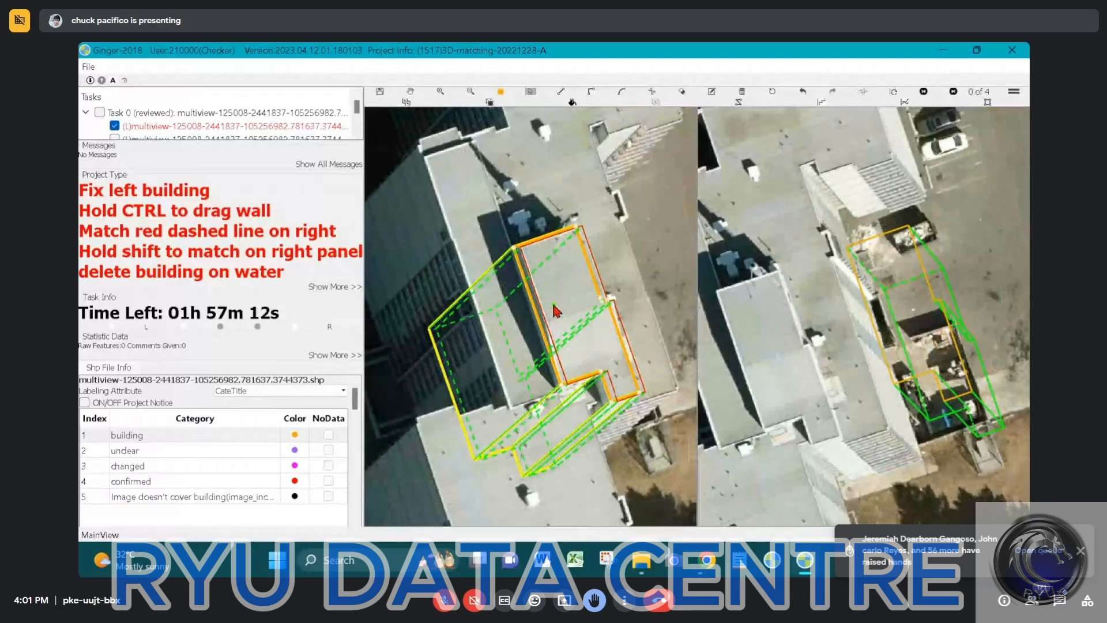
{"action": "scroll", "coordinate": [616, 380], "scroll_direction": "up", "scroll_amount": 2}
{"action": "left_click_drag", "start_coordinate": [611, 353], "coordinate": [600, 356]}
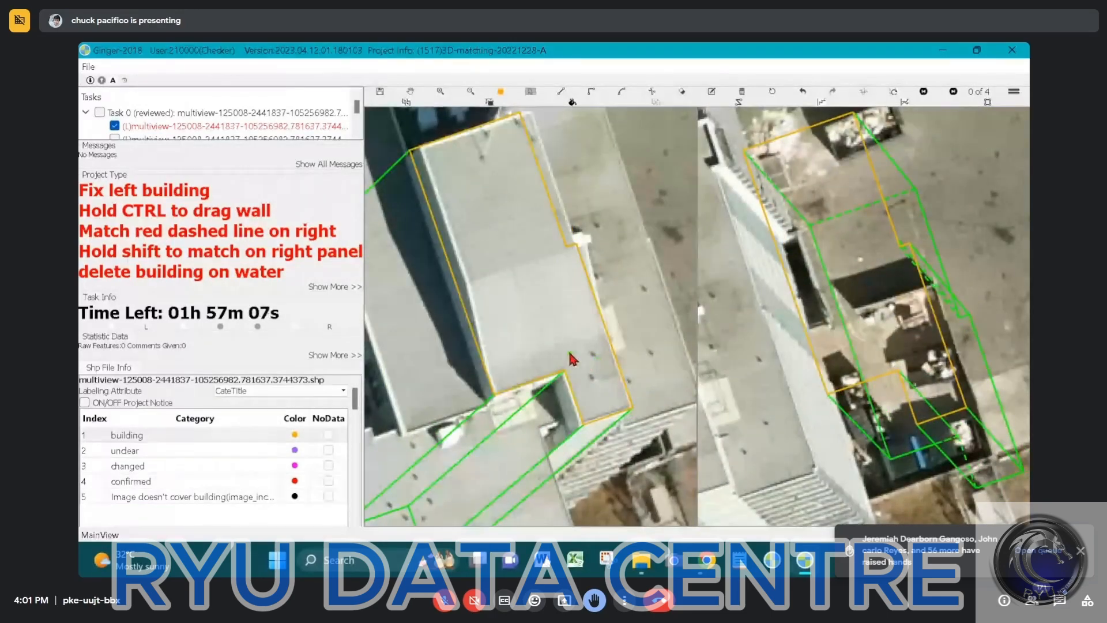
{"action": "scroll", "coordinate": [559, 294], "scroll_direction": "down", "scroll_amount": 2}
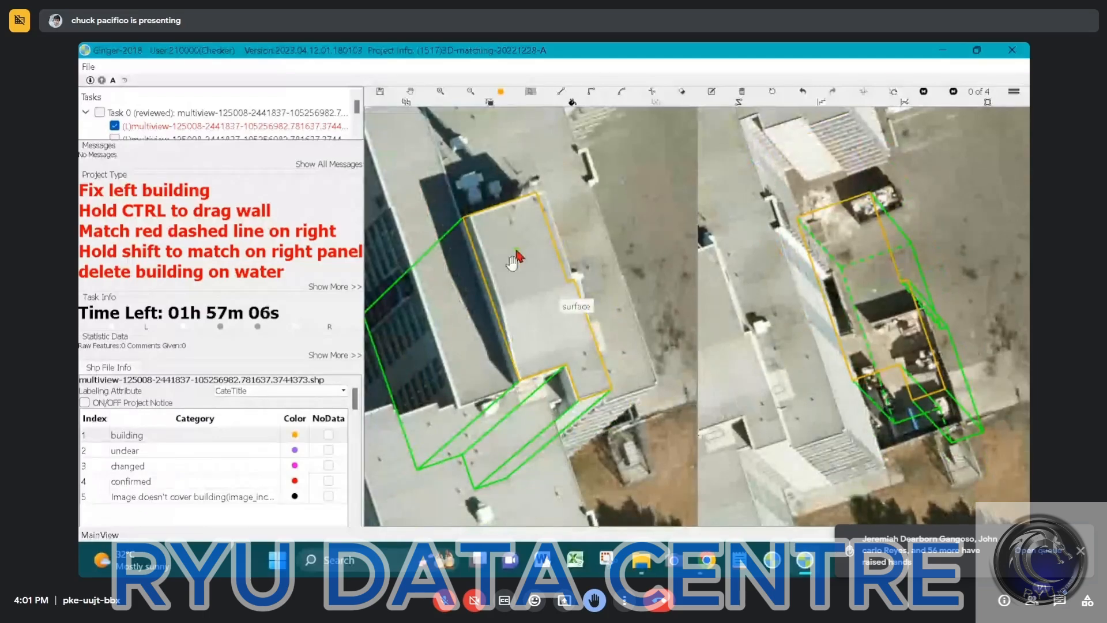
Compare the raised roof with the overlay hidden and shown, and split its outline straight across from the notch to the opposite edge
{"action": "key", "text": "space"}
{"action": "scroll", "coordinate": [513, 268], "scroll_direction": "up", "scroll_amount": 1}
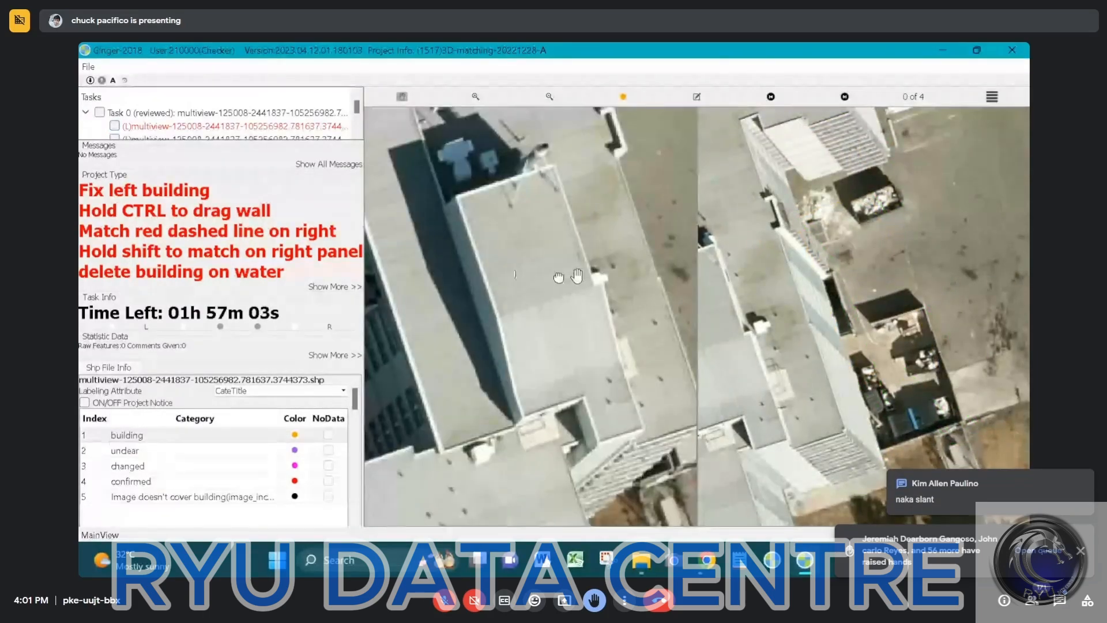
{"action": "key", "text": "space"}
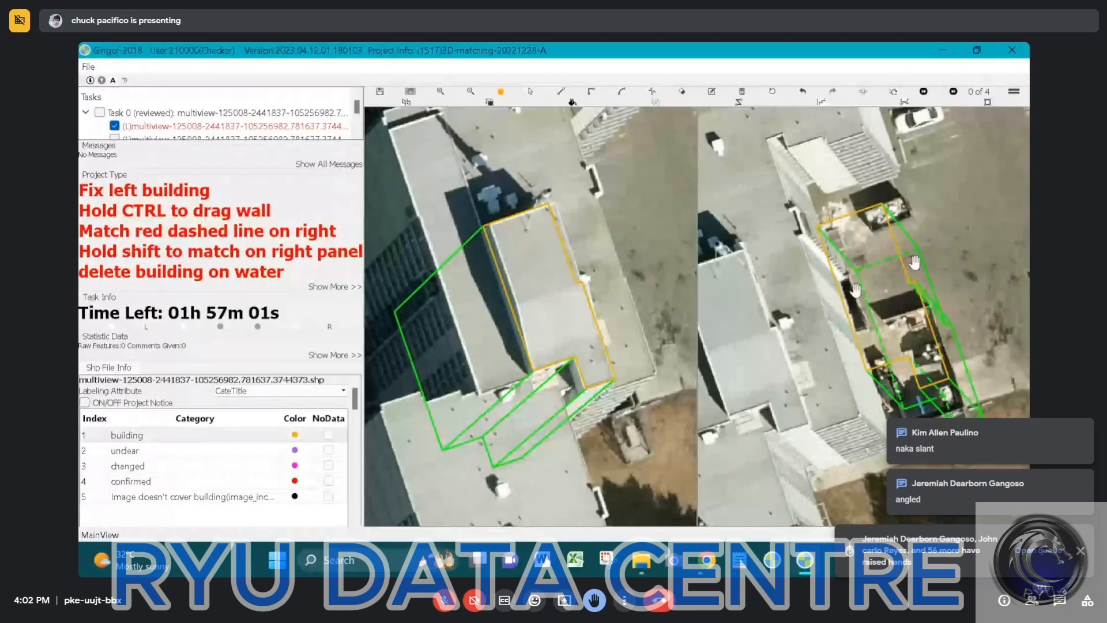
{"action": "scroll", "coordinate": [578, 282], "scroll_direction": "up", "scroll_amount": 1}
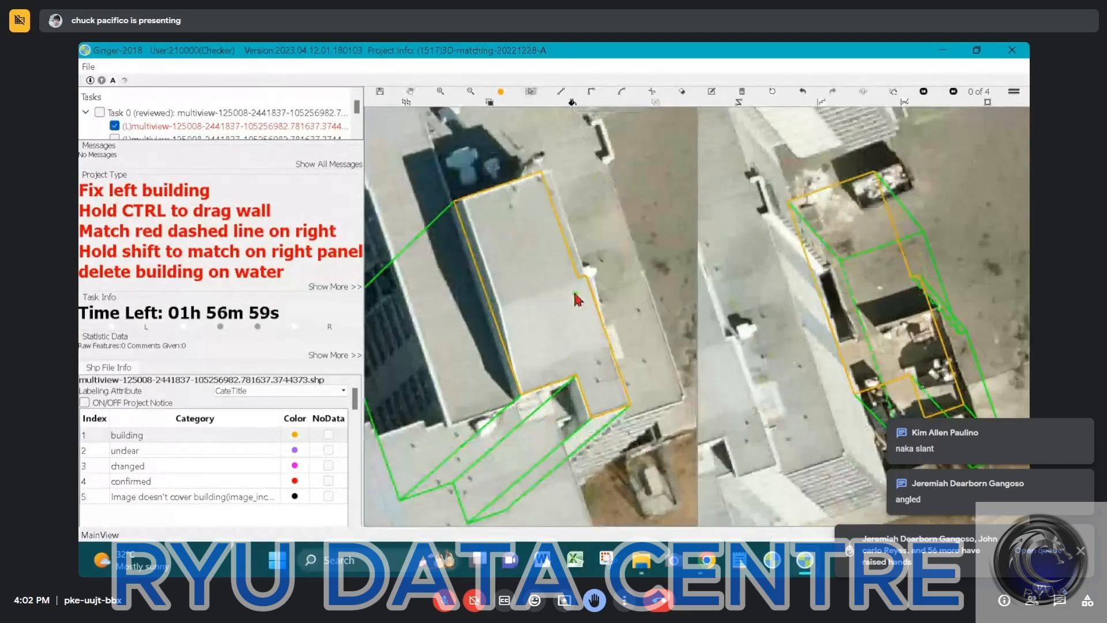
{"action": "left_click", "coordinate": [579, 278]}
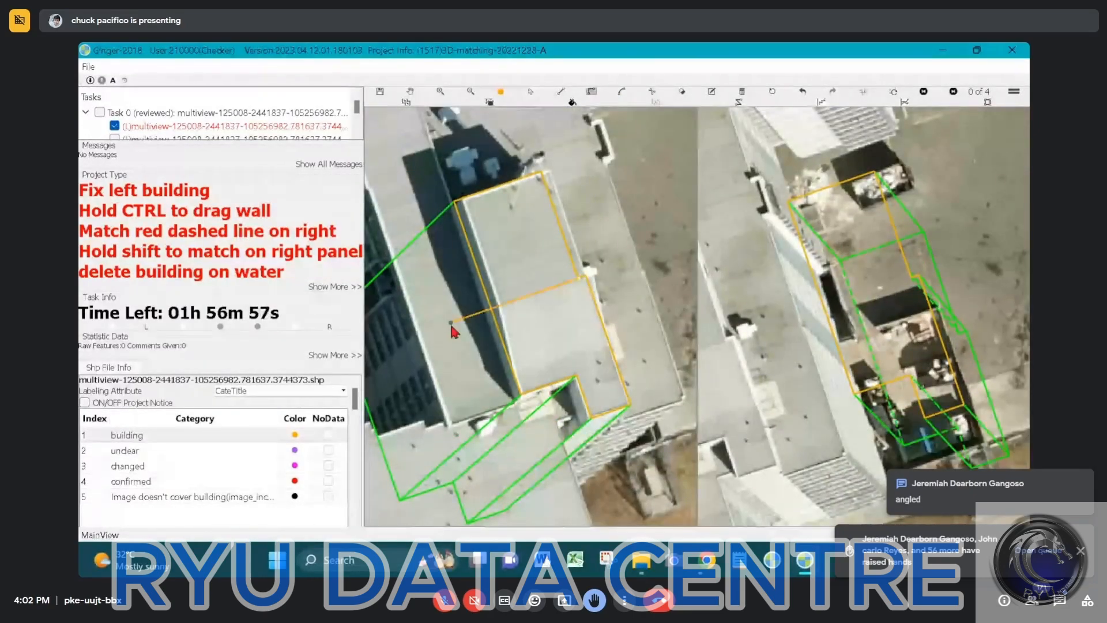
{"action": "left_click", "coordinate": [465, 322]}
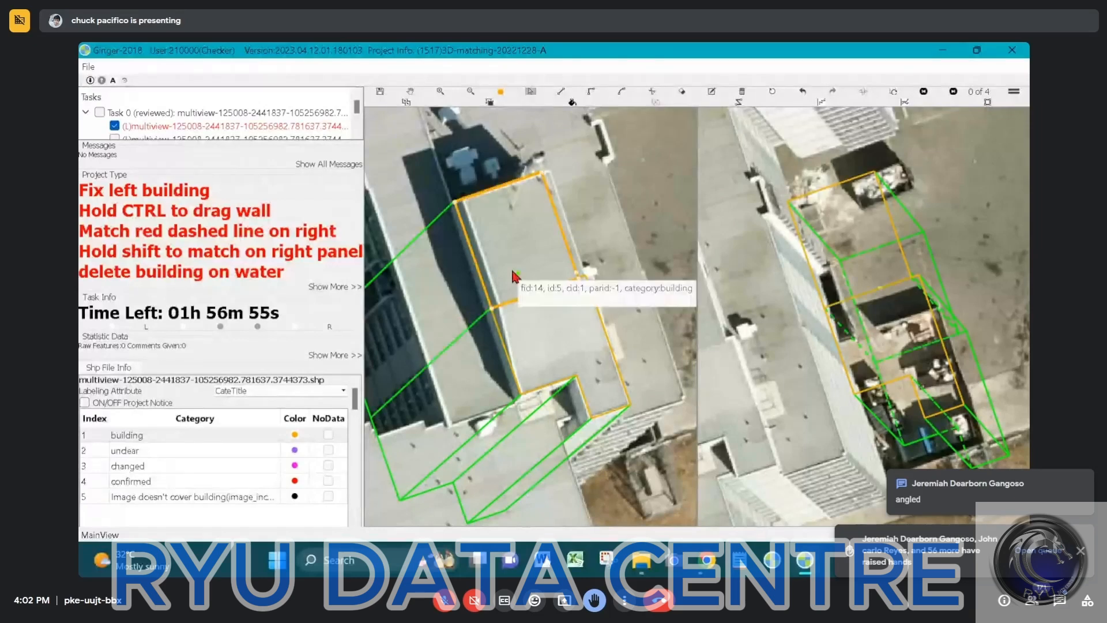
Shift the split-off roof section farthest from the stepped corner onto the image and align its far edge with the roof parapet
{"action": "left_click", "coordinate": [503, 253]}
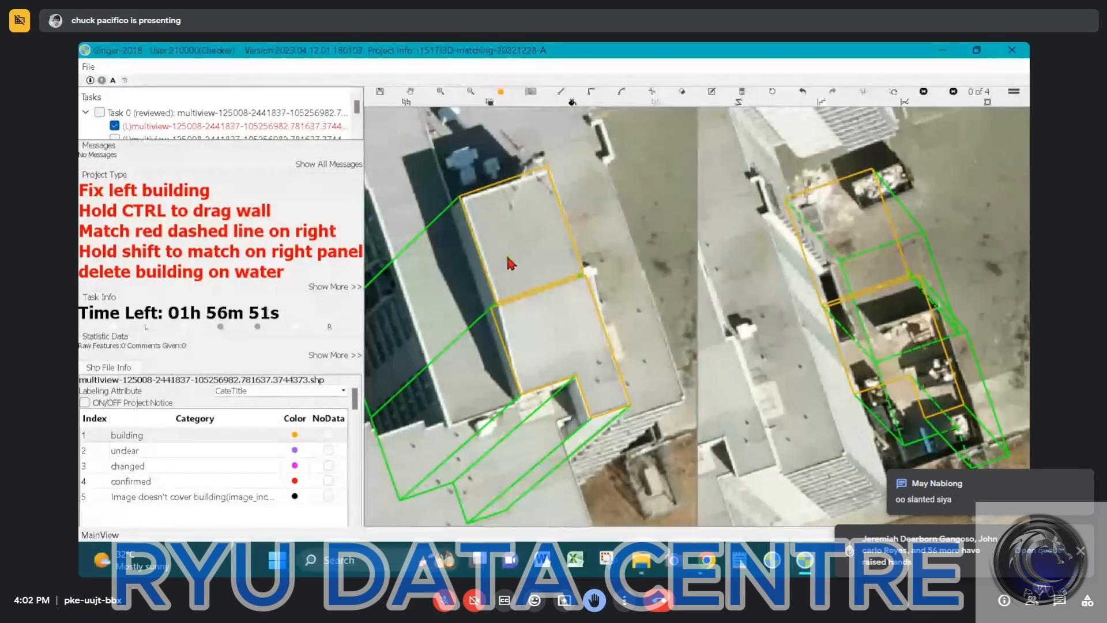
{"action": "scroll", "coordinate": [510, 260], "scroll_direction": "up", "scroll_amount": 1}
{"action": "left_click", "coordinate": [487, 169]}
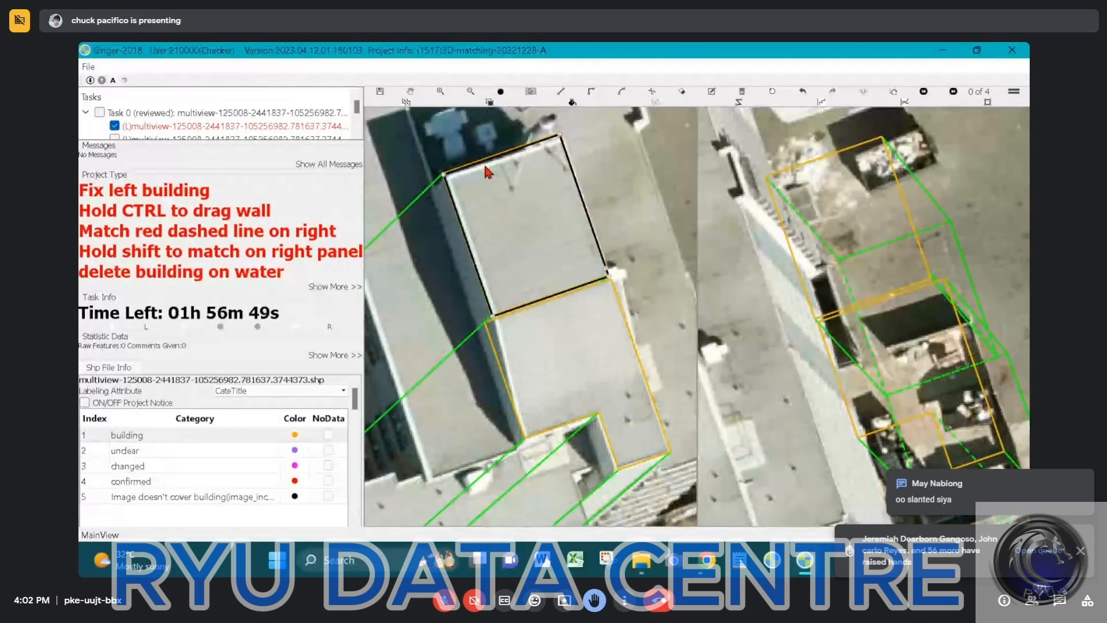
{"action": "scroll", "coordinate": [490, 160], "scroll_direction": "up", "scroll_amount": 1}
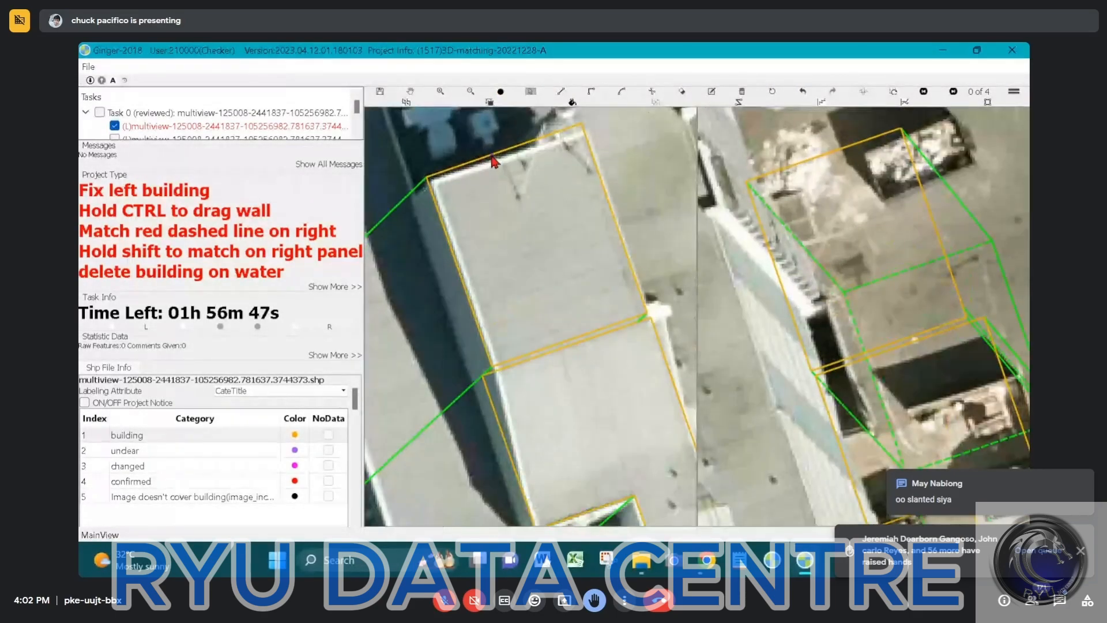
{"action": "left_click_drag", "start_coordinate": [493, 155], "coordinate": [496, 163], "text": "ctrl"}
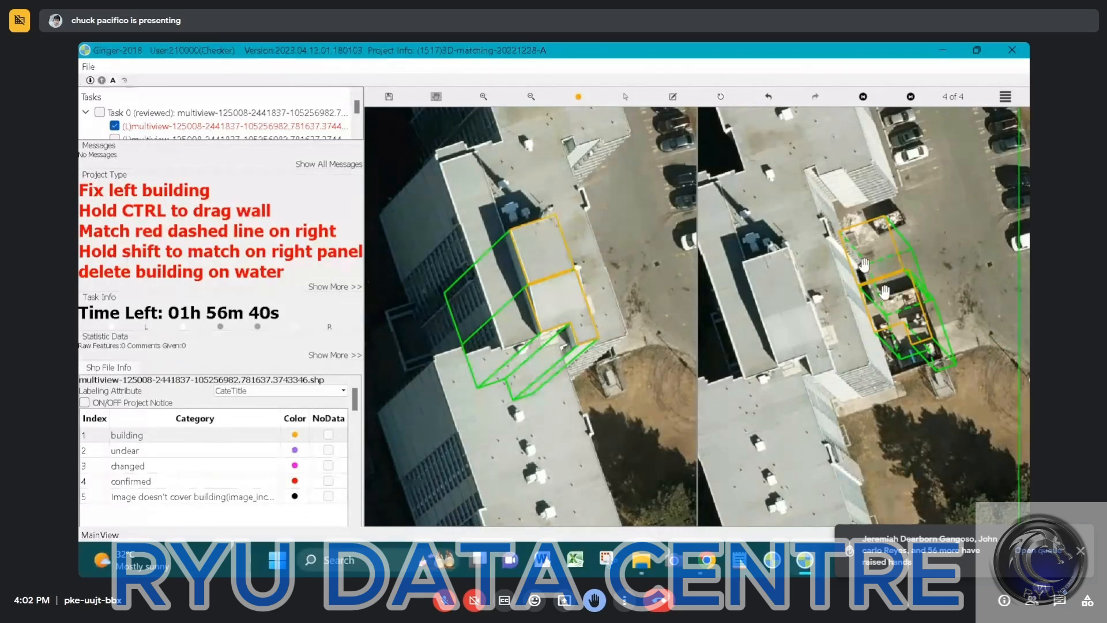
Match the two-part building model to the raised central roof in the comparison image and check the far section's fit
{"action": "left_click_drag", "start_coordinate": [884, 274], "coordinate": [813, 313]}
{"action": "key", "text": "s"}
{"action": "left_click", "coordinate": [912, 281]}
{"action": "scroll", "coordinate": [810, 343], "scroll_direction": "up", "scroll_amount": 3}
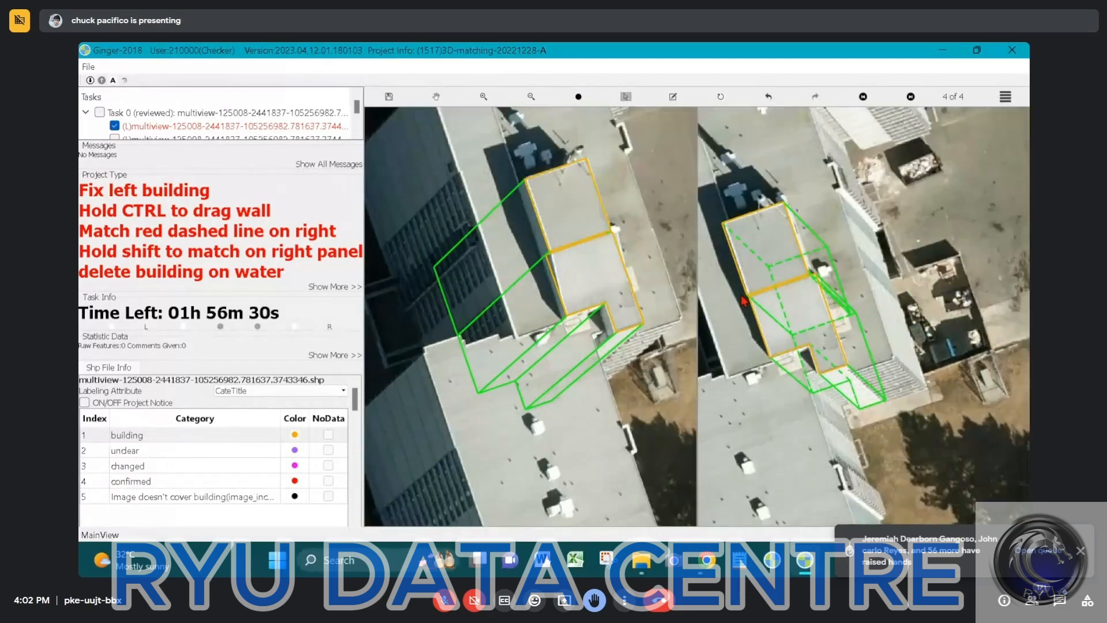
{"action": "scroll", "coordinate": [764, 247], "scroll_direction": "up", "scroll_amount": 2}
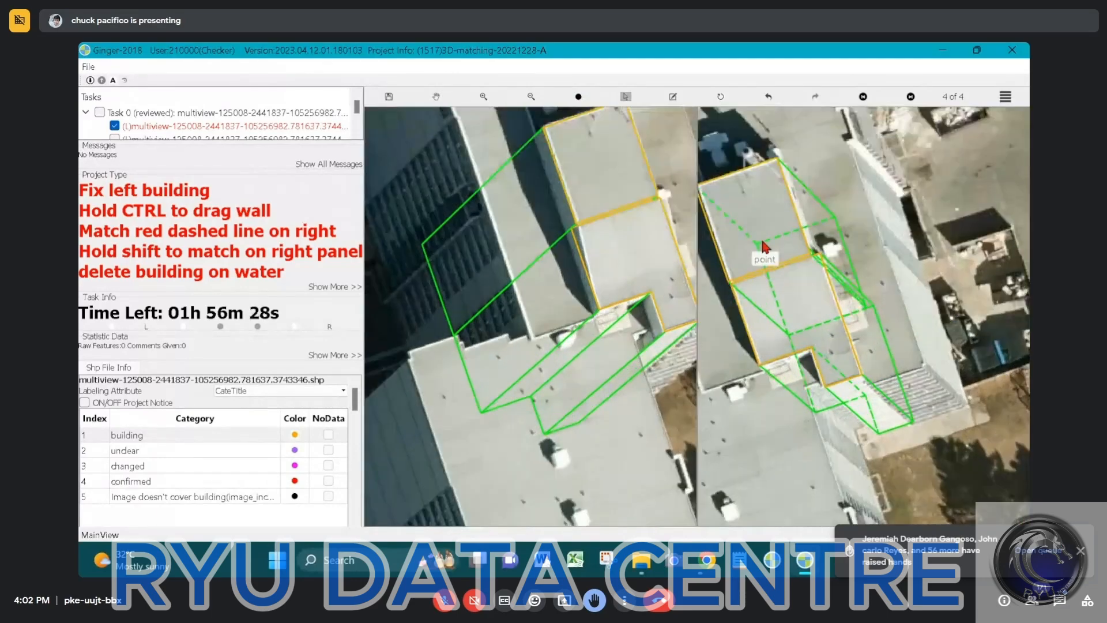
{"action": "left_click", "coordinate": [764, 246]}
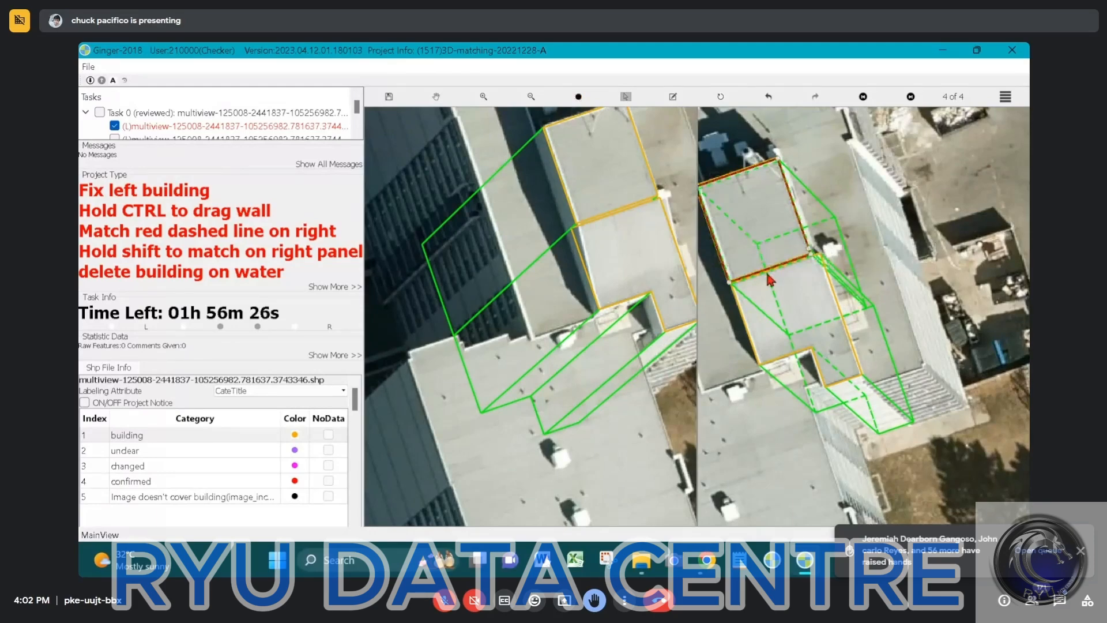
{"action": "key", "text": "Escape"}
{"action": "scroll", "coordinate": [769, 276], "scroll_direction": "down", "scroll_amount": 2}
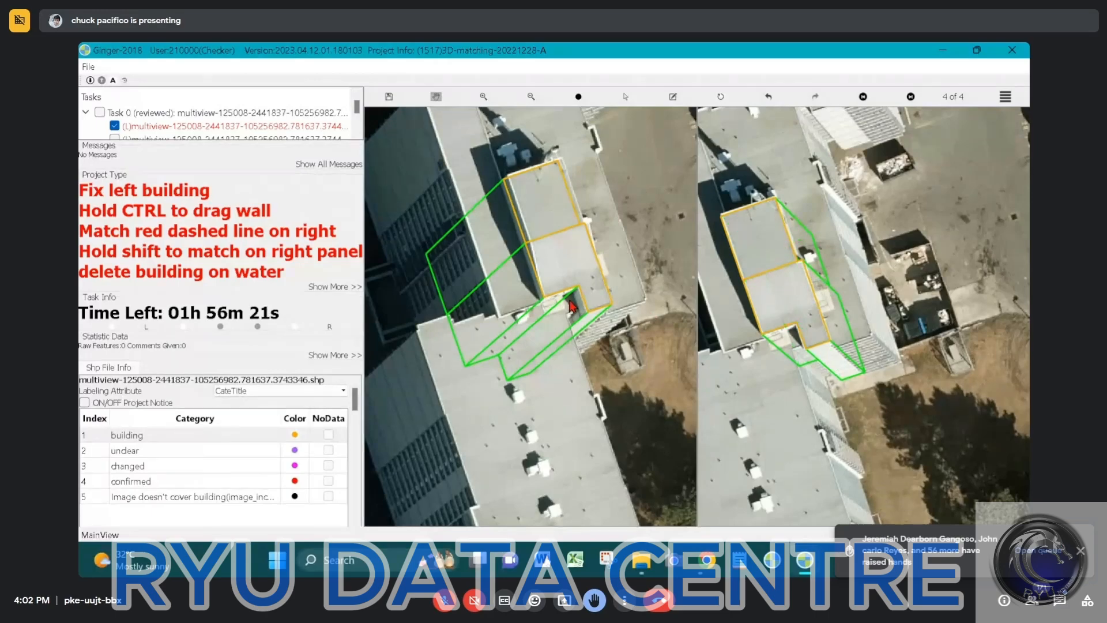
Examine the fitted two-part model against the surrounding roofs and around the stepped corner of the raised central roof in both images
{"action": "left_click", "coordinate": [473, 247]}
{"action": "left_click_drag", "start_coordinate": [472, 246], "coordinate": [470, 276]}
{"action": "left_click_drag", "start_coordinate": [474, 207], "coordinate": [492, 358]}
{"action": "scroll", "coordinate": [503, 289], "scroll_direction": "down", "scroll_amount": 2}
{"action": "left_click_drag", "start_coordinate": [523, 218], "coordinate": [522, 268]}
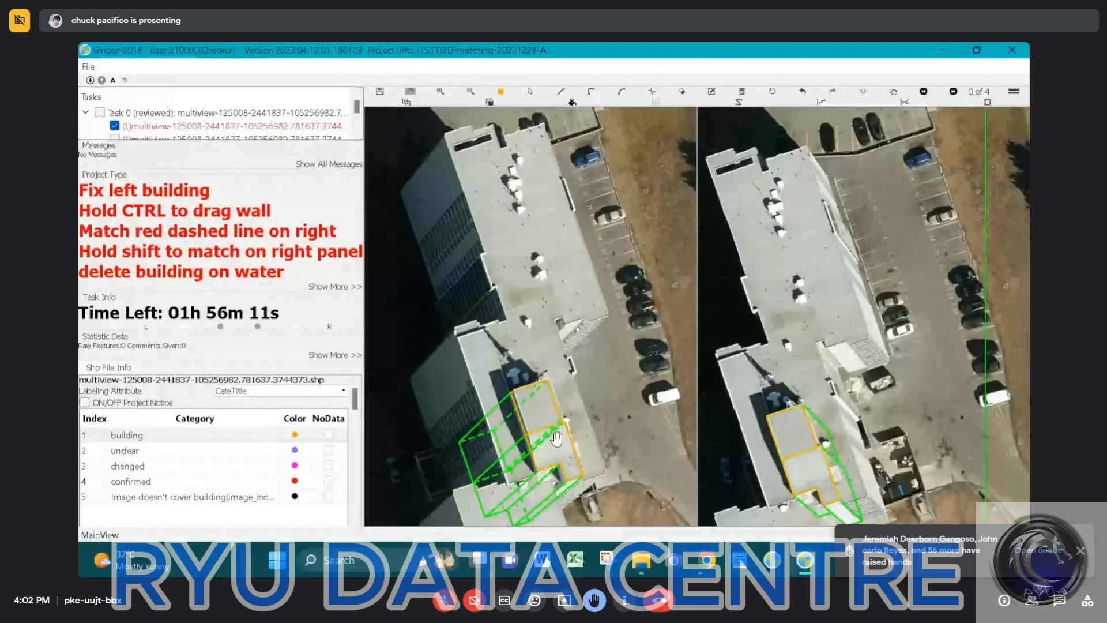
{"action": "left_click_drag", "start_coordinate": [557, 439], "coordinate": [546, 279]}
{"action": "scroll", "coordinate": [549, 319], "scroll_direction": "up", "scroll_amount": 1}
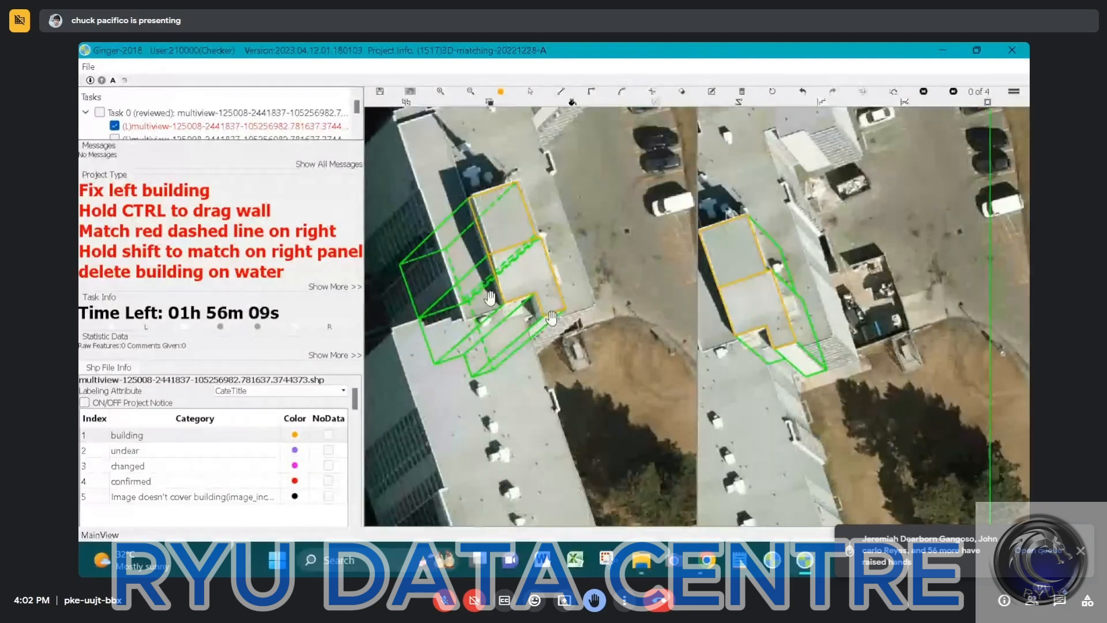
{"action": "scroll", "coordinate": [549, 319], "scroll_direction": "up", "scroll_amount": 1}
{"action": "scroll", "coordinate": [549, 319], "scroll_direction": "up", "scroll_amount": 1}
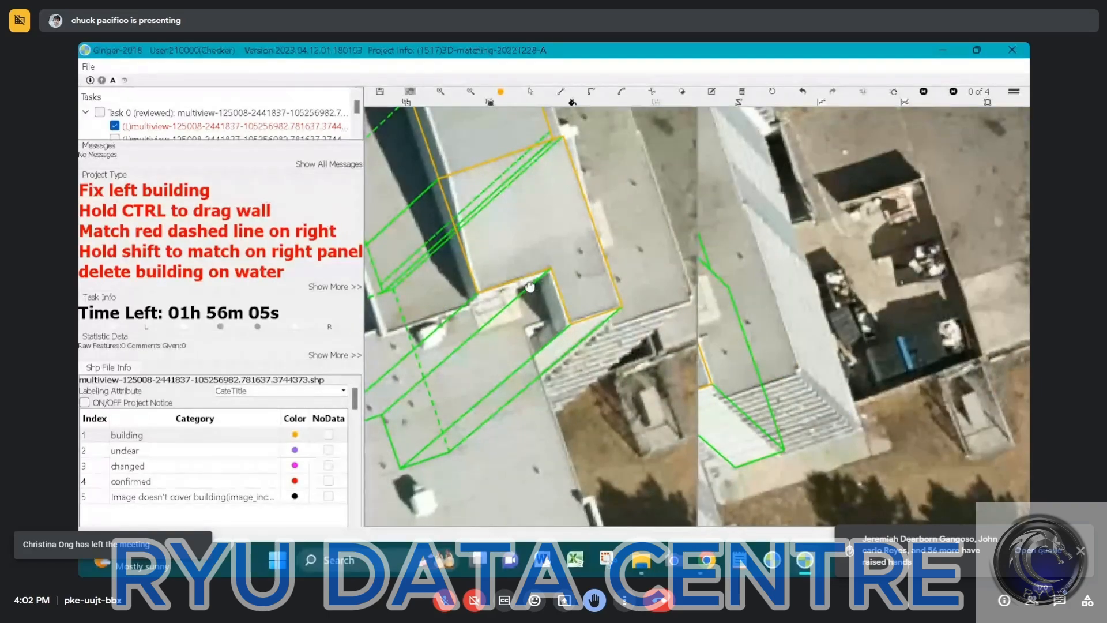
{"action": "left_click_drag", "start_coordinate": [528, 276], "coordinate": [467, 279]}
{"action": "scroll", "coordinate": [550, 334], "scroll_direction": "up", "scroll_amount": 1}
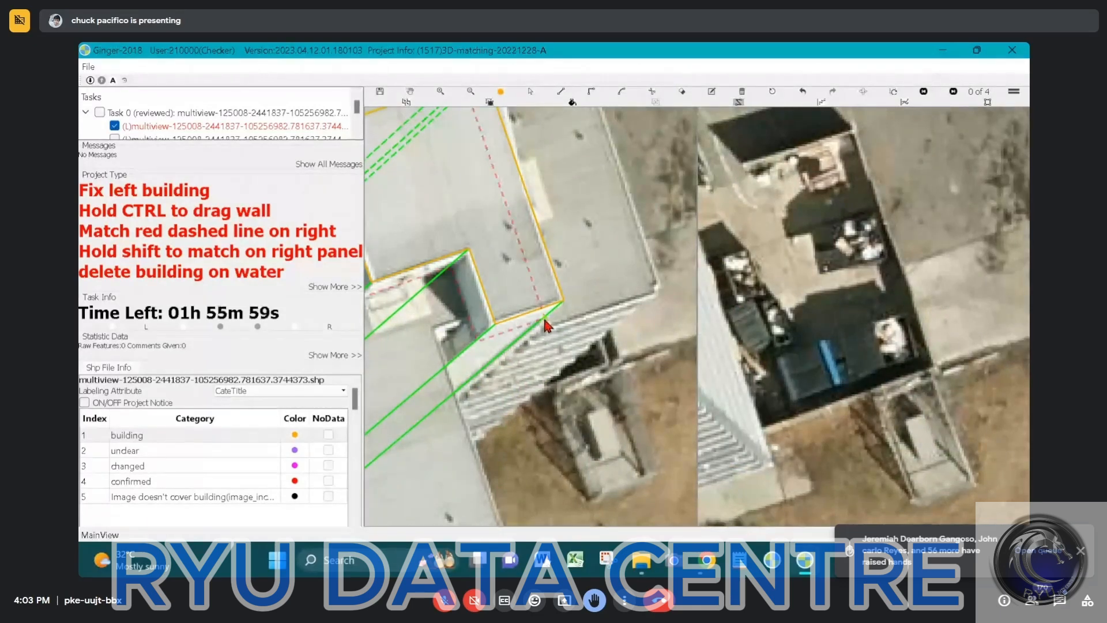
{"action": "left_click", "coordinate": [534, 288]}
{"action": "left_click", "coordinate": [534, 288]}
{"action": "middle_click_drag", "start_coordinate": [502, 293], "coordinate": [632, 303]}
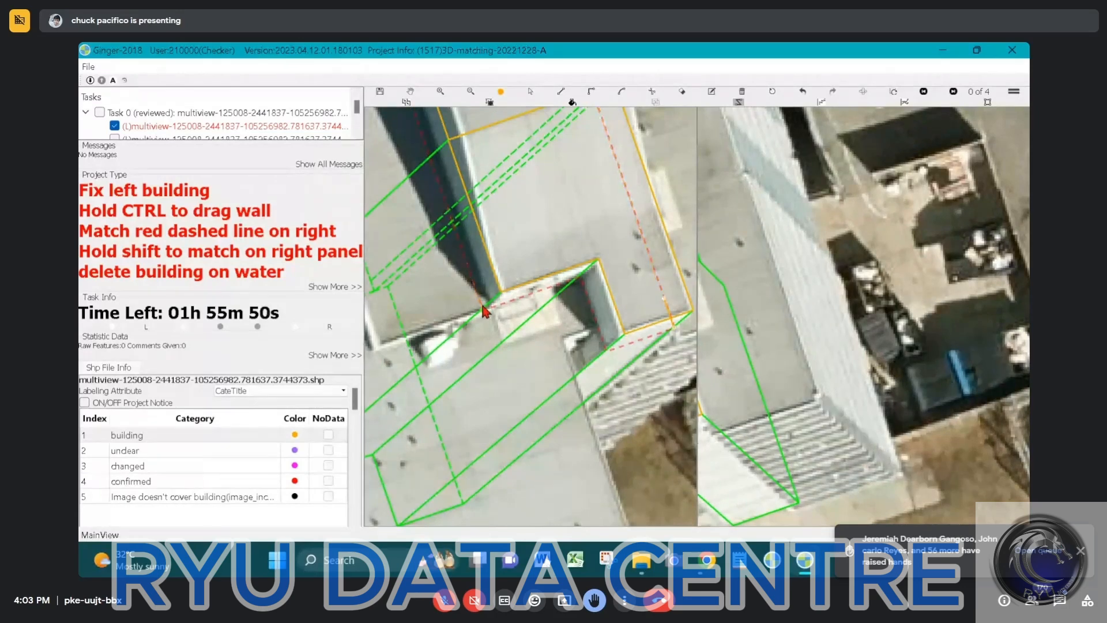
{"action": "left_click", "coordinate": [483, 307]}
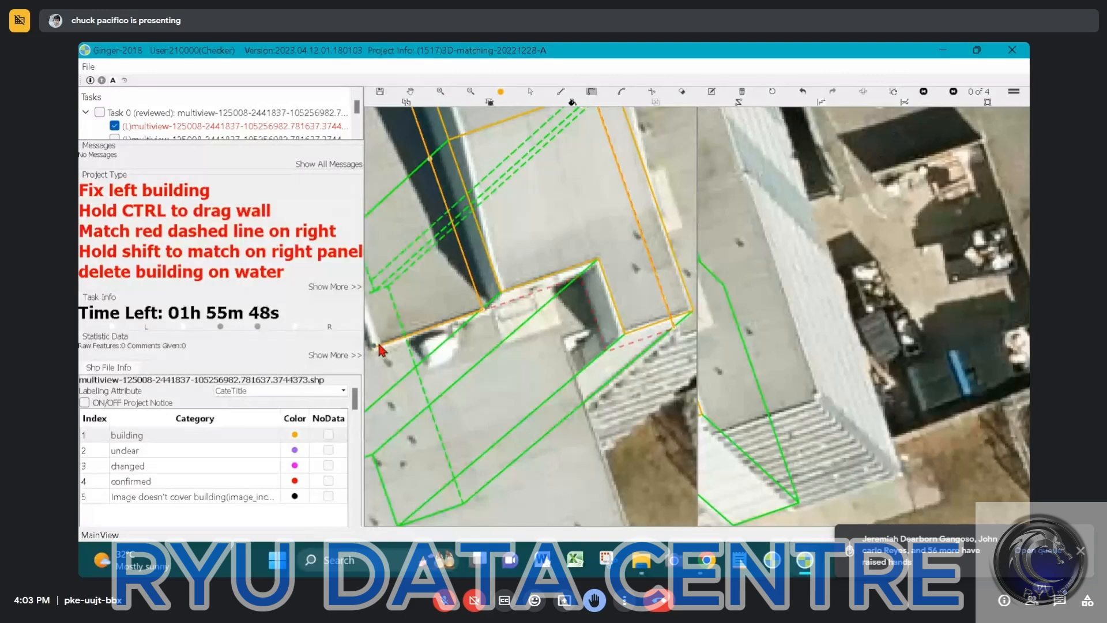
{"action": "left_click", "coordinate": [379, 346]}
{"action": "scroll", "coordinate": [393, 277], "scroll_direction": "down", "scroll_amount": 1}
{"action": "middle_click_drag", "start_coordinate": [392, 277], "coordinate": [500, 341]}
{"action": "scroll", "coordinate": [500, 340], "scroll_direction": "down", "scroll_amount": 1}
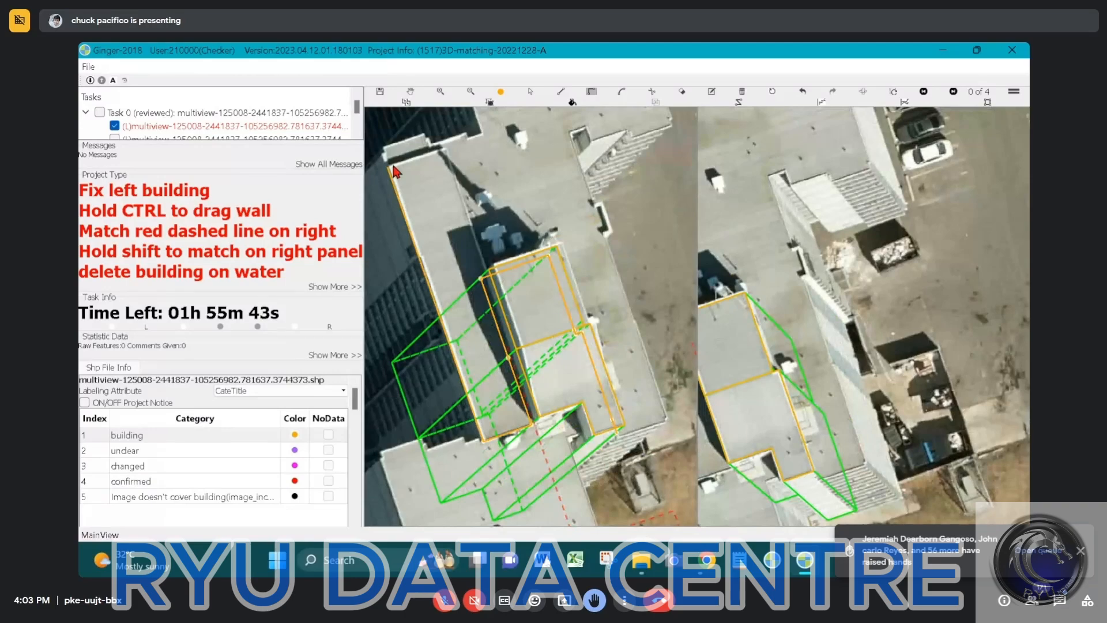
{"action": "left_click", "coordinate": [115, 126]}
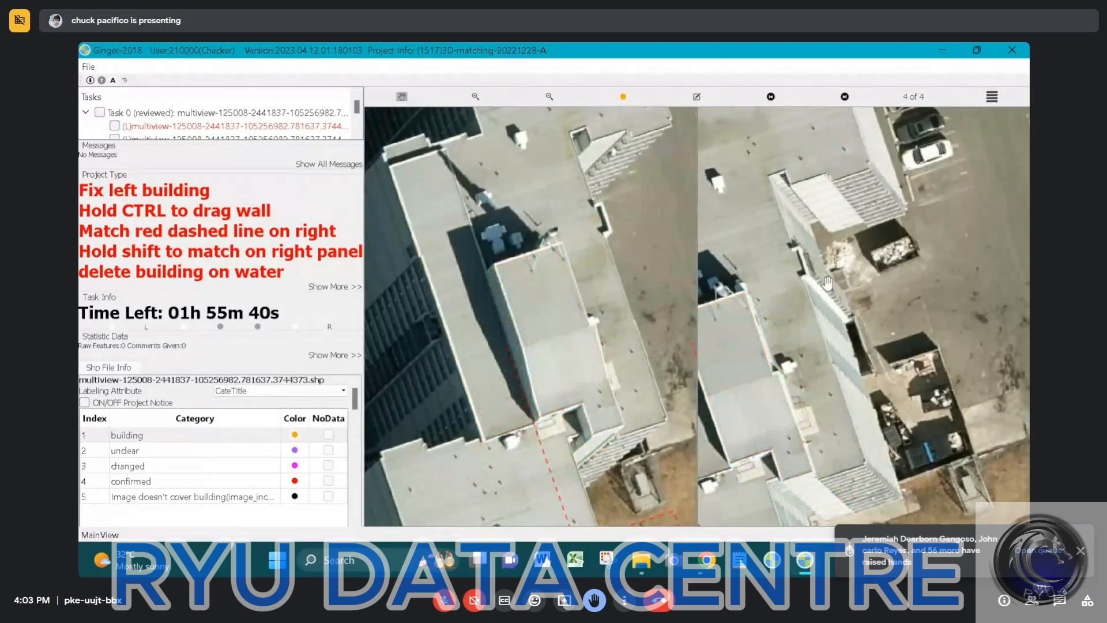
Start outlining the long roof strip beside the raised central roof, tracing its inner edge and far end up to the far outer corner
{"action": "left_click_drag", "start_coordinate": [863, 293], "coordinate": [961, 310]}
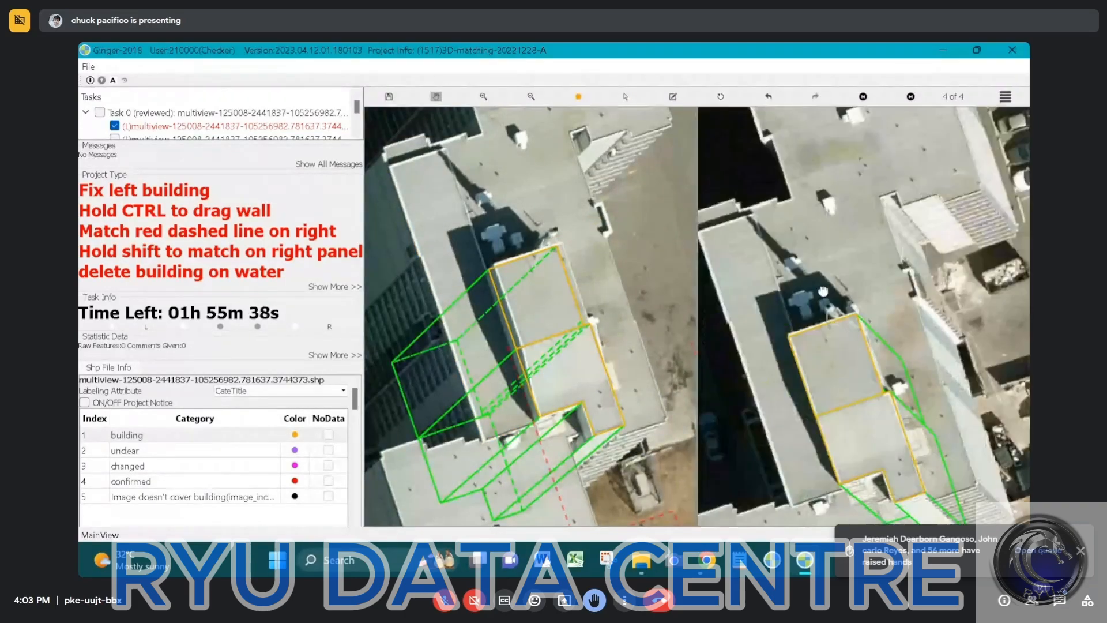
{"action": "left_click_drag", "start_coordinate": [586, 298], "coordinate": [504, 249]}
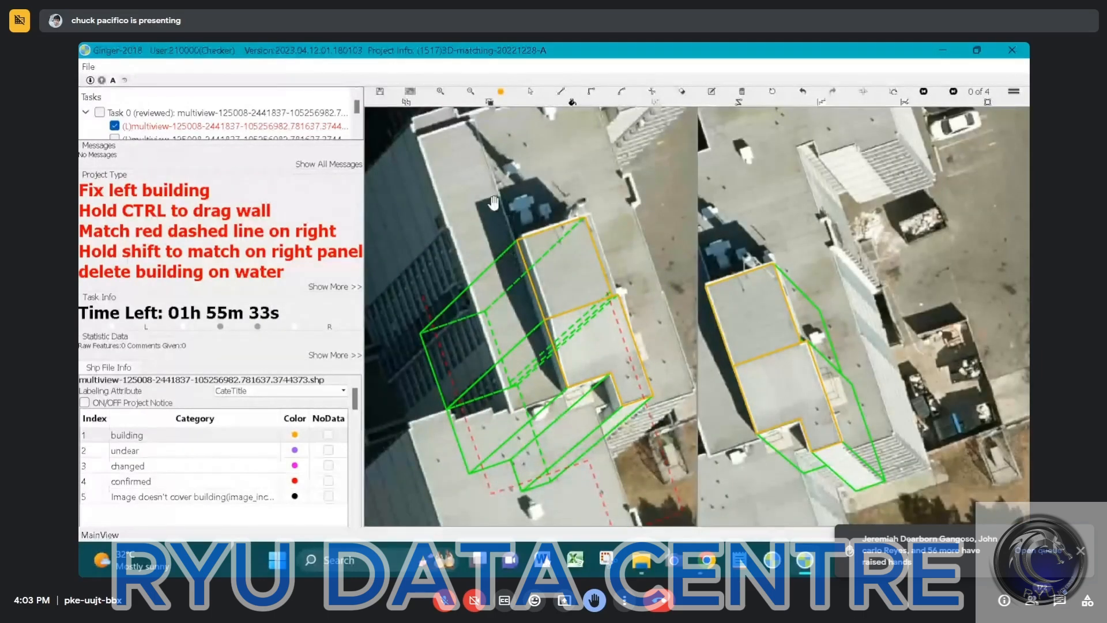
{"action": "left_click_drag", "start_coordinate": [494, 203], "coordinate": [503, 256]}
{"action": "scroll", "coordinate": [470, 181], "scroll_direction": "up", "scroll_amount": 2}
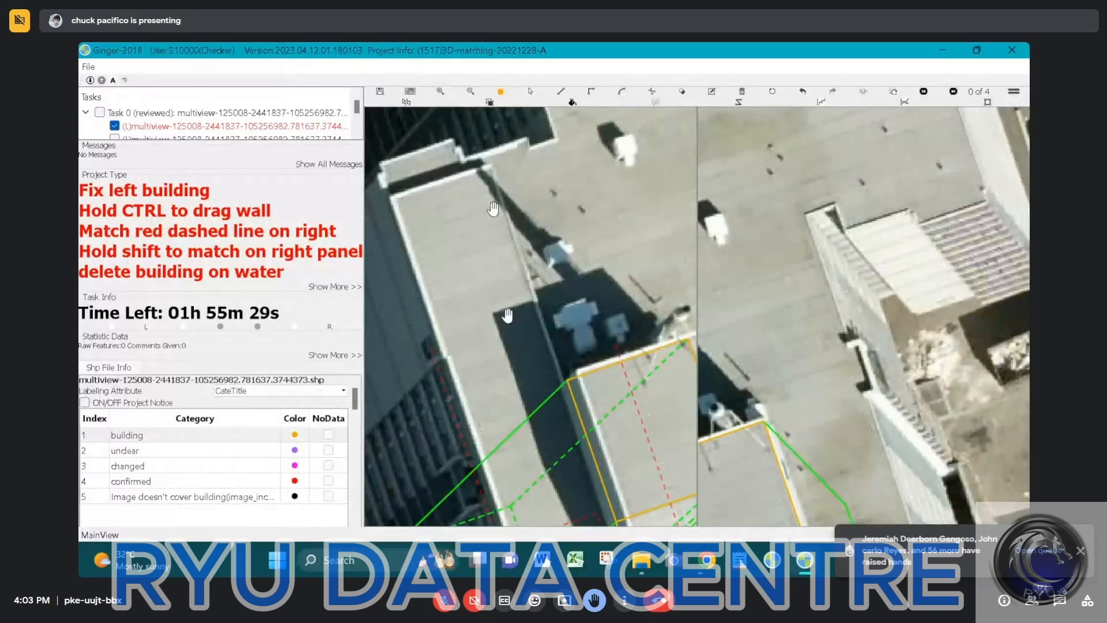
{"action": "left_click_drag", "start_coordinate": [558, 433], "coordinate": [519, 292]}
{"action": "key", "text": "s"}
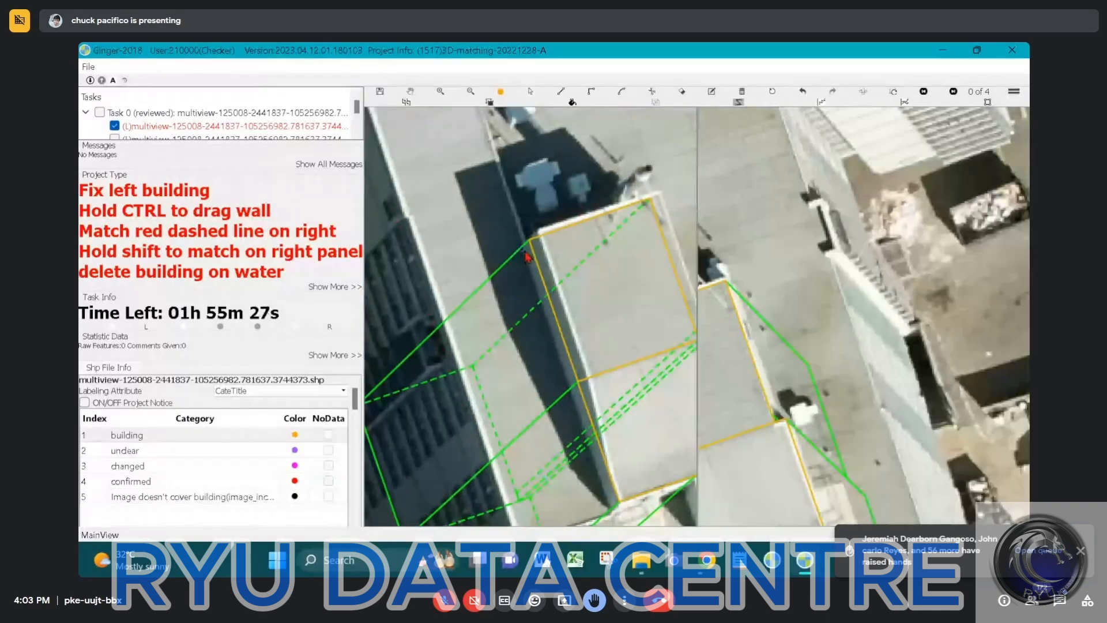
{"action": "left_click", "coordinate": [524, 246]}
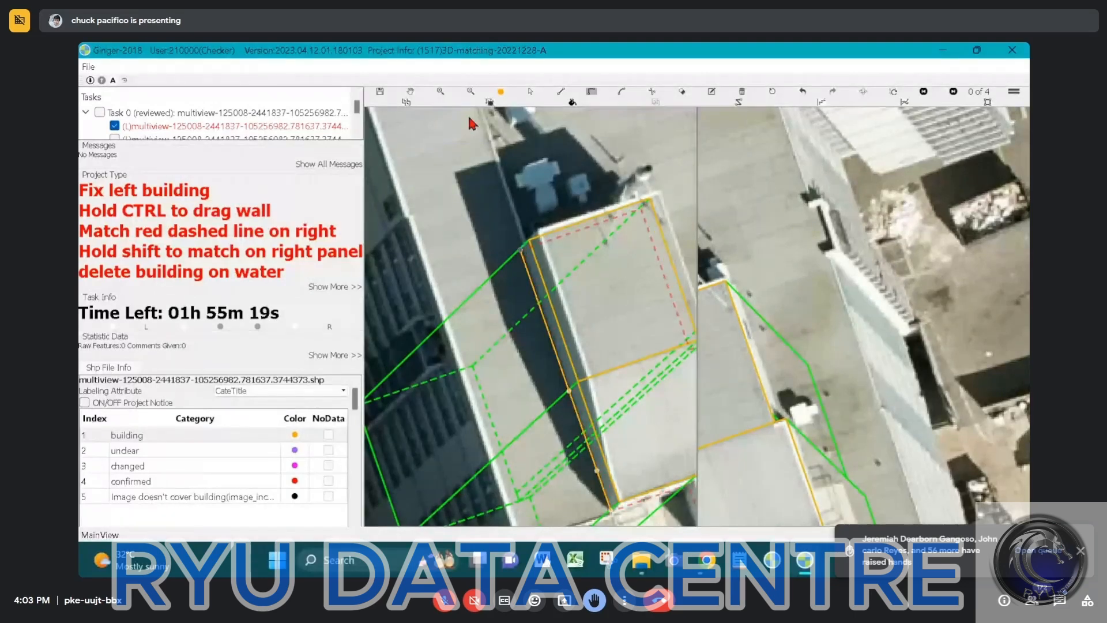
{"action": "middle_click_drag", "start_coordinate": [468, 113], "coordinate": [509, 233]}
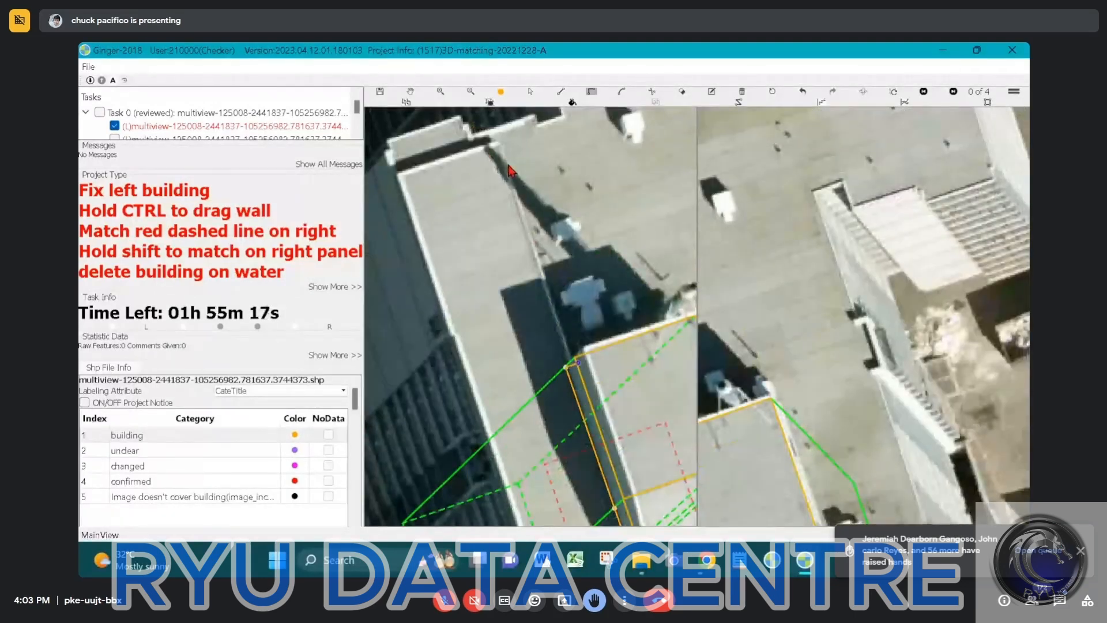
{"action": "key", "text": "e"}
{"action": "left_click", "coordinate": [497, 143]}
{"action": "left_click", "coordinate": [397, 178]}
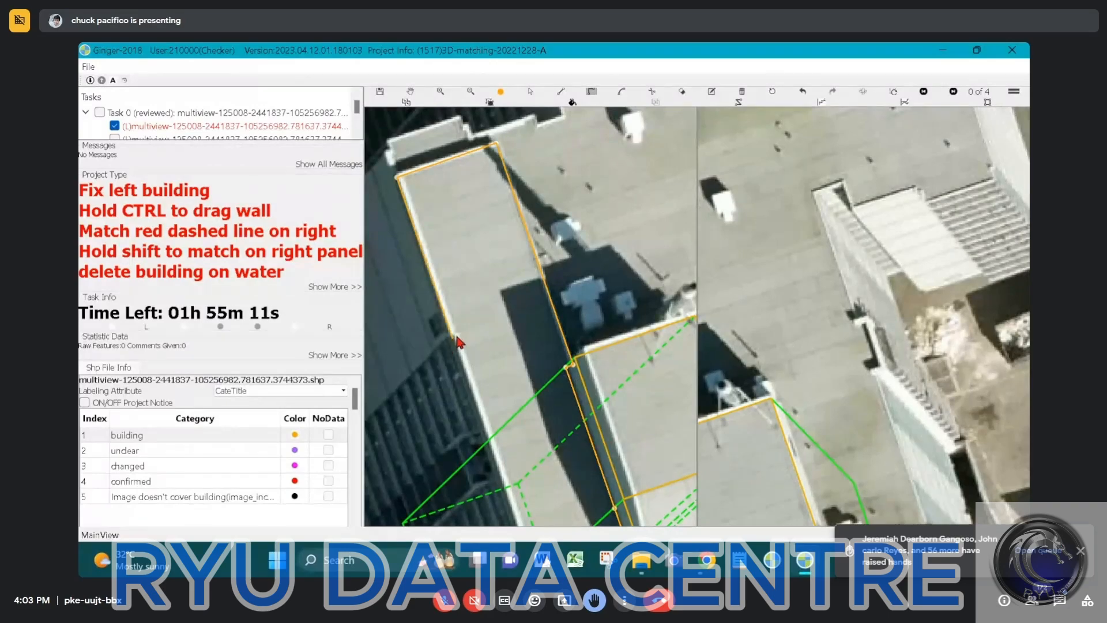
Finish the roof strip's outline along its outer edge and near end, and extrude its walls down to the ground
{"action": "middle_click_drag", "start_coordinate": [503, 479], "coordinate": [475, 253]}
{"action": "left_click", "coordinate": [491, 350]}
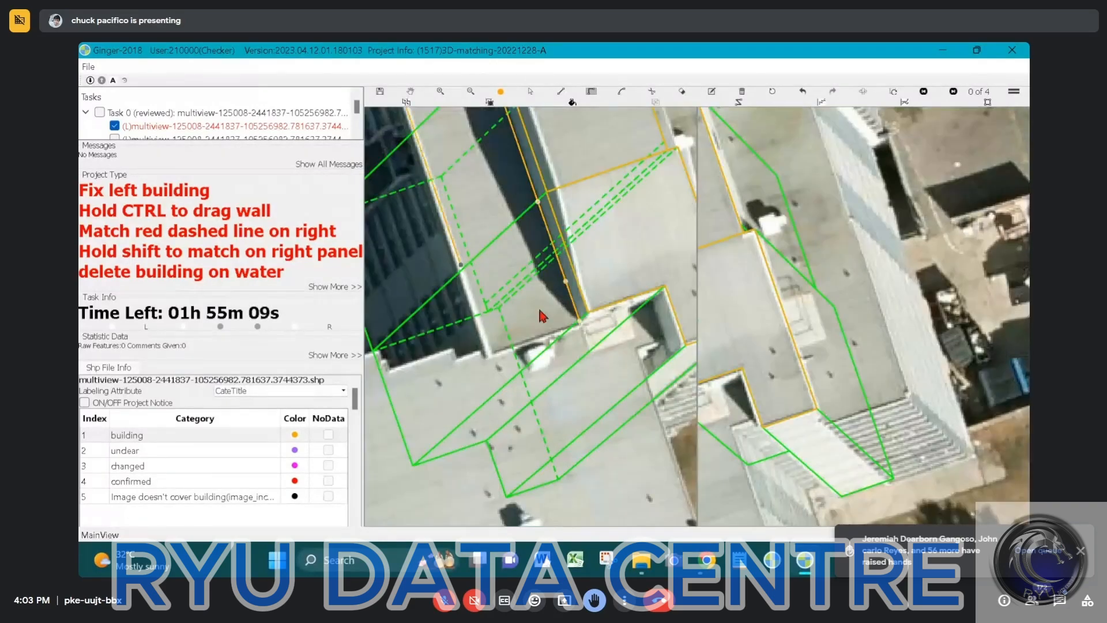
{"action": "left_click", "coordinate": [579, 322]}
{"action": "middle_click_drag", "start_coordinate": [577, 320], "coordinate": [498, 184]}
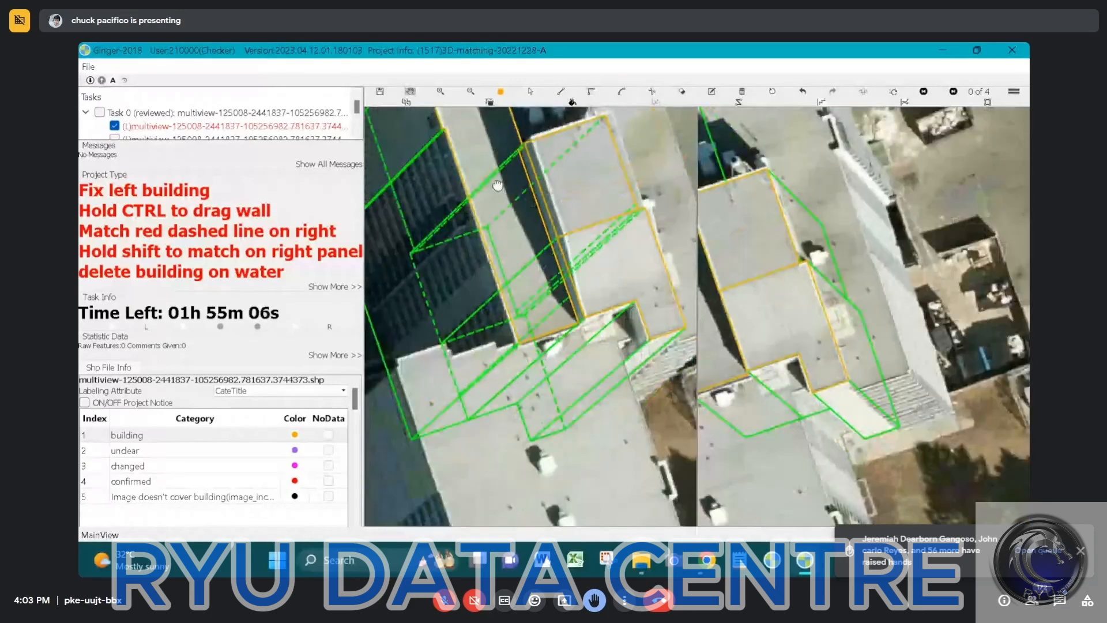
Match the long roof strip in the comparison image and check its fit along the outer edge and far end
{"action": "left_click_drag", "start_coordinate": [497, 184], "coordinate": [507, 382]}
{"action": "left_click_drag", "start_coordinate": [657, 286], "coordinate": [777, 207]}
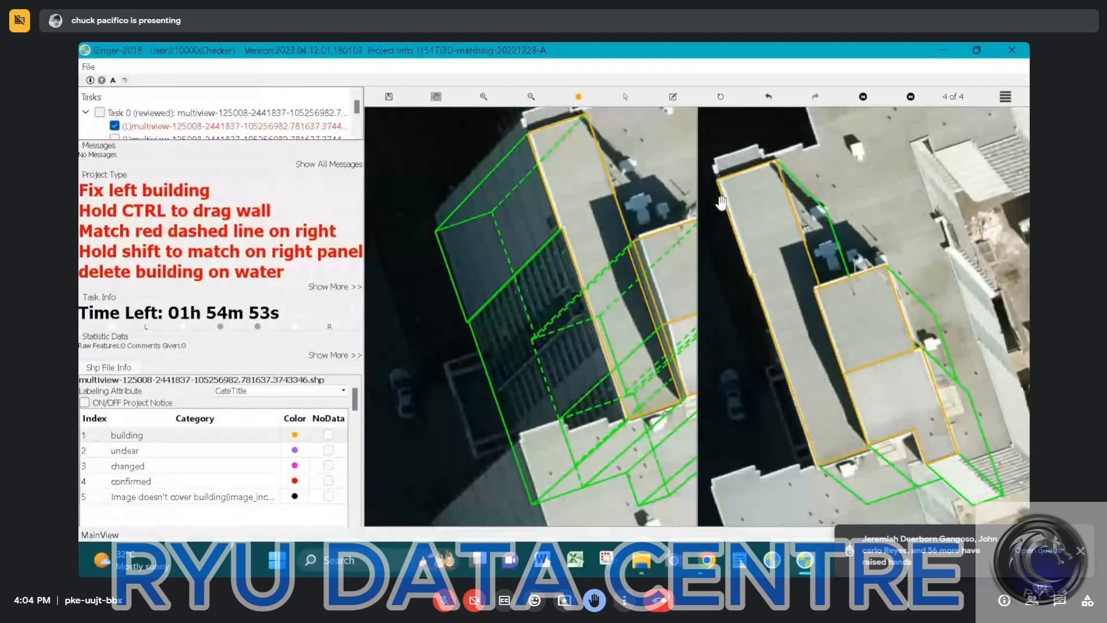
{"action": "scroll", "coordinate": [721, 203], "scroll_direction": "up", "scroll_amount": 2}
{"action": "scroll", "coordinate": [738, 201], "scroll_direction": "up", "scroll_amount": 3}
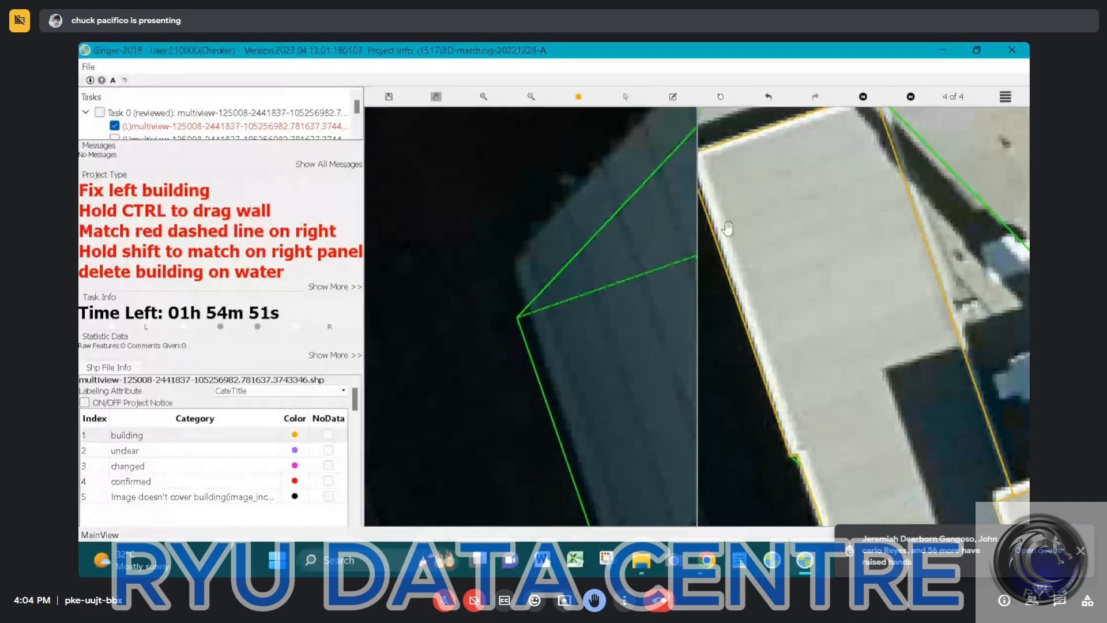
{"action": "left_click_drag", "start_coordinate": [728, 228], "coordinate": [797, 257]}
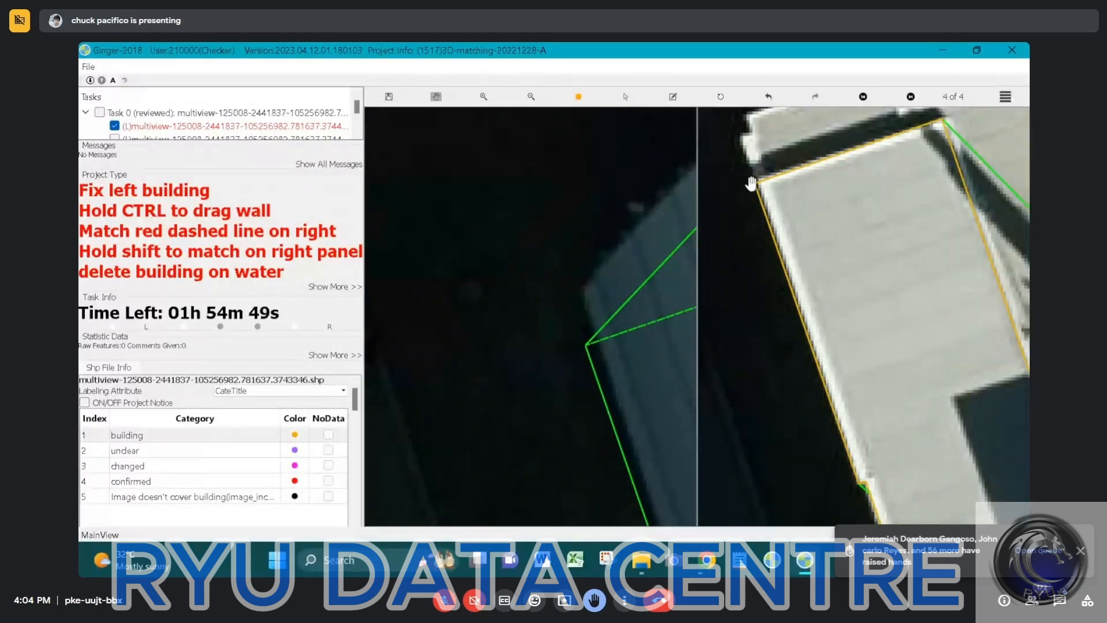
{"action": "scroll", "coordinate": [767, 211], "scroll_direction": "down", "scroll_amount": 3}
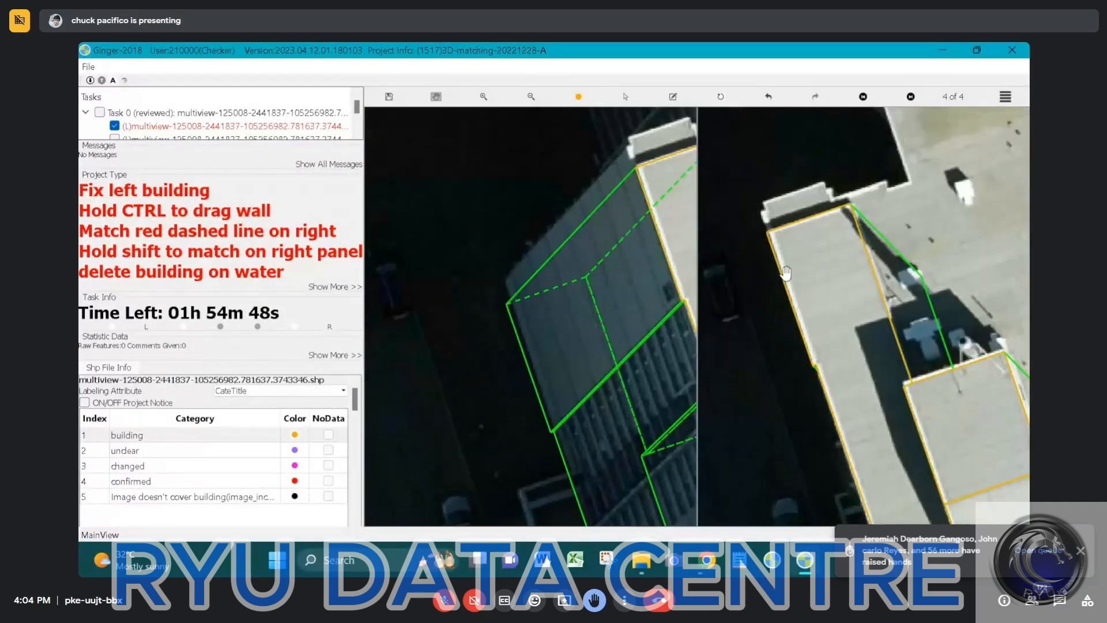
{"action": "scroll", "coordinate": [570, 252], "scroll_direction": "down", "scroll_amount": 2}
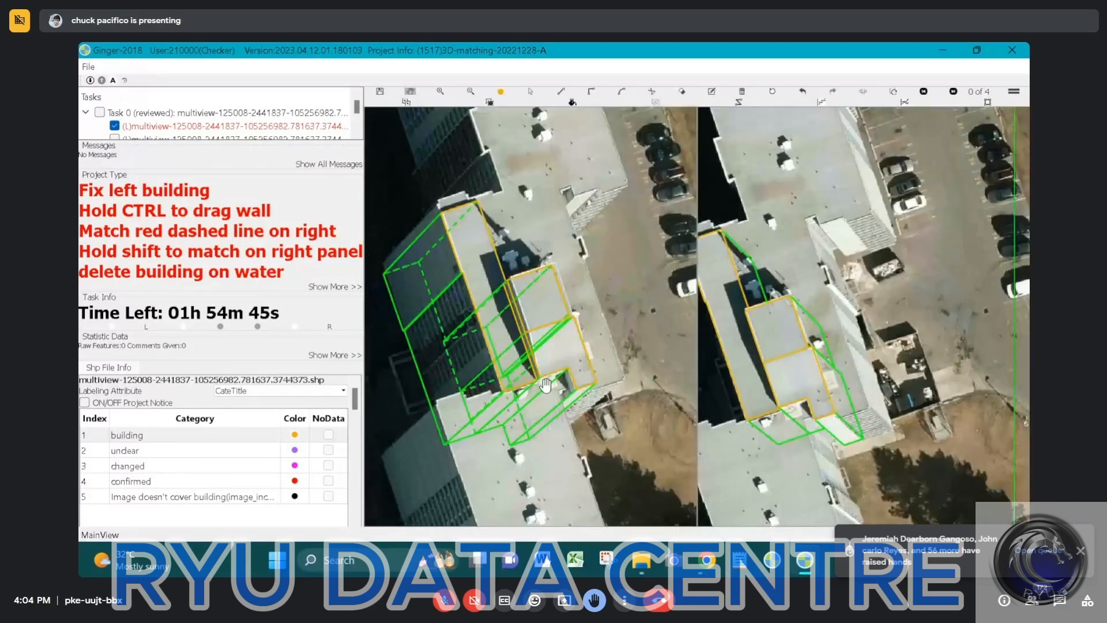
Begin the large main roof's outline, following the raised central roof and the long strip to the strip's far outer corner
{"action": "scroll", "coordinate": [545, 385], "scroll_direction": "up", "scroll_amount": 4}
{"action": "left_click", "coordinate": [612, 365]}
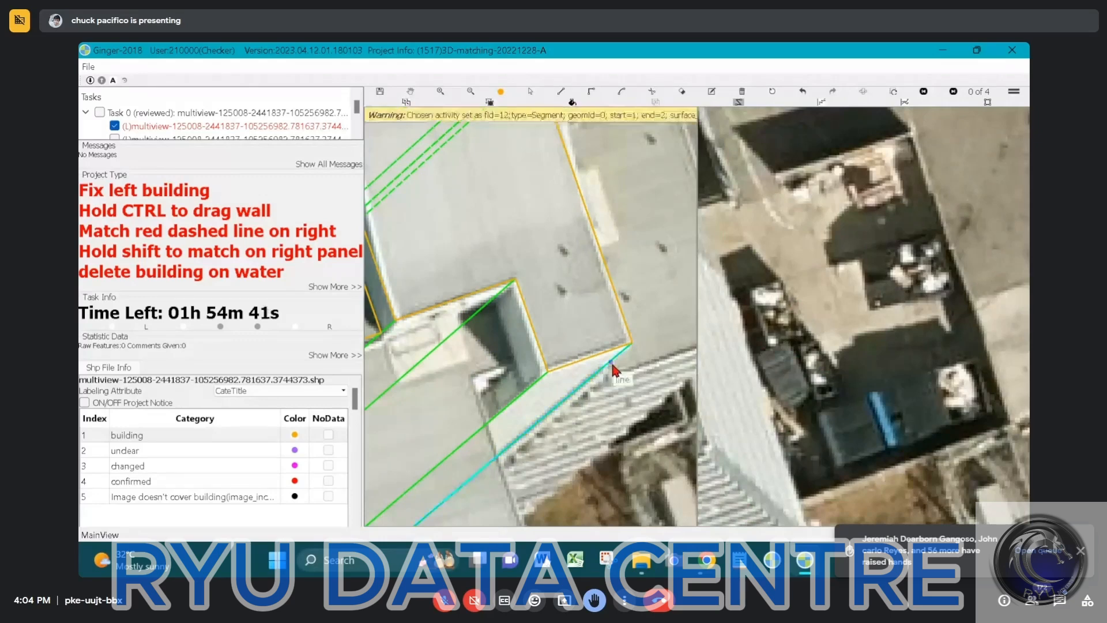
{"action": "left_click_drag", "start_coordinate": [611, 365], "coordinate": [593, 306], "text": "ctrl"}
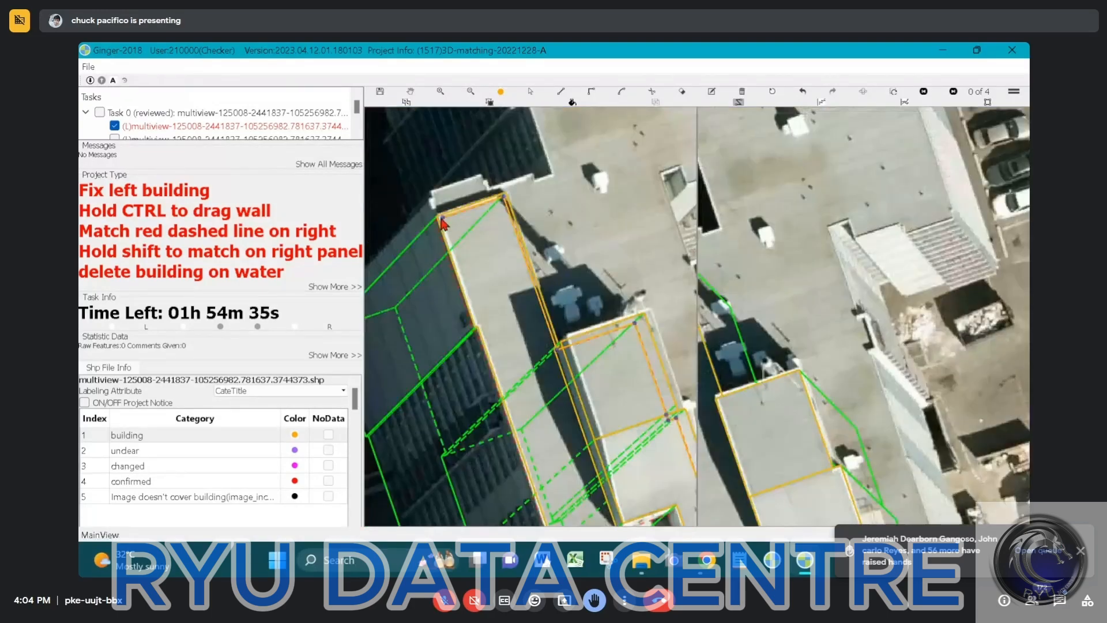
{"action": "key", "text": "r"}
{"action": "left_click", "coordinate": [435, 220]}
Continue the main roof outline along the stepped parapet beyond the long strip's far end to the inner corner of the recess
{"action": "left_click", "coordinate": [428, 201]}
{"action": "left_click", "coordinate": [483, 174]}
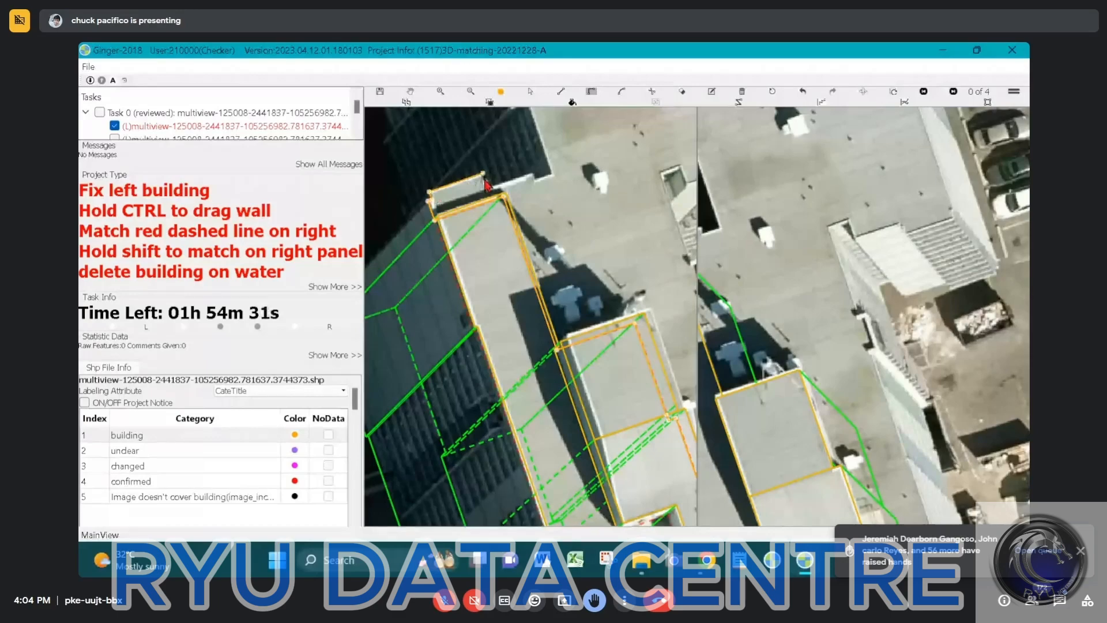
{"action": "left_click", "coordinate": [486, 179]}
{"action": "left_click", "coordinate": [490, 188]}
{"action": "left_click", "coordinate": [533, 172]}
{"action": "scroll", "coordinate": [554, 181], "scroll_direction": "up", "scroll_amount": 1}
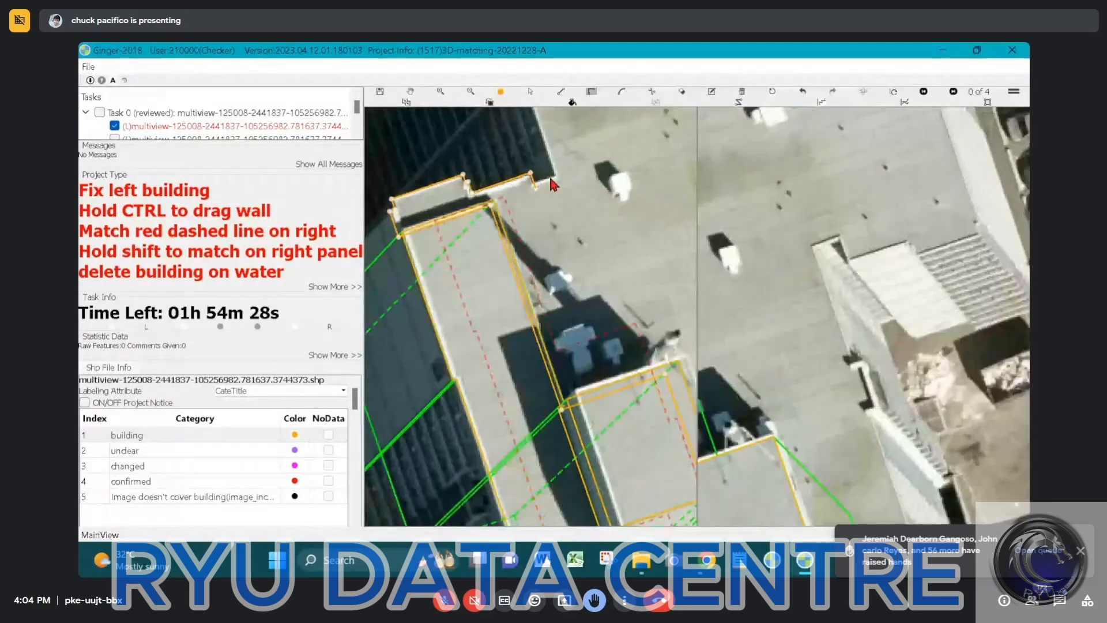
{"action": "left_click", "coordinate": [552, 178]}
{"action": "left_click", "coordinate": [556, 179]}
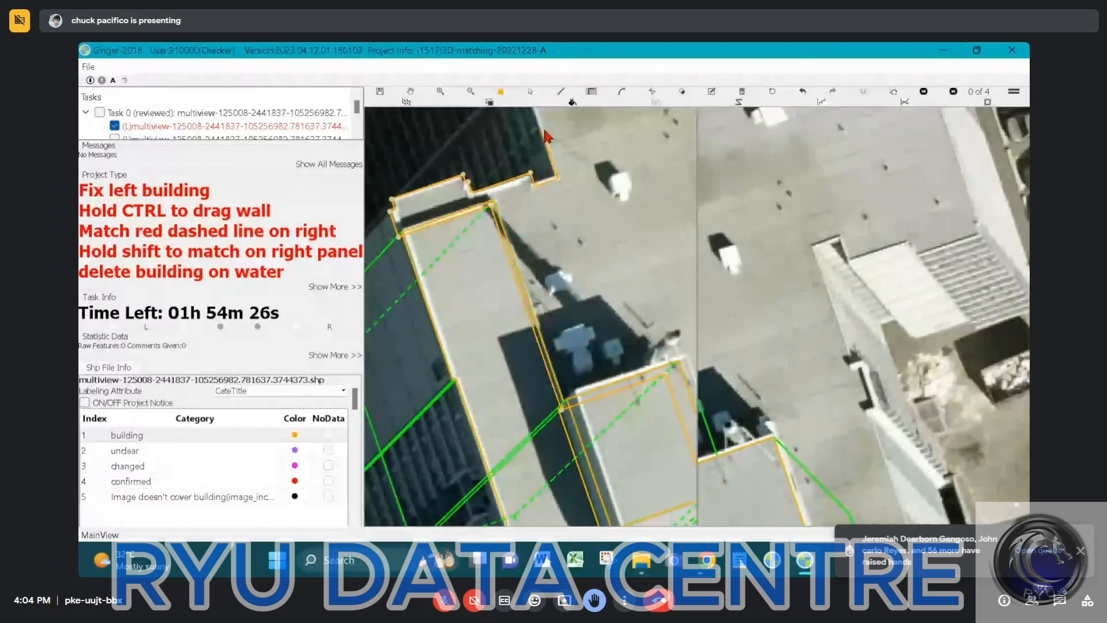
Trace the main roof's long side edge past its small jogs to the corner at the far end of the building
{"action": "middle_click_drag", "start_coordinate": [544, 128], "coordinate": [593, 406]}
{"action": "left_click", "coordinate": [558, 352]}
{"action": "left_click", "coordinate": [558, 353]}
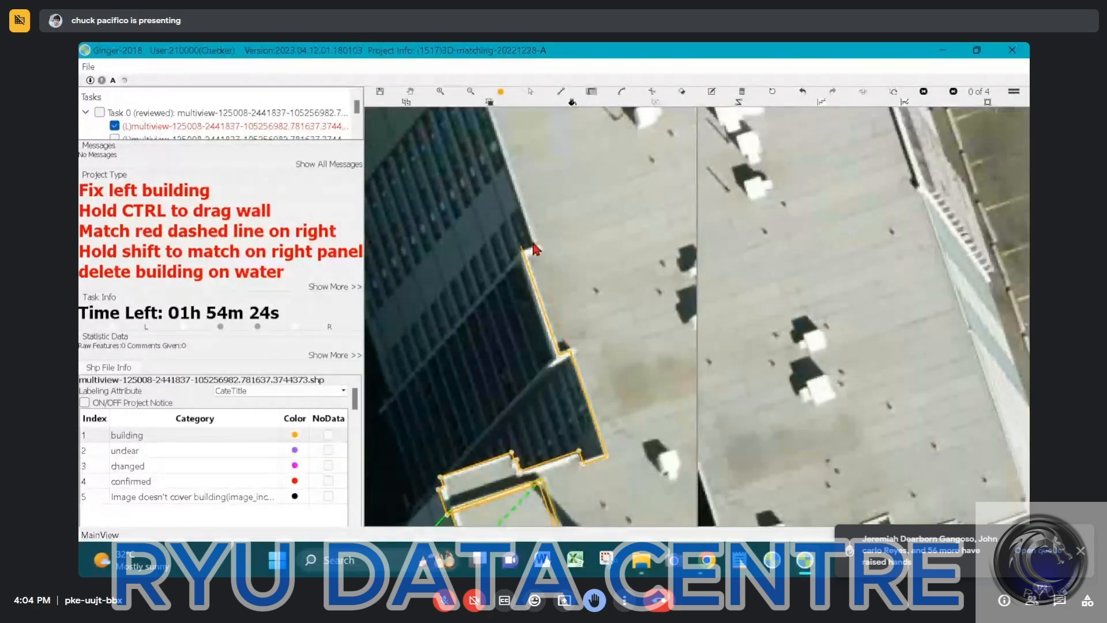
{"action": "left_click", "coordinate": [534, 243]}
{"action": "middle_click_drag", "start_coordinate": [564, 199], "coordinate": [607, 411]}
{"action": "middle_click_drag", "start_coordinate": [479, 128], "coordinate": [492, 277]}
{"action": "left_click", "coordinate": [467, 248]}
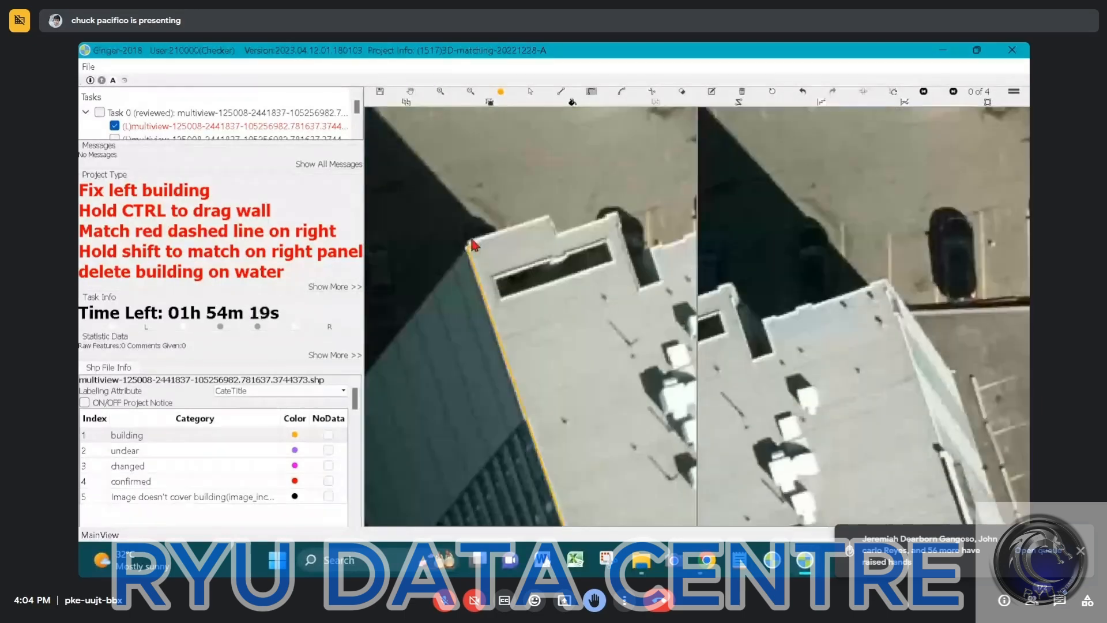
Trace the main roof's far end from the corner along the stepped parapet, following its small offset to the next corner
{"action": "left_click", "coordinate": [469, 240]}
{"action": "left_click", "coordinate": [548, 219]}
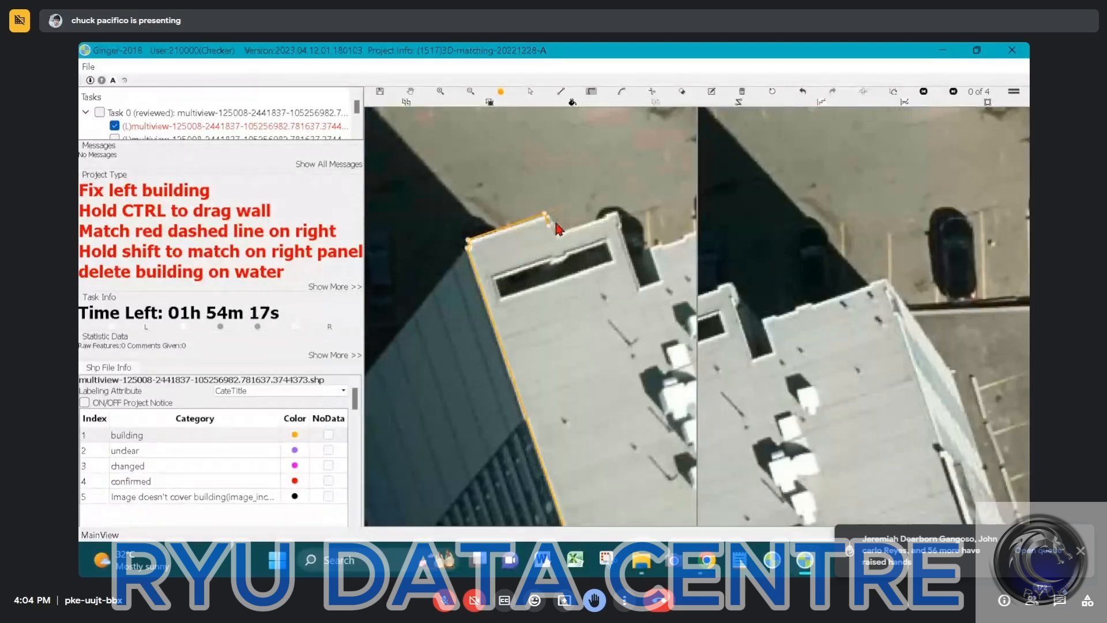
{"action": "left_click", "coordinate": [560, 232]}
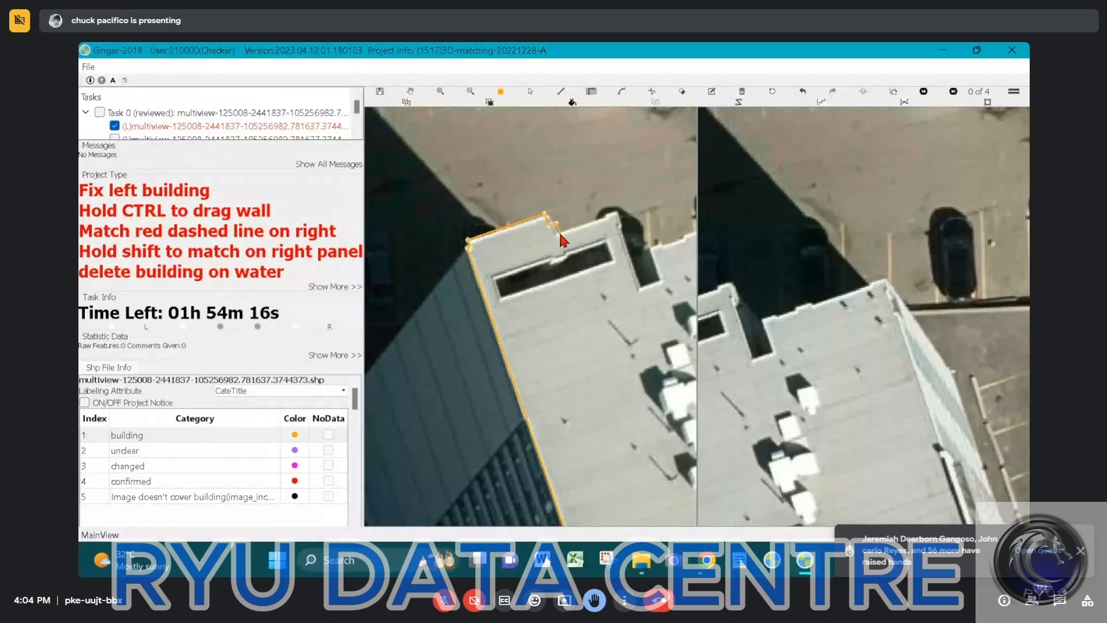
{"action": "left_click", "coordinate": [612, 214]}
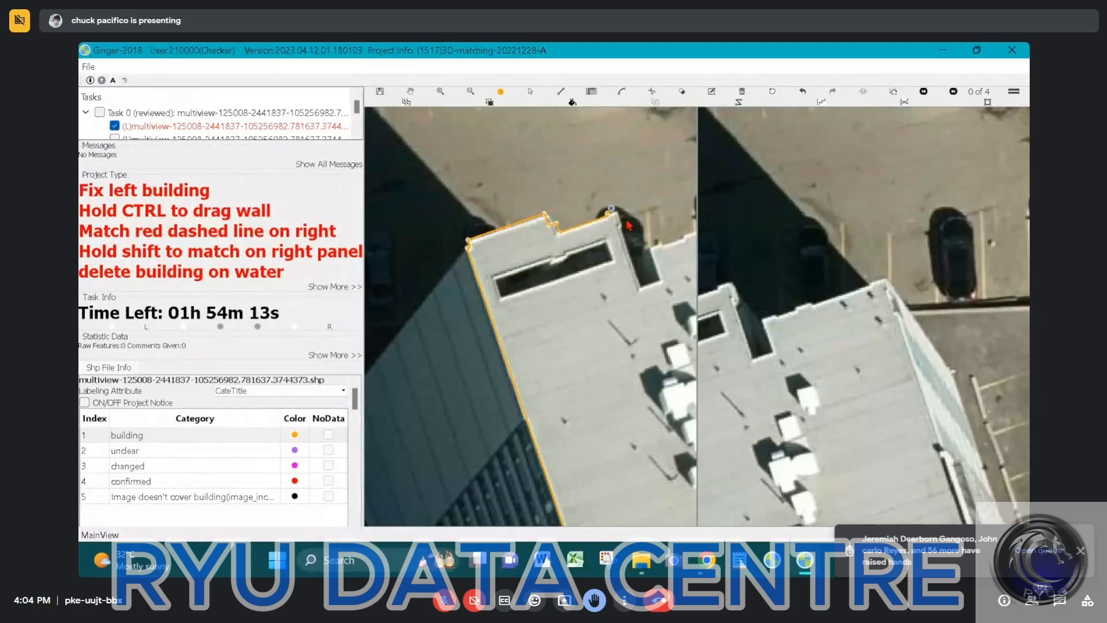